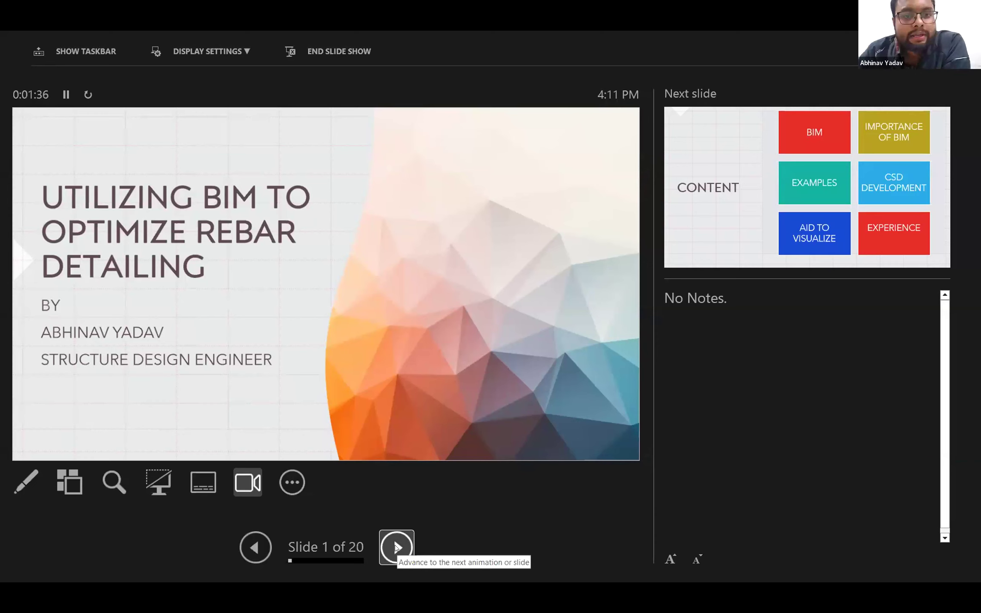
Advance the slideshow from the title slide through CONTENT to slide 3, 'WHAT IS BIM??'.
{"action": "left_click", "coordinate": [396, 548]}
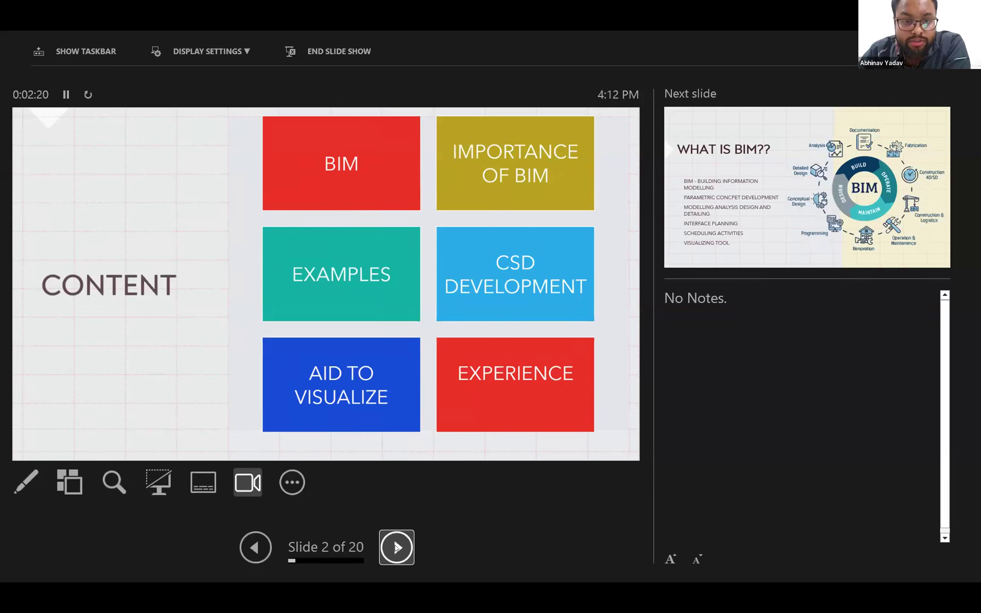
{"action": "left_click", "coordinate": [396, 548]}
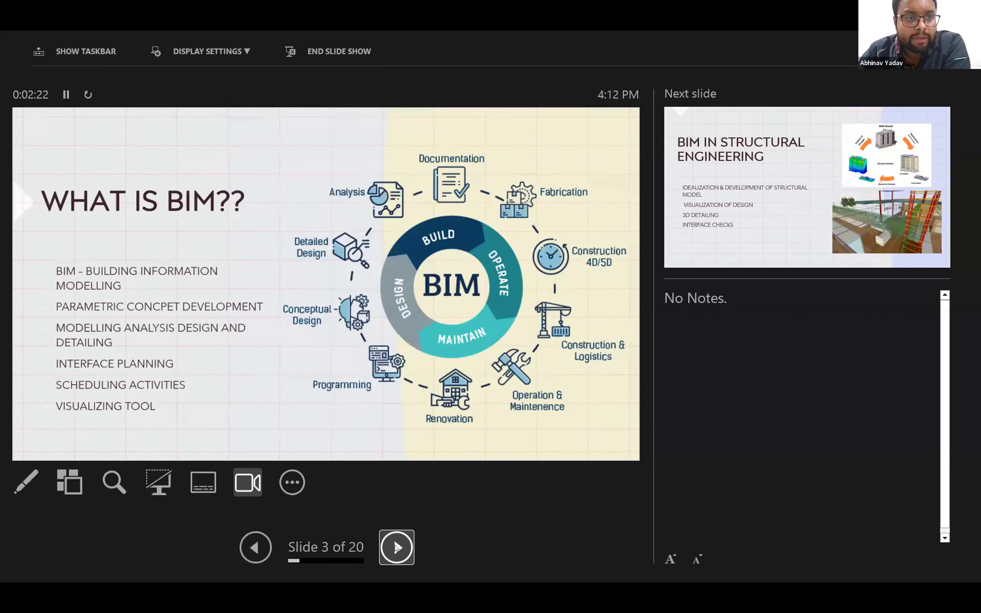
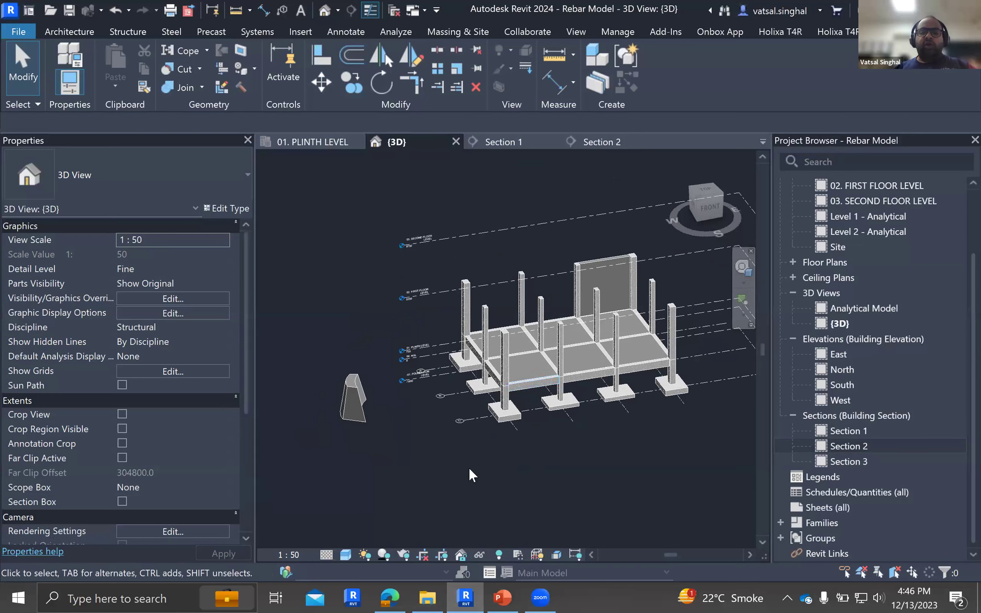
Scroll to bring the Rebar Model's {3D} view of the structure on screen.
{"action": "scroll", "coordinate": [470, 468], "scroll_direction": "down", "scroll_amount": 2}
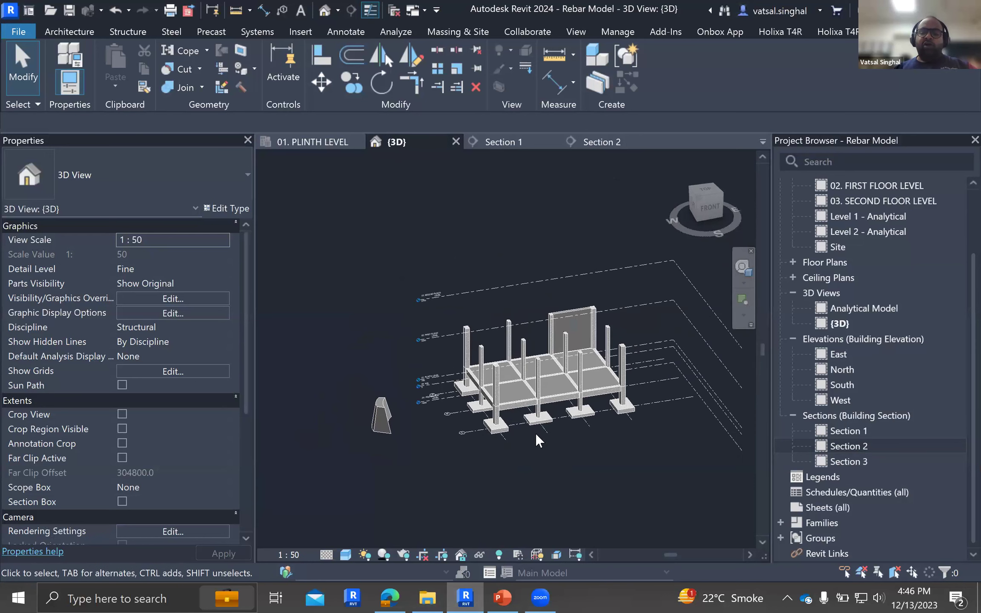
Open the -01. FOUNDATION LEVEL plan and dismiss the unsaved-project reminder.
{"action": "scroll", "coordinate": [502, 443], "scroll_direction": "up", "scroll_amount": 2}
{"action": "middle_click_drag", "start_coordinate": [453, 454], "coordinate": [494, 466], "text": "shift"}
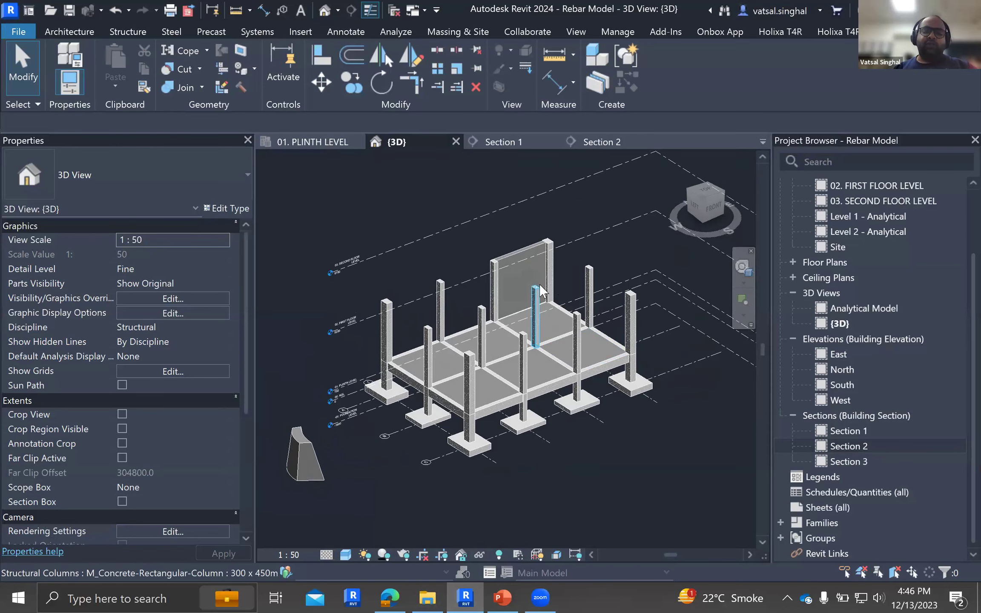
{"action": "scroll", "coordinate": [556, 333], "scroll_direction": "up", "scroll_amount": 2}
{"action": "middle_click_drag", "start_coordinate": [381, 480], "coordinate": [401, 463]}
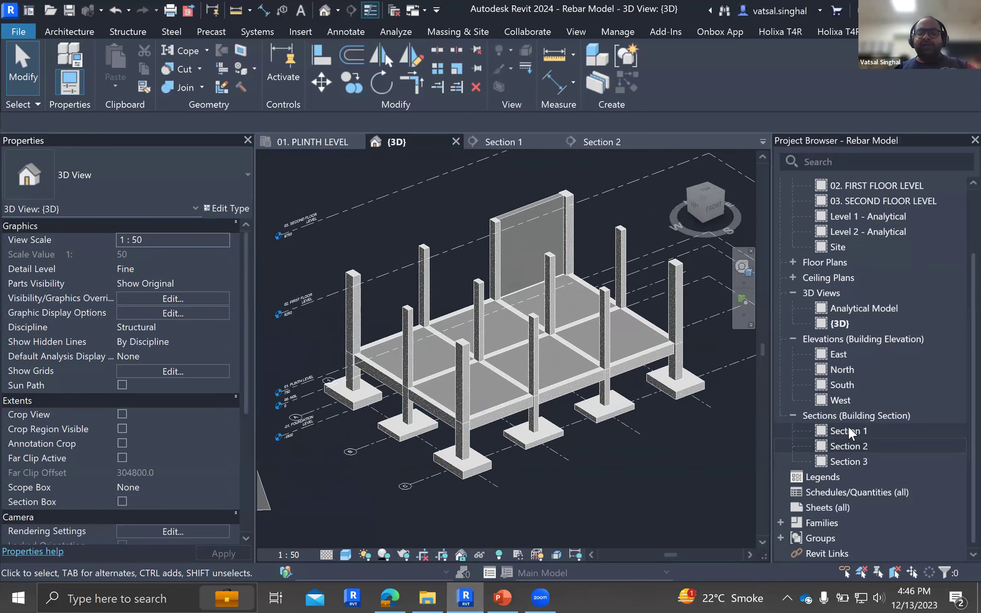
{"action": "scroll", "coordinate": [857, 232], "scroll_direction": "up", "scroll_amount": 2}
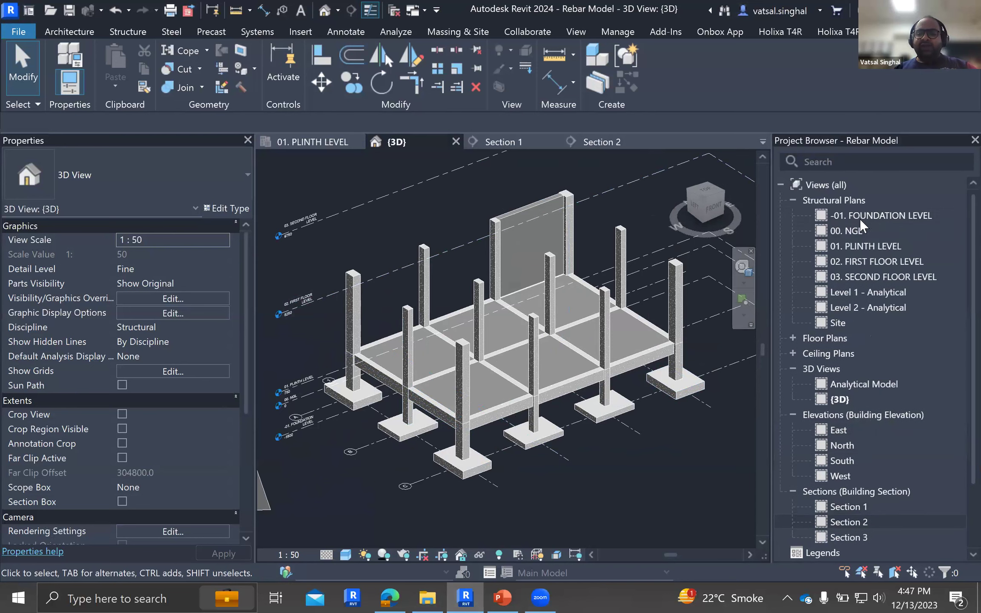
{"action": "double_click", "coordinate": [850, 211]}
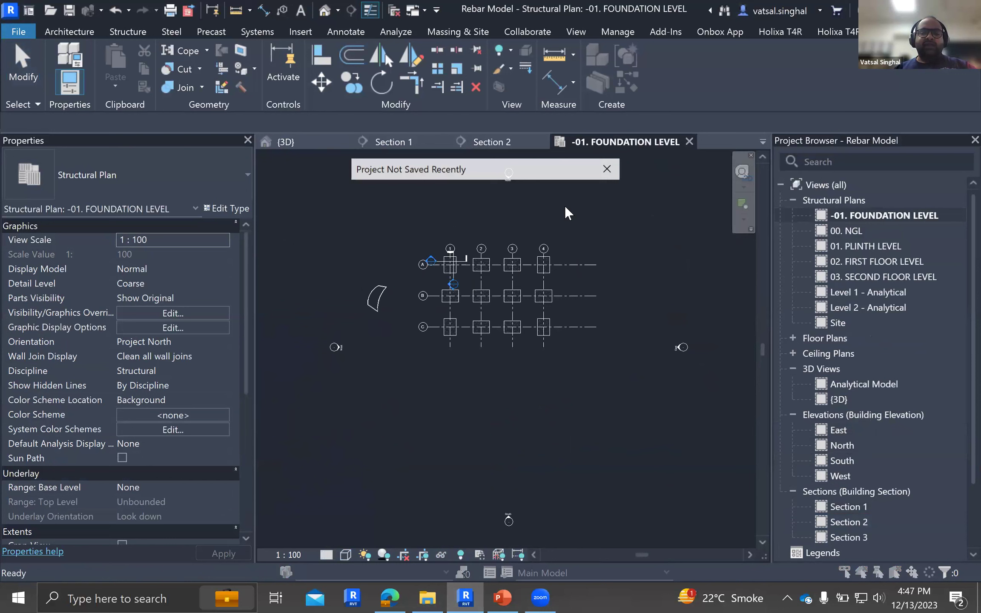
{"action": "left_click", "coordinate": [445, 255]}
Open Section 1 and select the rectangular footing at gridline A/1.
{"action": "scroll", "coordinate": [362, 263], "scroll_direction": "up", "scroll_amount": 6}
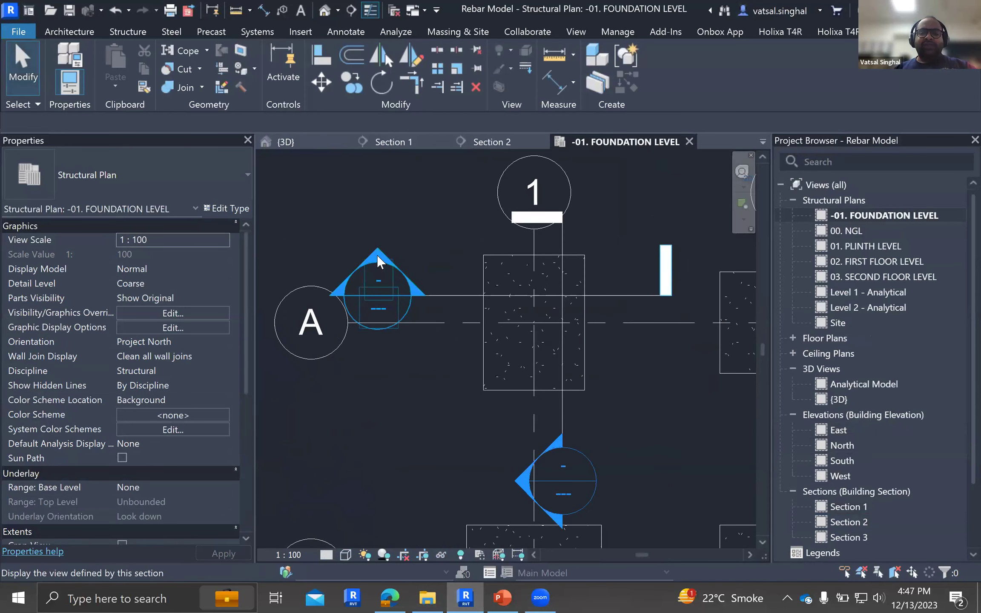
{"action": "double_click", "coordinate": [377, 255]}
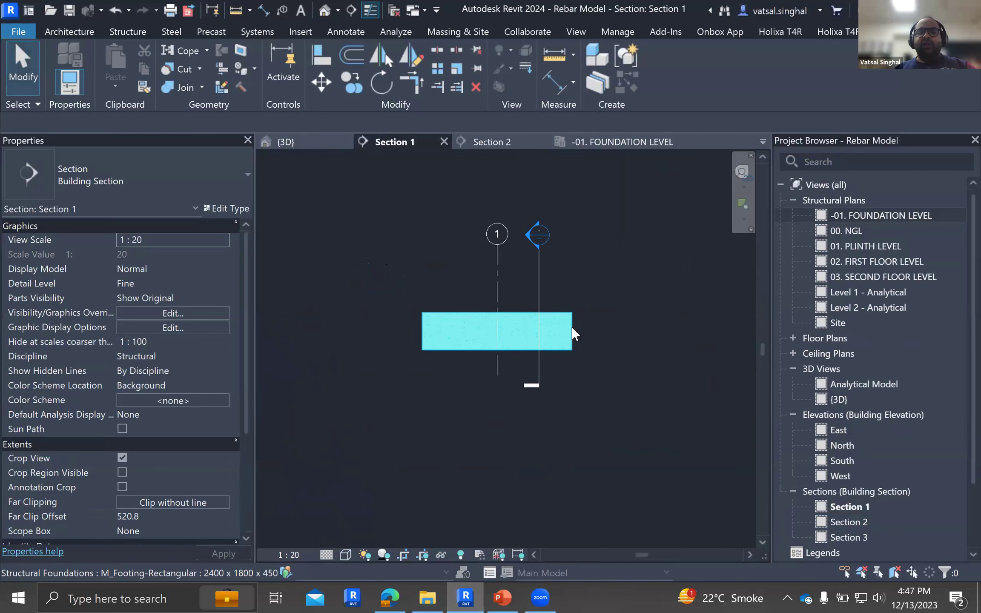
{"action": "left_click", "coordinate": [573, 335]}
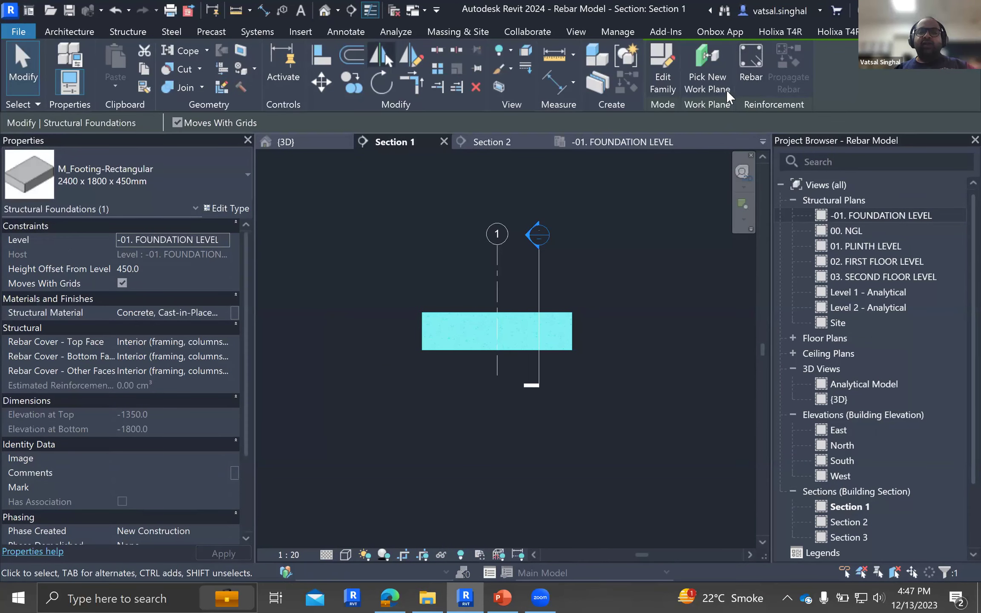
Start placing rebar in the footing and choose the M_02 bar shape.
{"action": "left_click", "coordinate": [746, 76]}
{"action": "left_click", "coordinate": [524, 337]}
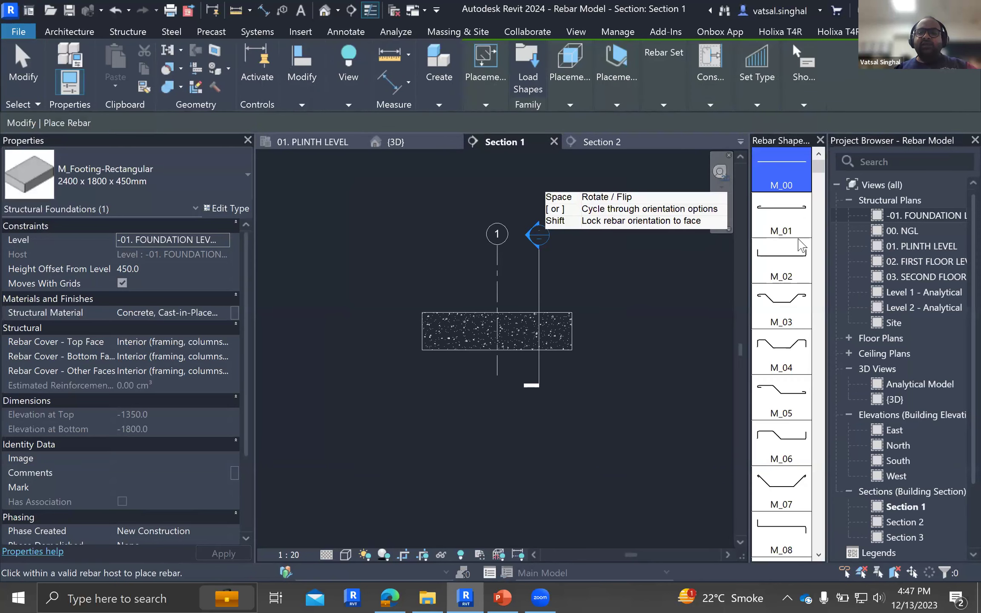
{"action": "scroll", "coordinate": [803, 223], "scroll_direction": "down", "scroll_amount": 5}
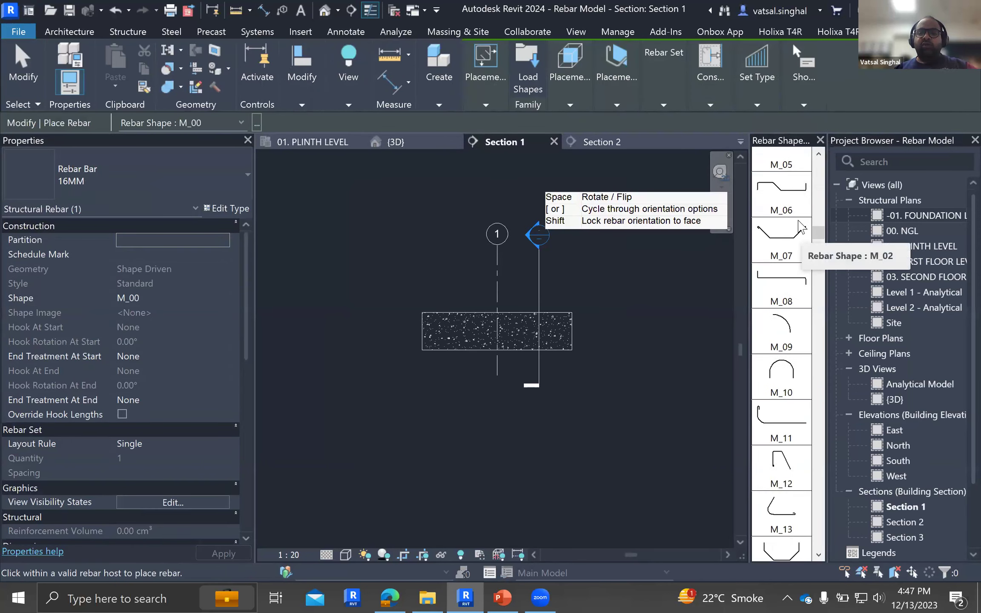
{"action": "scroll", "coordinate": [795, 238], "scroll_direction": "down", "scroll_amount": 5}
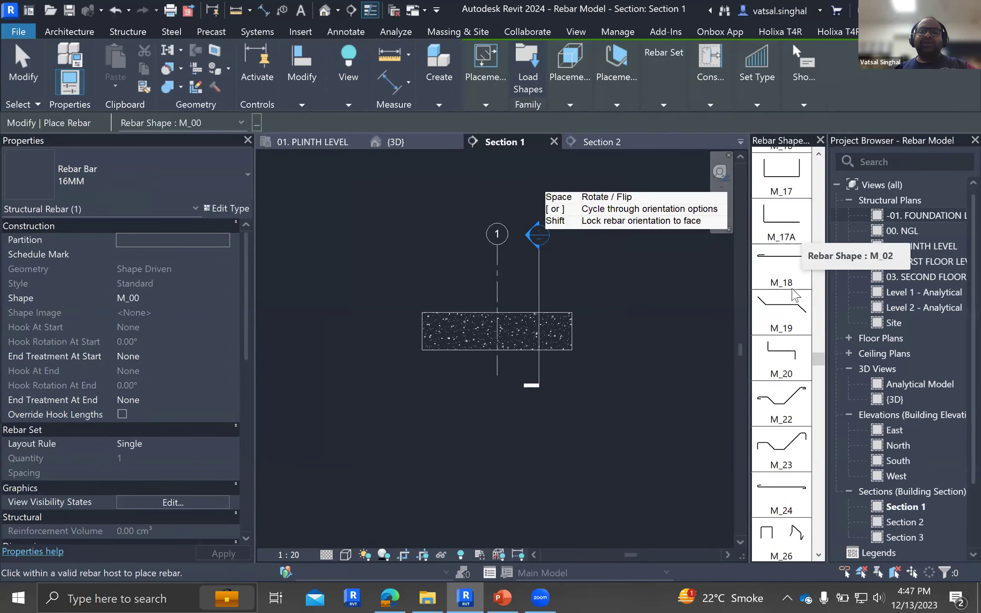
{"action": "scroll", "coordinate": [795, 295], "scroll_direction": "up", "scroll_amount": 5}
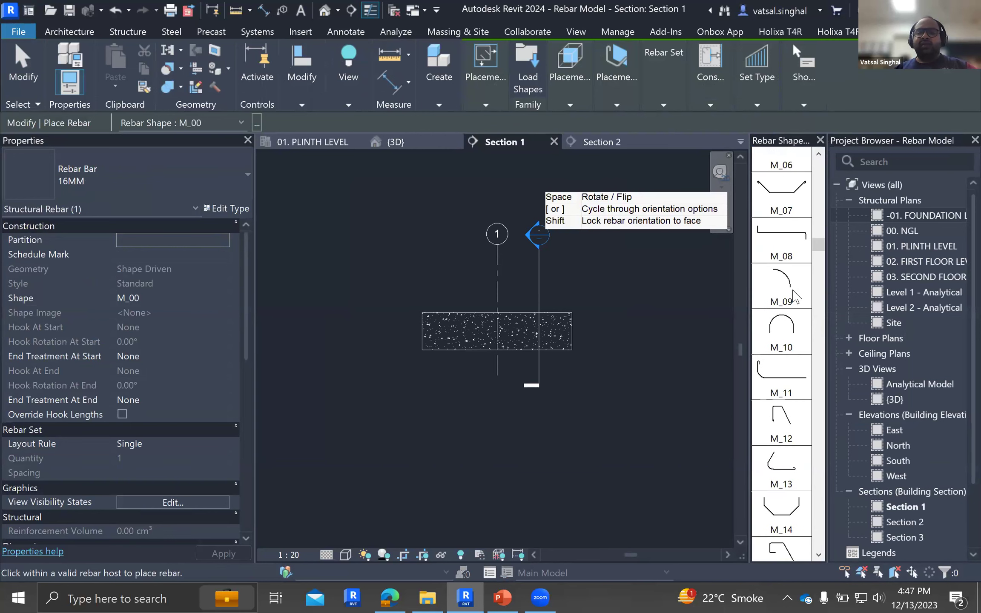
{"action": "scroll", "coordinate": [793, 294], "scroll_direction": "up", "scroll_amount": 5}
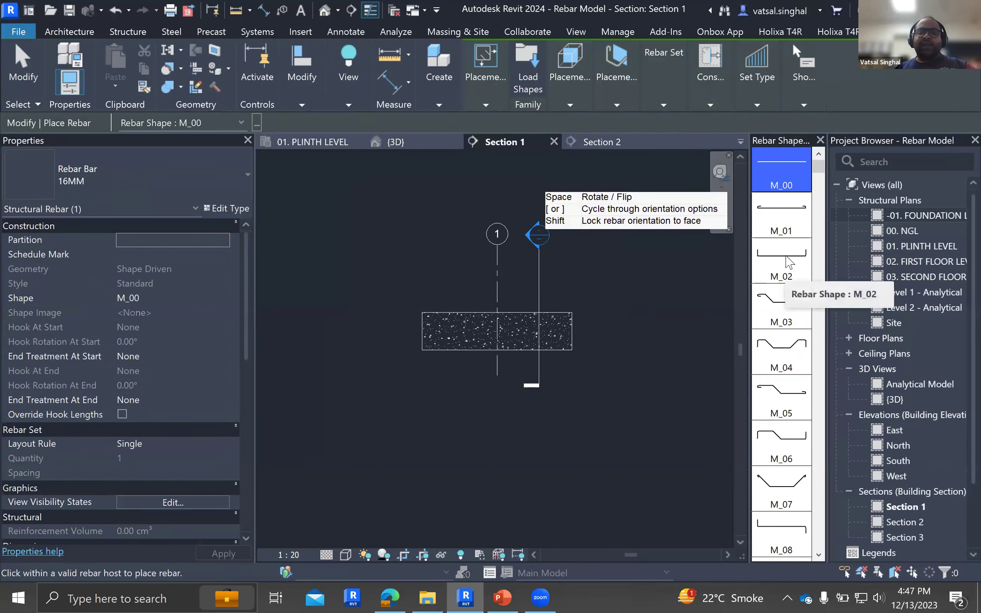
{"action": "left_click", "coordinate": [787, 262]}
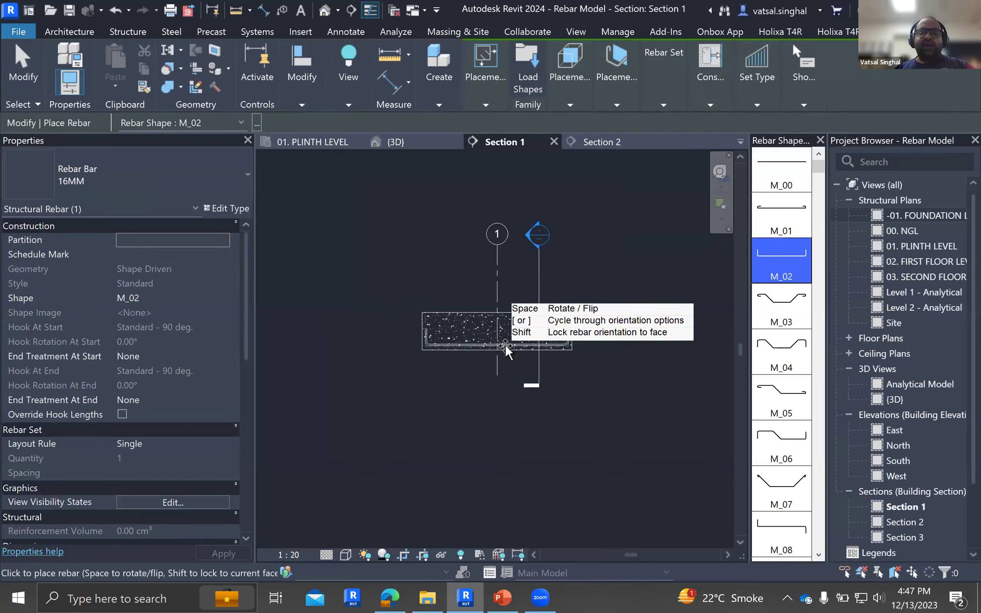
{"action": "scroll", "coordinate": [506, 347], "scroll_direction": "up", "scroll_amount": 3}
{"action": "scroll", "coordinate": [506, 347], "scroll_direction": "down", "scroll_amount": 4}
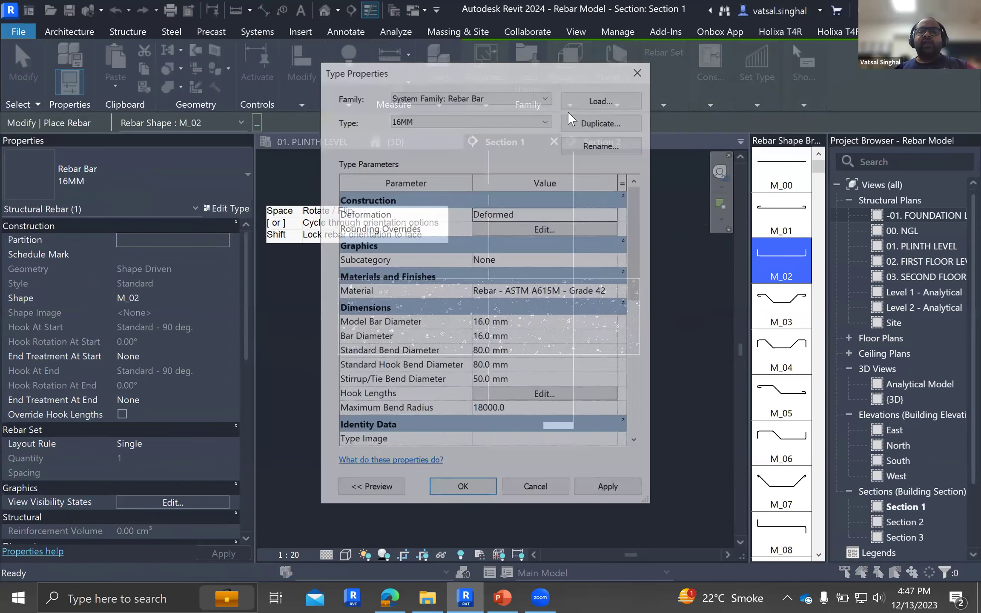
Duplicate the 16MM bar type as '12mm bar' with Model Bar Diameter and Bar Diameter 12 mm.
{"action": "left_click", "coordinate": [603, 121]}
{"action": "type", "text": "12mm bar"}
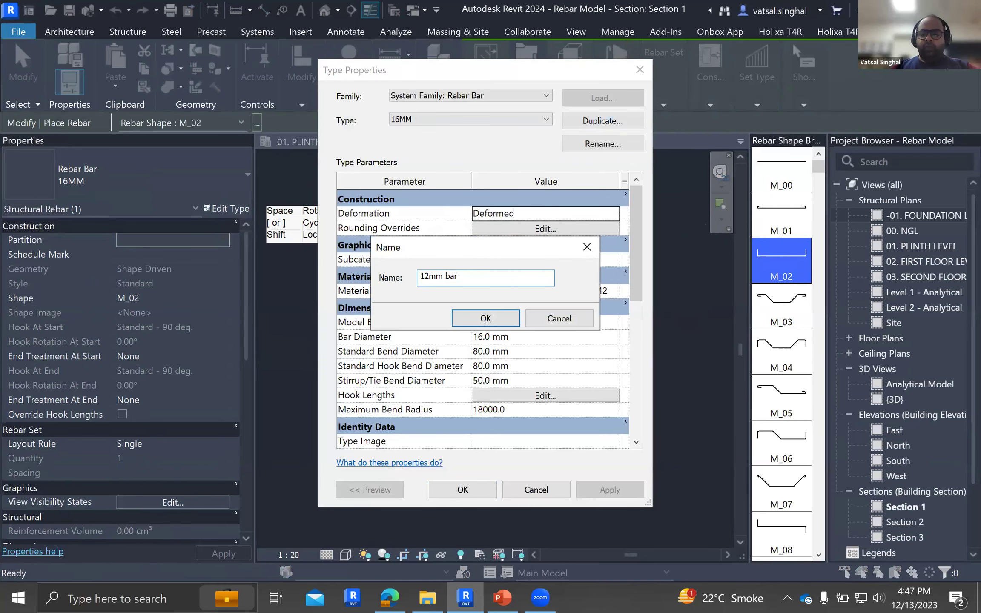
{"action": "key", "text": "Return"}
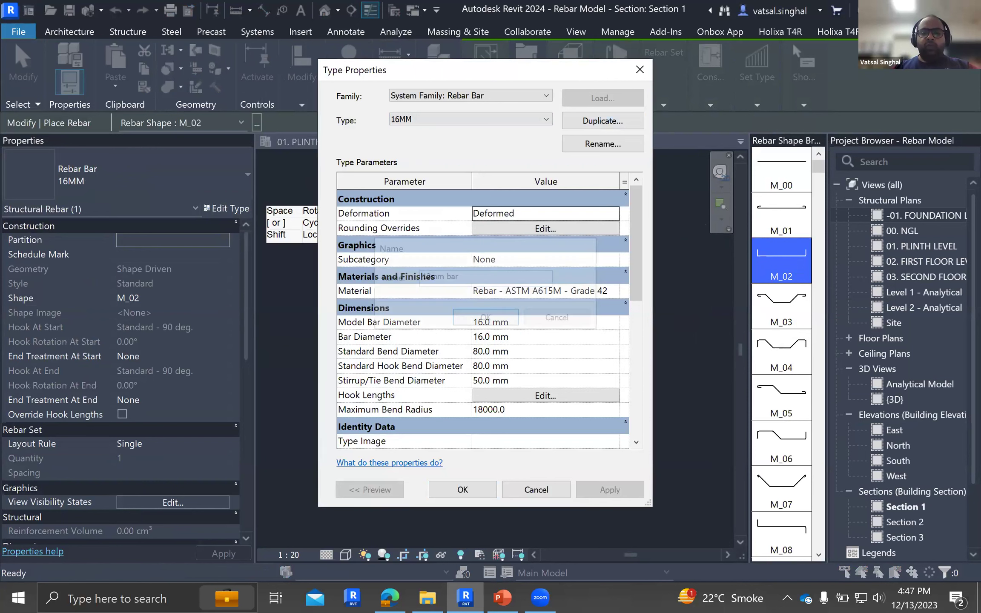
{"action": "left_click", "coordinate": [528, 322]}
{"action": "type", "text": "12mm"}
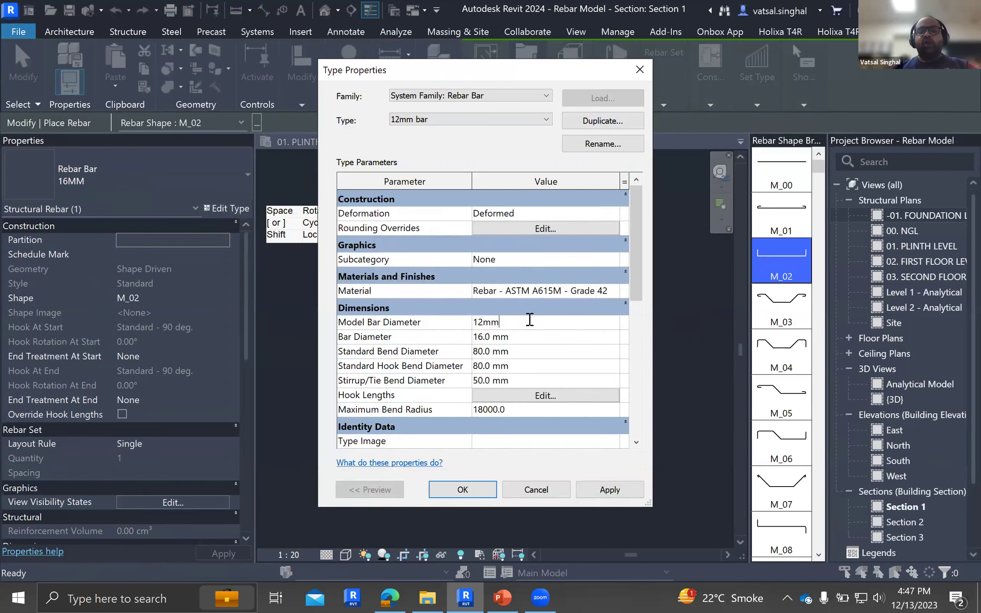
{"action": "key", "text": "Return"}
{"action": "left_click", "coordinate": [532, 335]}
{"action": "type", "text": "12mm"}
{"action": "key", "text": "Return"}
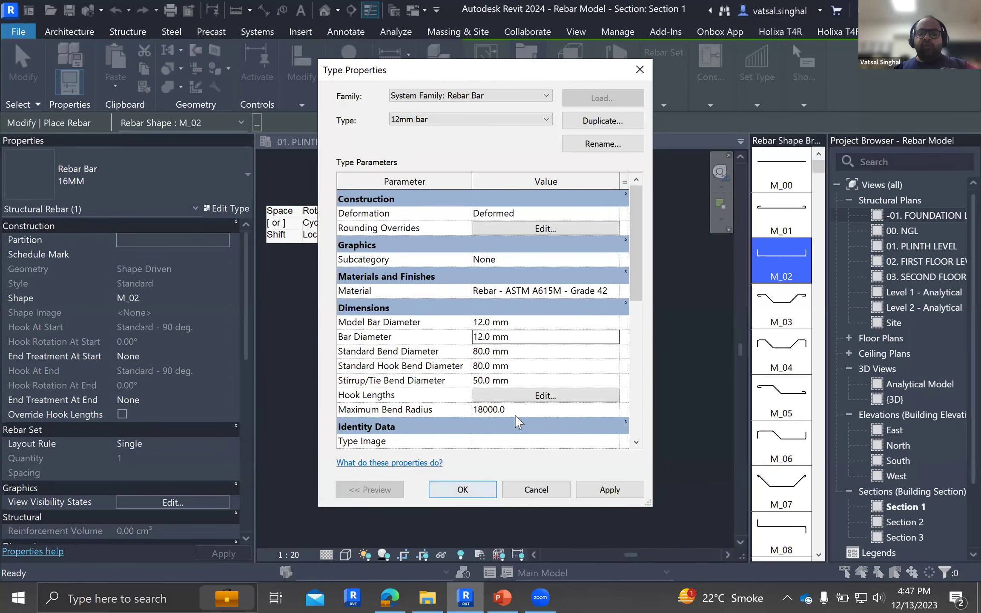
{"action": "key", "text": "Return"}
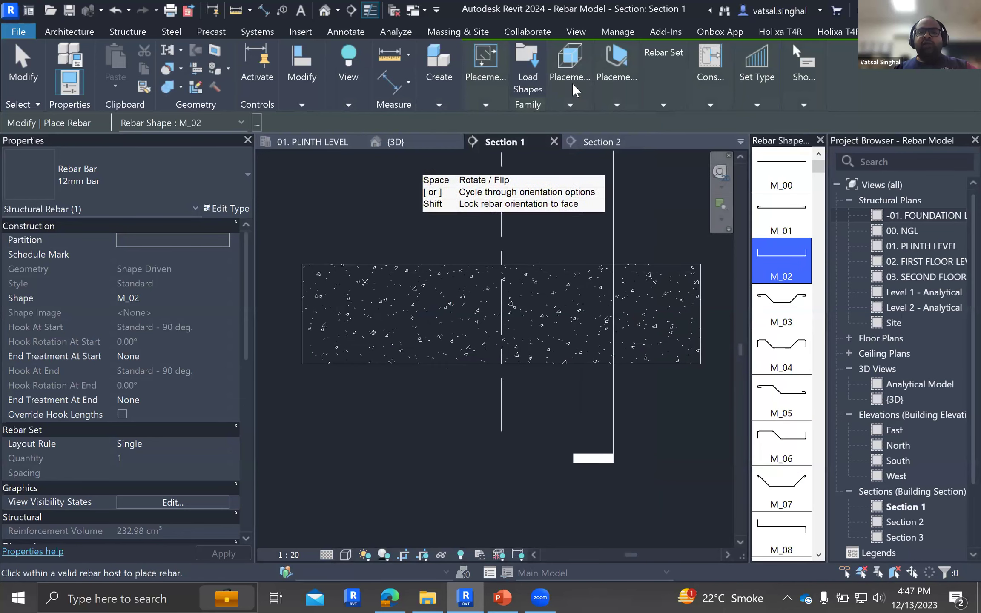
Place the 12mm M_02 bar along the footing's bottom in Section 1.
{"action": "key", "text": "bracketright"}
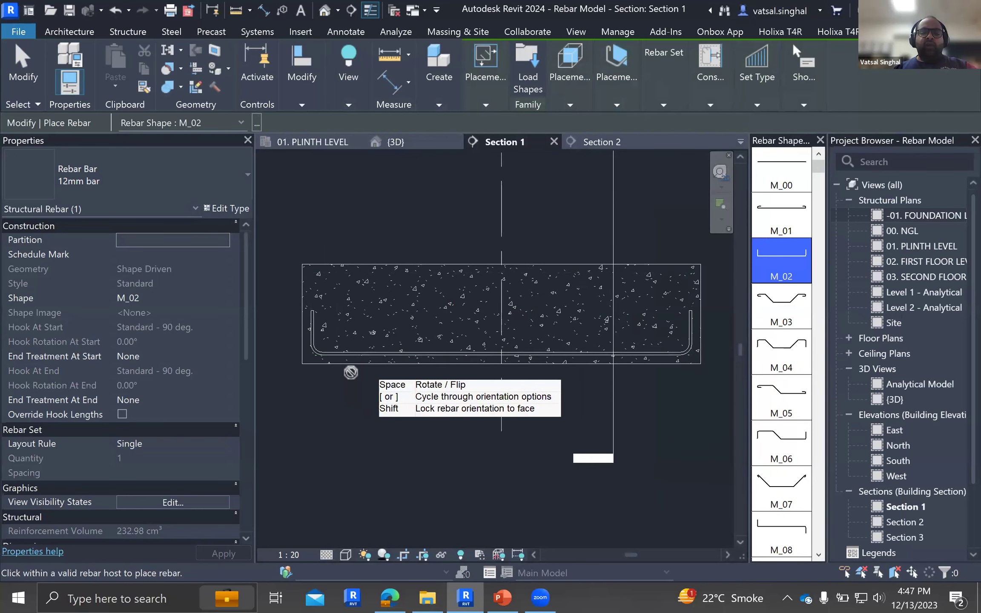
{"action": "left_click", "coordinate": [342, 357]}
{"action": "key", "text": "Escape"}
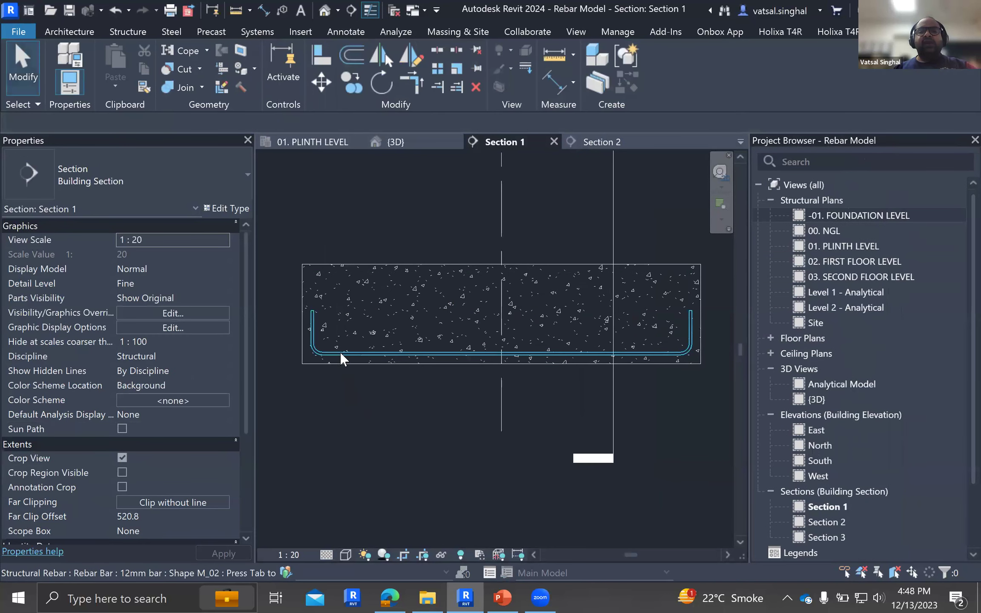
Set the bar set layout to Maximum Spacing at 150 mm.
{"action": "left_click", "coordinate": [535, 151]}
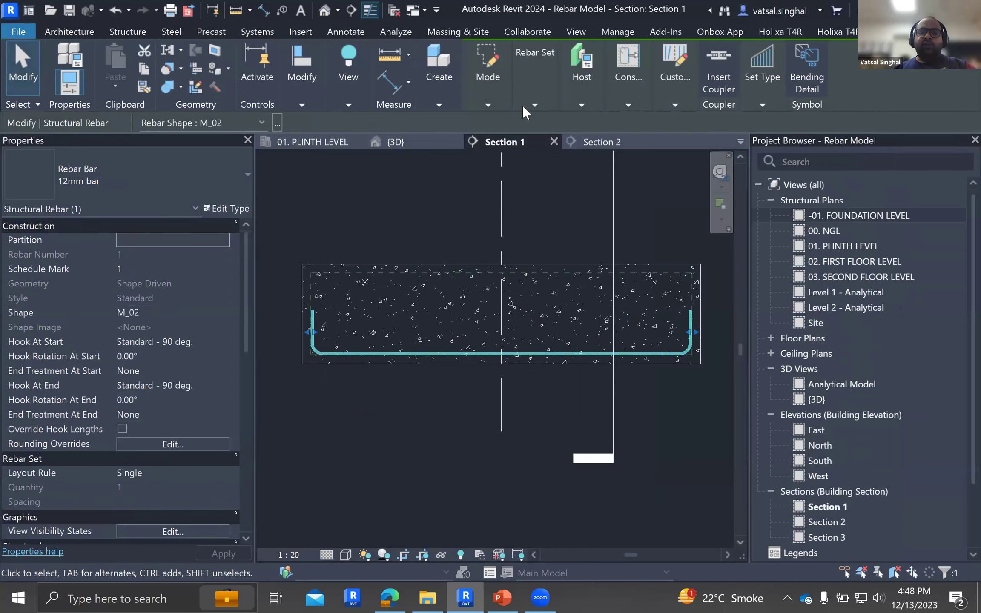
{"action": "left_click", "coordinate": [546, 102]}
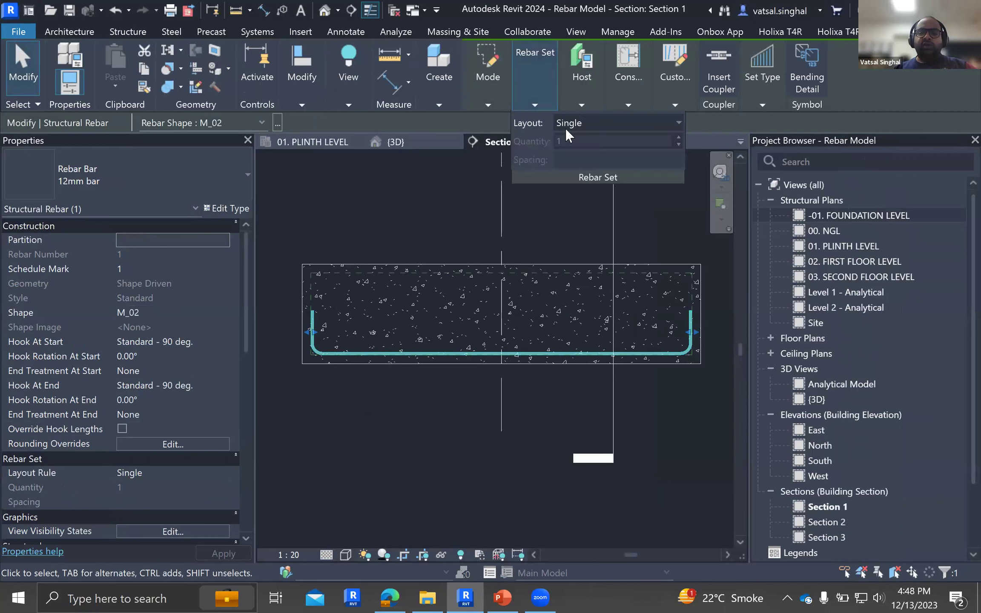
{"action": "left_click", "coordinate": [596, 122]}
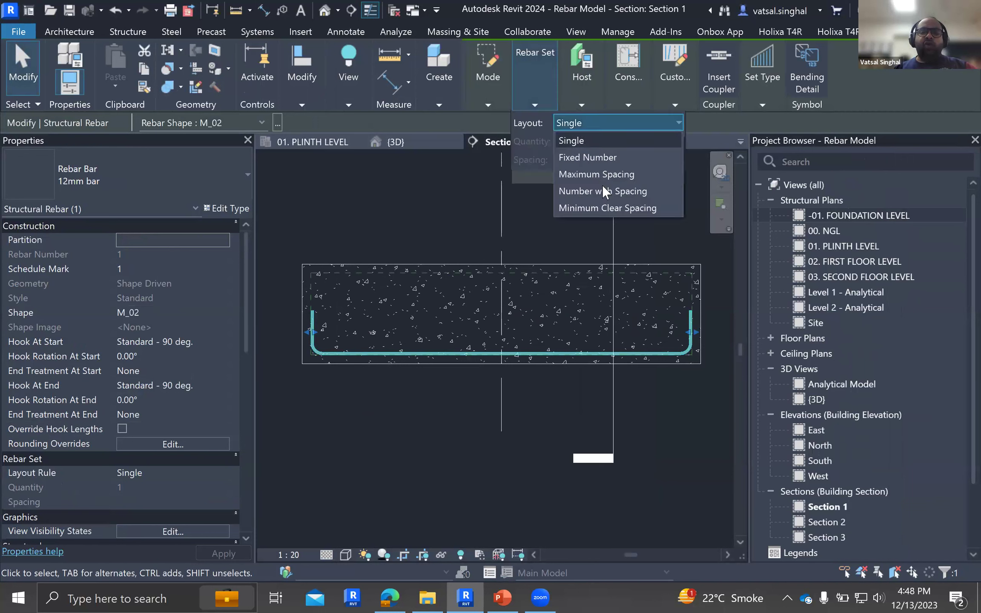
{"action": "left_click", "coordinate": [607, 174]}
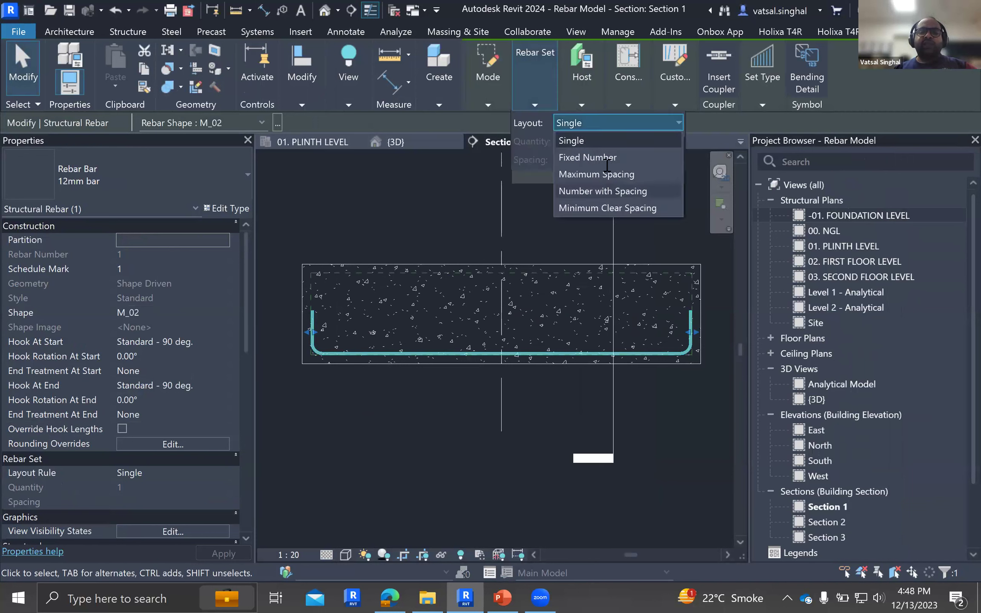
{"action": "left_click", "coordinate": [499, 293]}
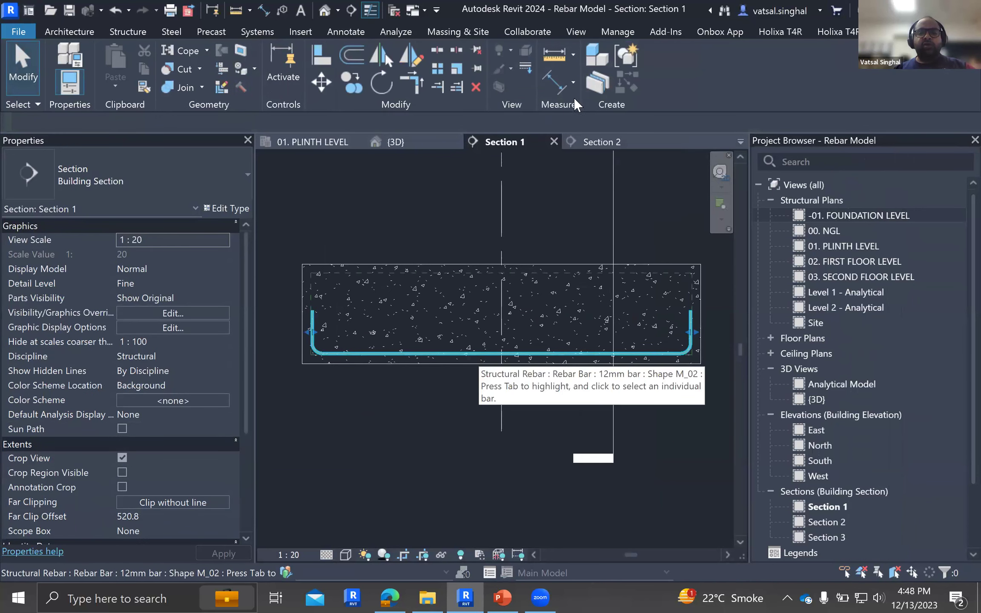
{"action": "left_click", "coordinate": [616, 102]}
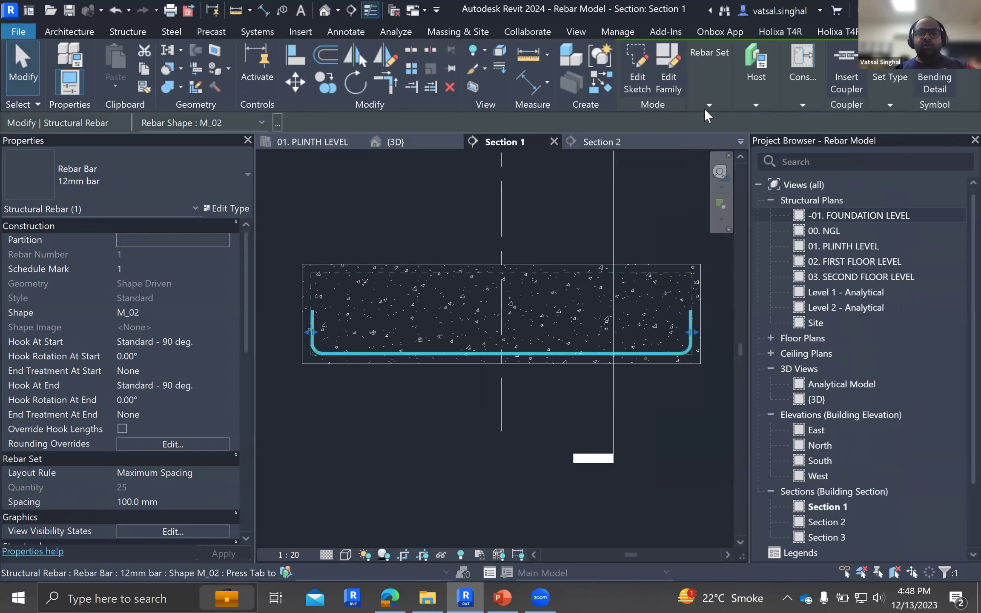
{"action": "left_click", "coordinate": [709, 106]}
{"action": "type", "text": "150"}
{"action": "key", "text": "Return"}
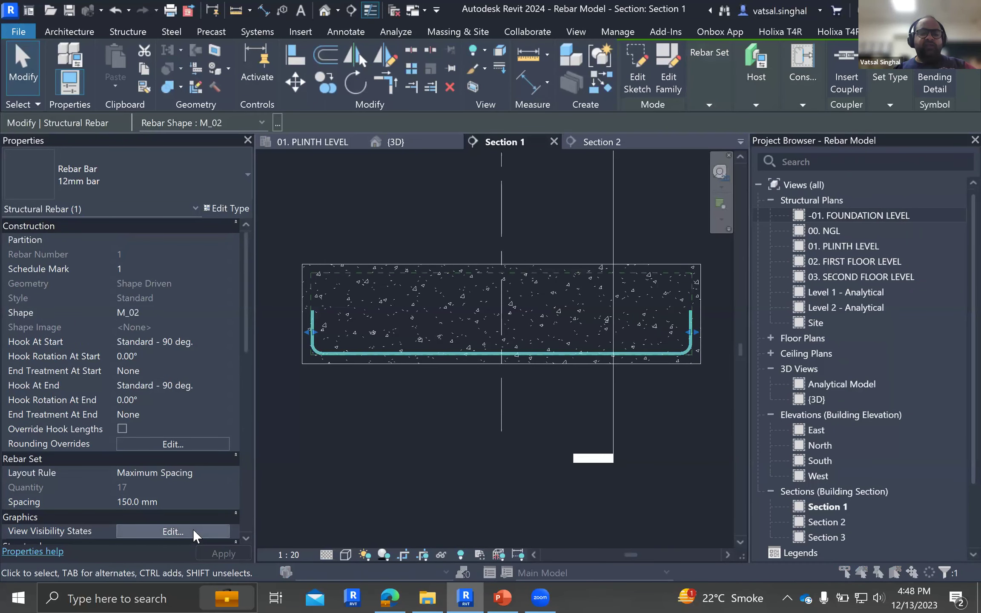
Make the footing rebar unobscured in the {3D} view and deselect it.
{"action": "left_click", "coordinate": [173, 531]}
{"action": "left_click", "coordinate": [611, 264]}
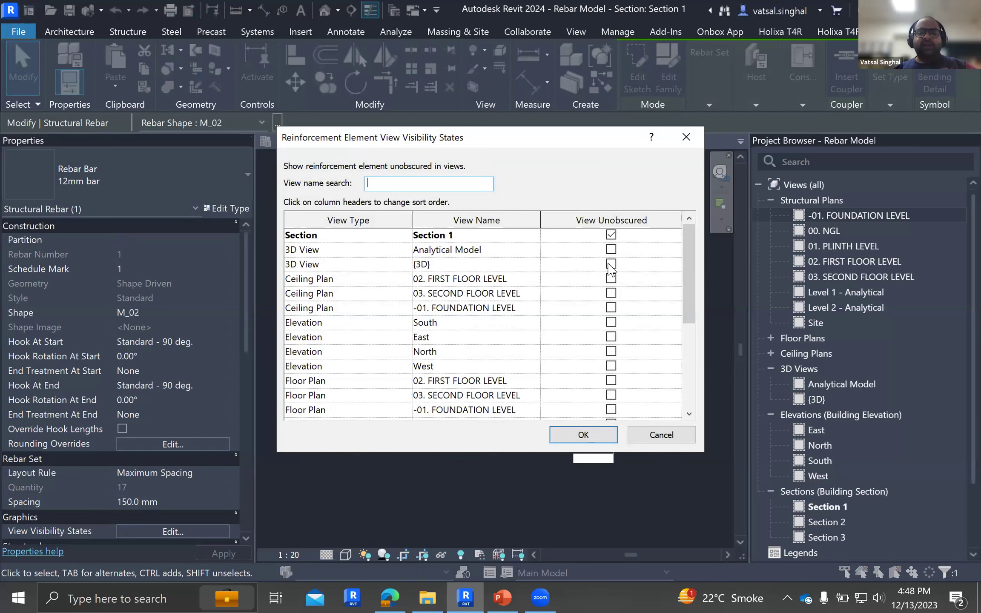
{"action": "left_click", "coordinate": [583, 439]}
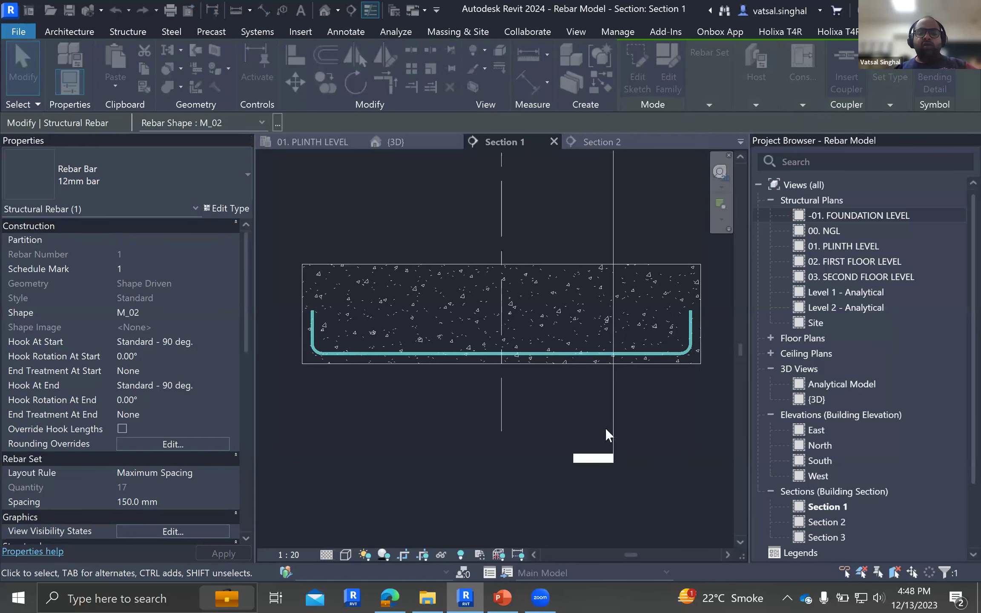
{"action": "left_click", "coordinate": [516, 161]}
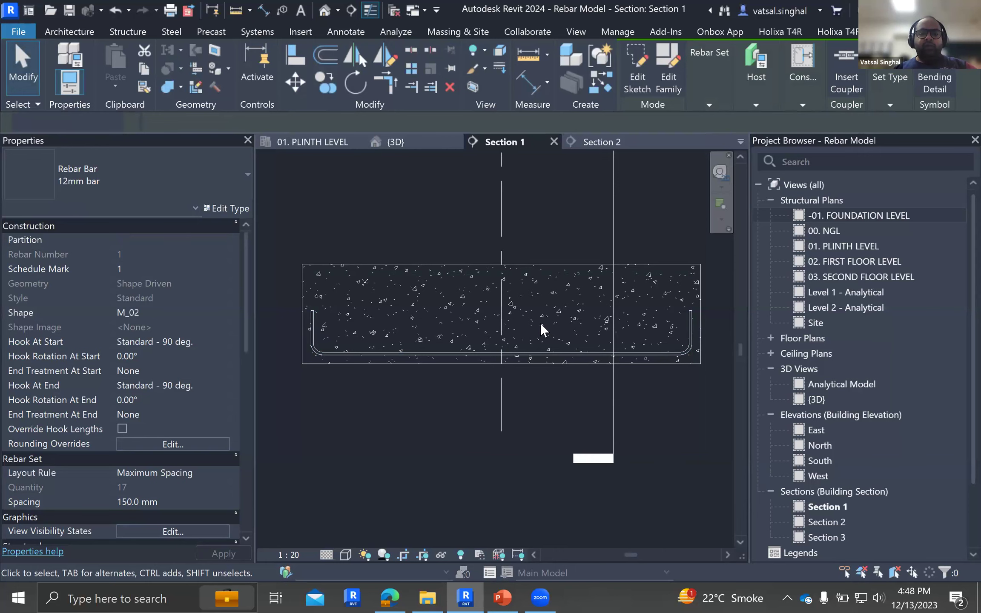
Open Section 2 and select its footing.
{"action": "key", "text": "ctrl+Tab"}
{"action": "scroll", "coordinate": [400, 382], "scroll_direction": "up", "scroll_amount": 5}
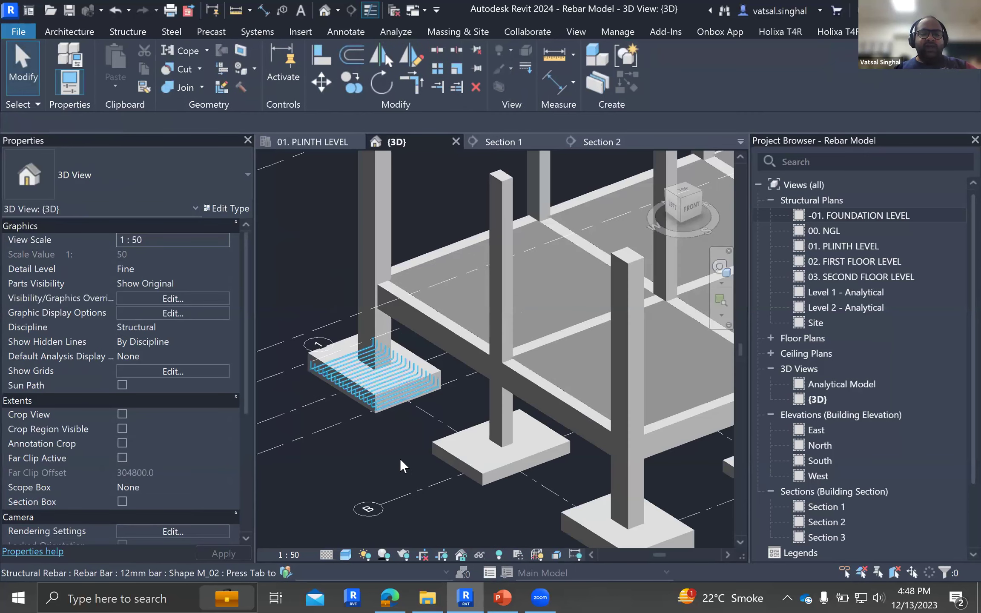
{"action": "scroll", "coordinate": [376, 394], "scroll_direction": "up", "scroll_amount": 3}
{"action": "scroll", "coordinate": [394, 396], "scroll_direction": "up", "scroll_amount": 3}
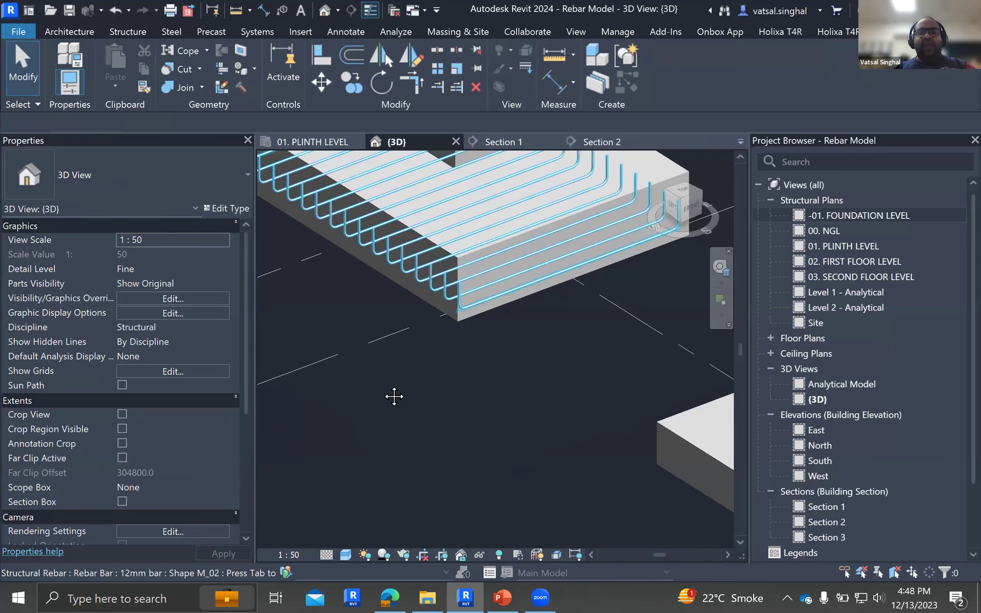
{"action": "scroll", "coordinate": [589, 359], "scroll_direction": "down", "scroll_amount": 5}
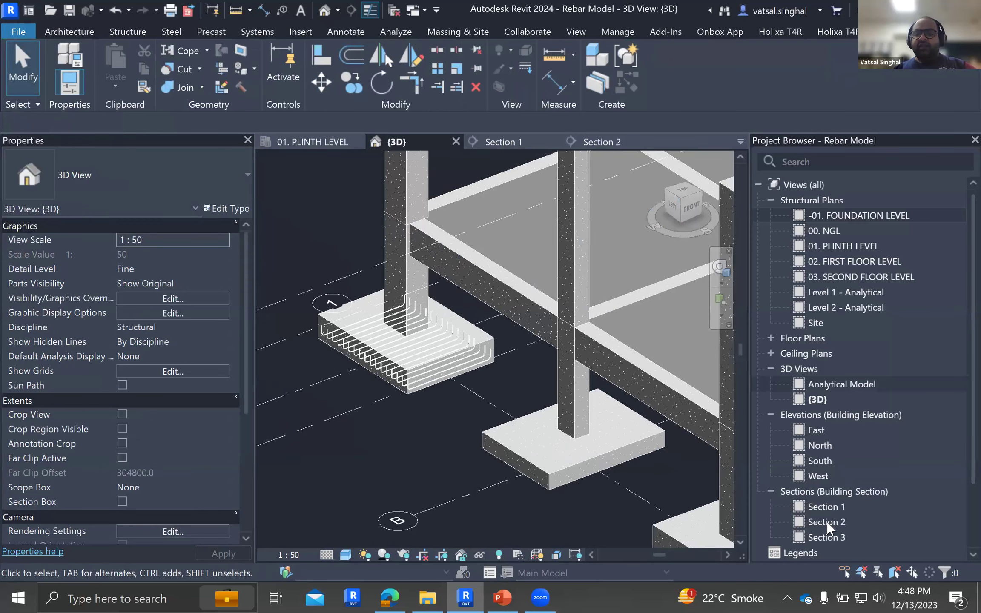
{"action": "double_click", "coordinate": [827, 522]}
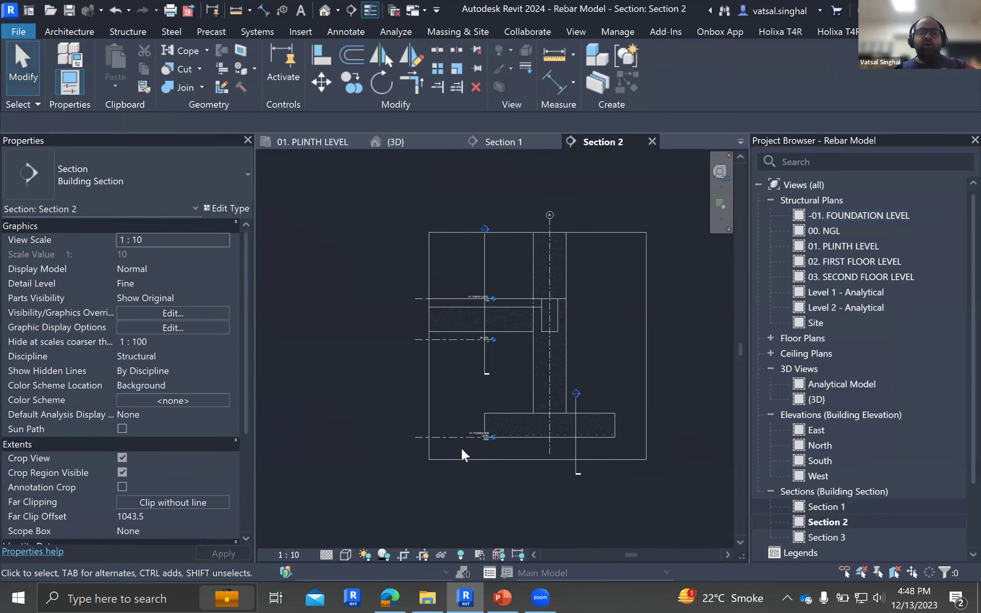
{"action": "scroll", "coordinate": [534, 434], "scroll_direction": "up", "scroll_amount": 5}
{"action": "left_click", "coordinate": [520, 402]}
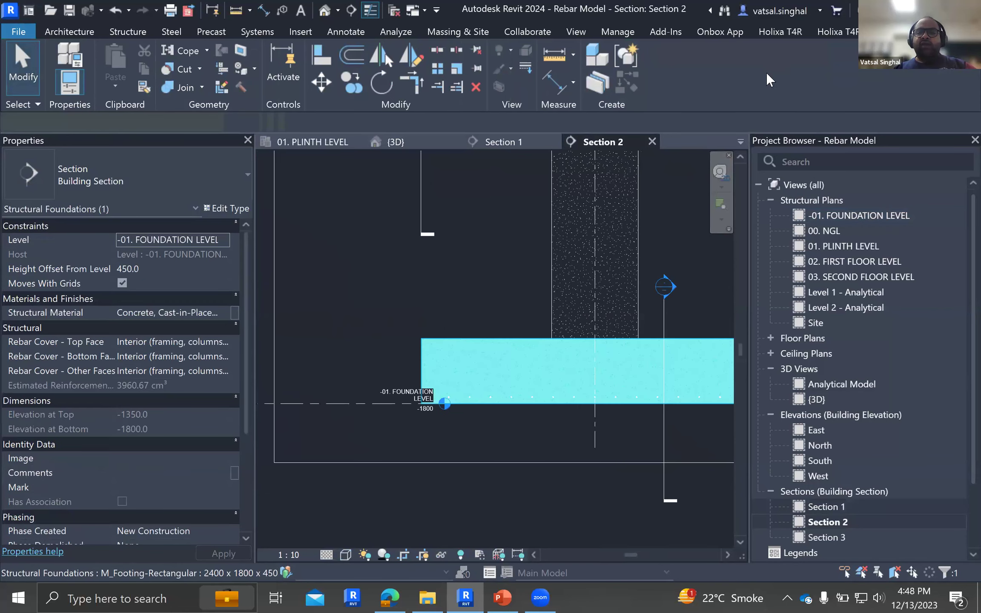
Place an M_02 bar inside the footing and adjust its end position.
{"action": "left_click", "coordinate": [751, 65]}
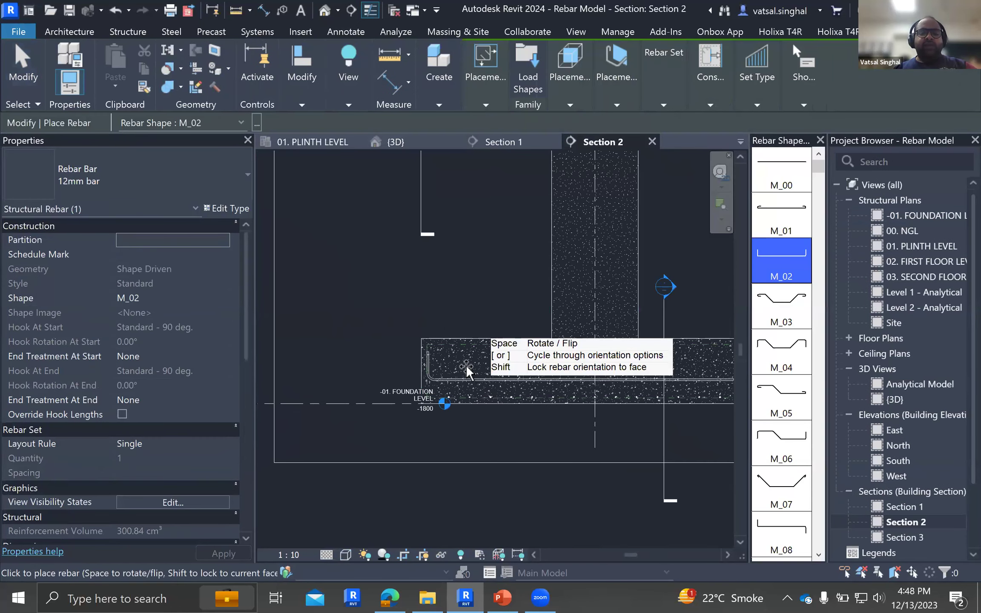
{"action": "scroll", "coordinate": [444, 389], "scroll_direction": "down", "scroll_amount": 2}
{"action": "middle_click_drag", "start_coordinate": [444, 390], "coordinate": [292, 404]}
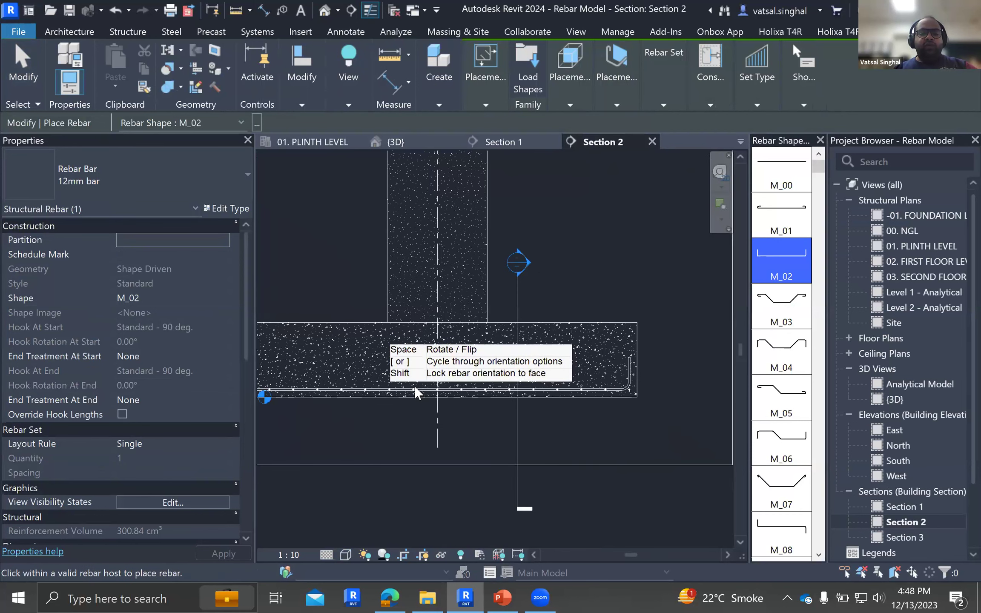
{"action": "left_click", "coordinate": [394, 391]}
{"action": "scroll", "coordinate": [381, 390], "scroll_direction": "up", "scroll_amount": 2}
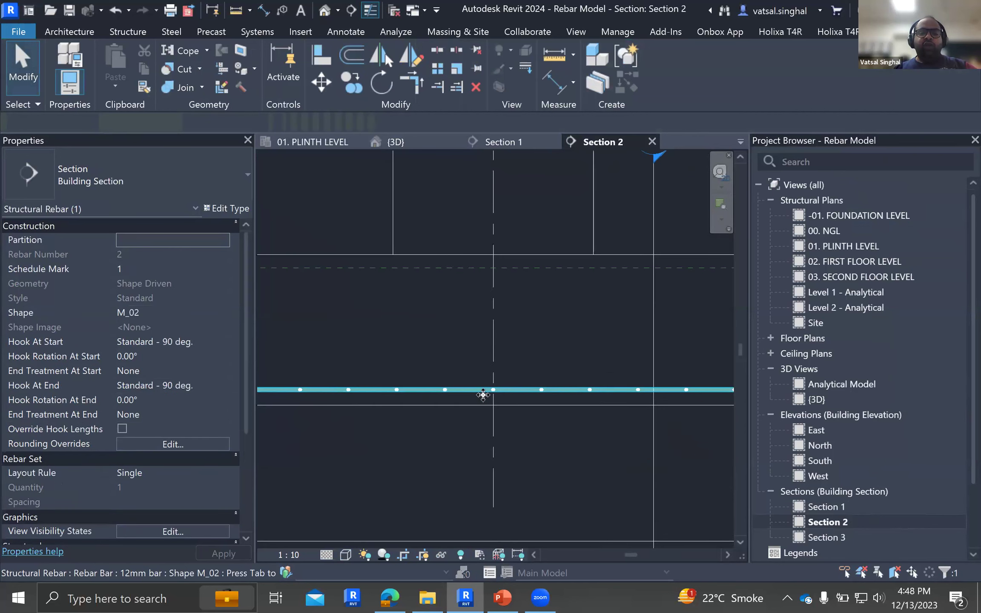
{"action": "left_click", "coordinate": [436, 429]}
{"action": "scroll", "coordinate": [332, 381], "scroll_direction": "down", "scroll_amount": 3}
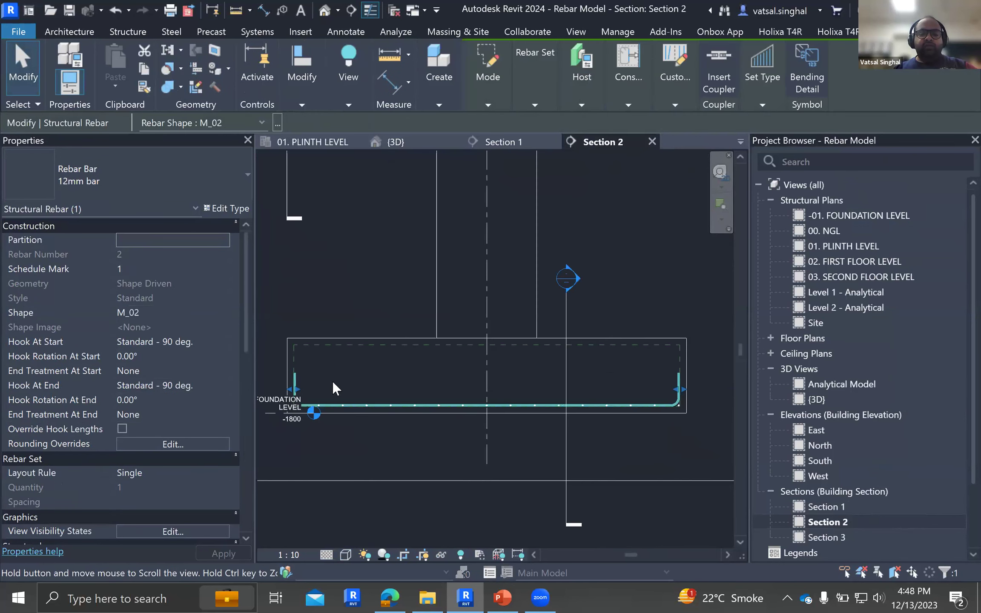
{"action": "scroll", "coordinate": [315, 374], "scroll_direction": "up", "scroll_amount": 3}
{"action": "left_click_drag", "start_coordinate": [308, 369], "coordinate": [307, 364]}
{"action": "left_click_drag", "start_coordinate": [427, 423], "coordinate": [484, 457]}
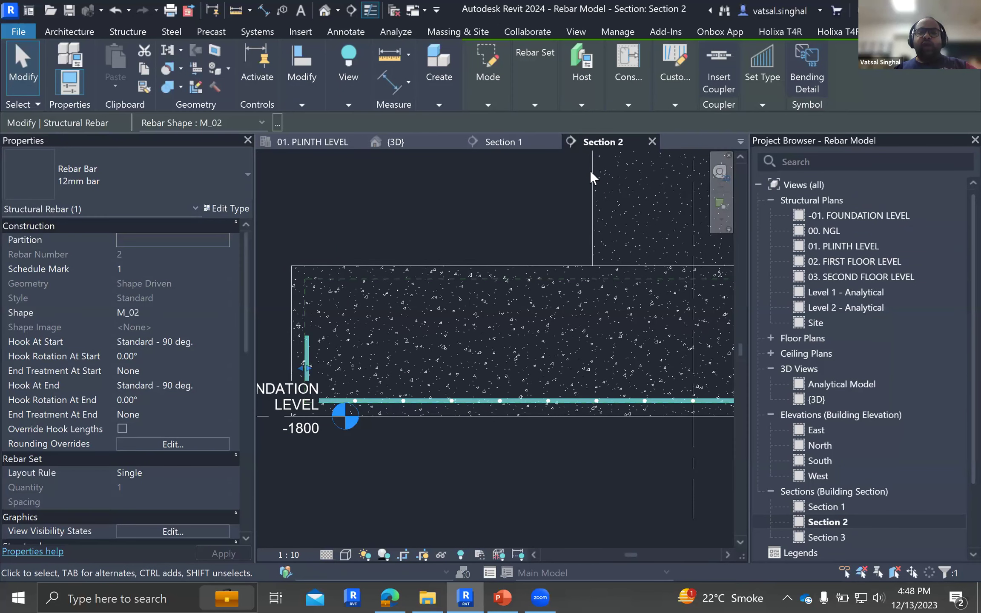
Lay out the footing bars by Maximum Spacing at 150 mm.
{"action": "left_click", "coordinate": [535, 85]}
{"action": "left_click", "coordinate": [600, 123]}
{"action": "left_click", "coordinate": [589, 175]}
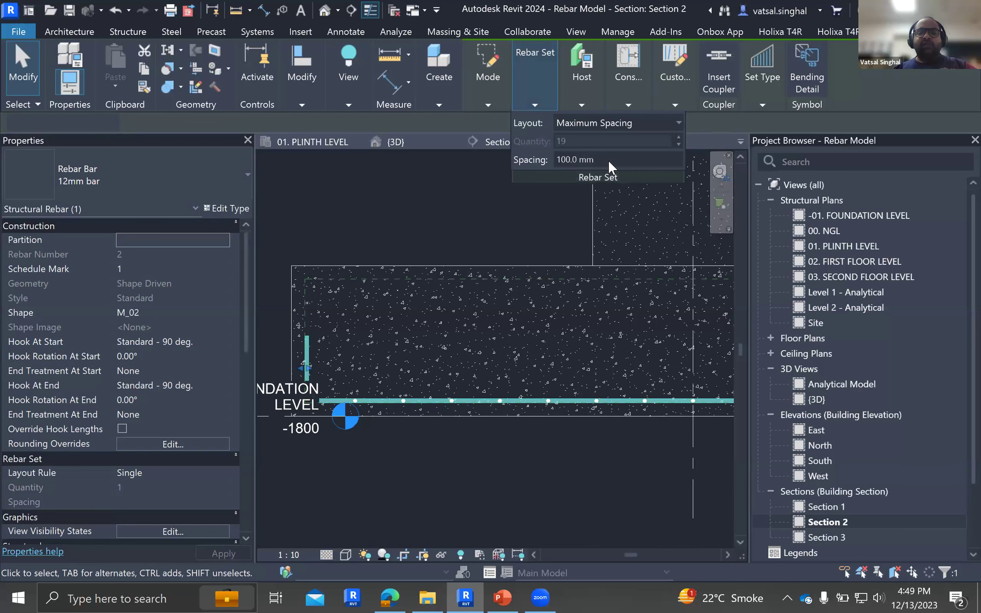
{"action": "key", "text": "Escape"}
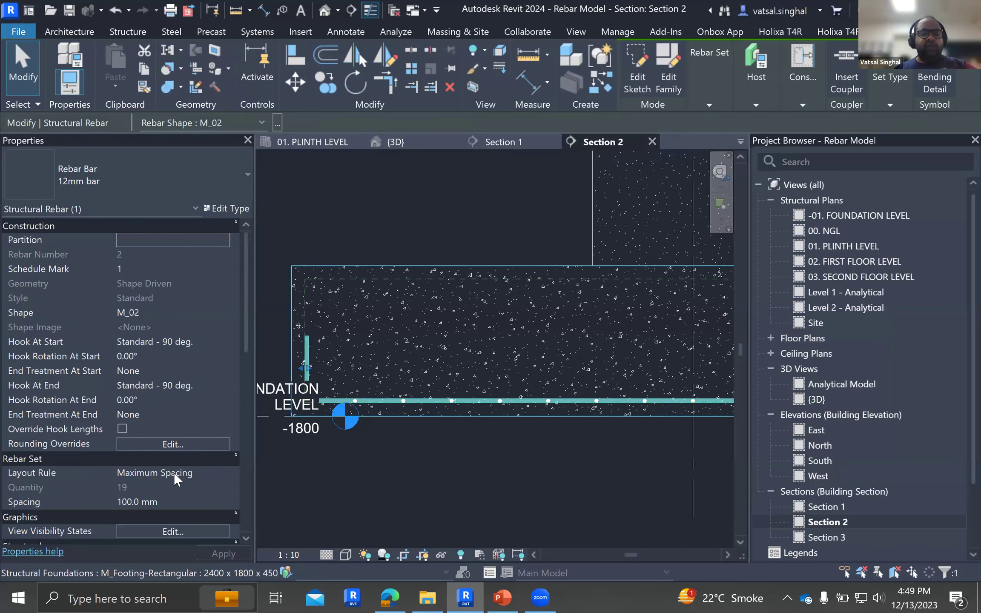
{"action": "left_click", "coordinate": [172, 502]}
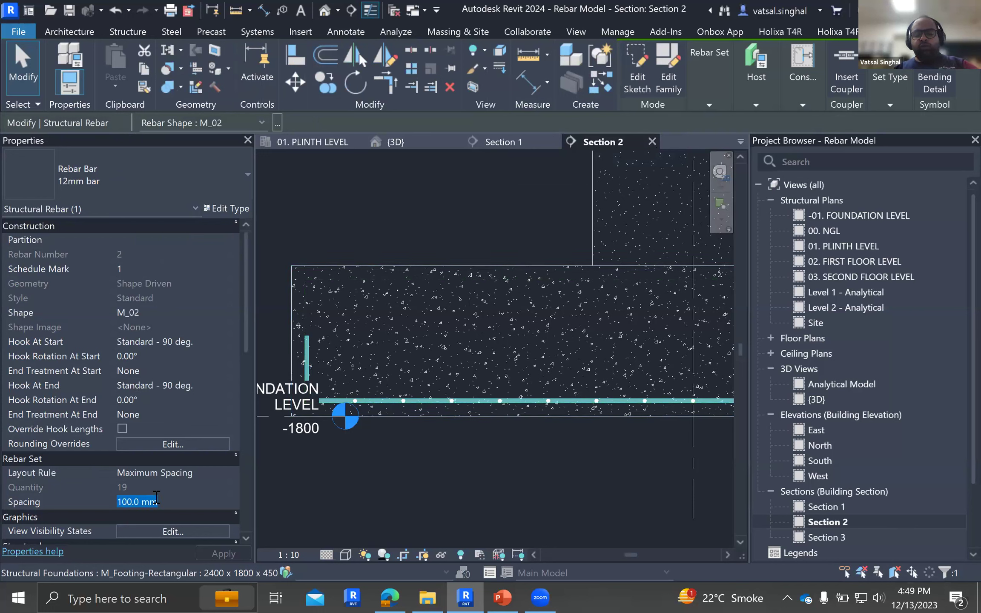
{"action": "type", "text": "150"}
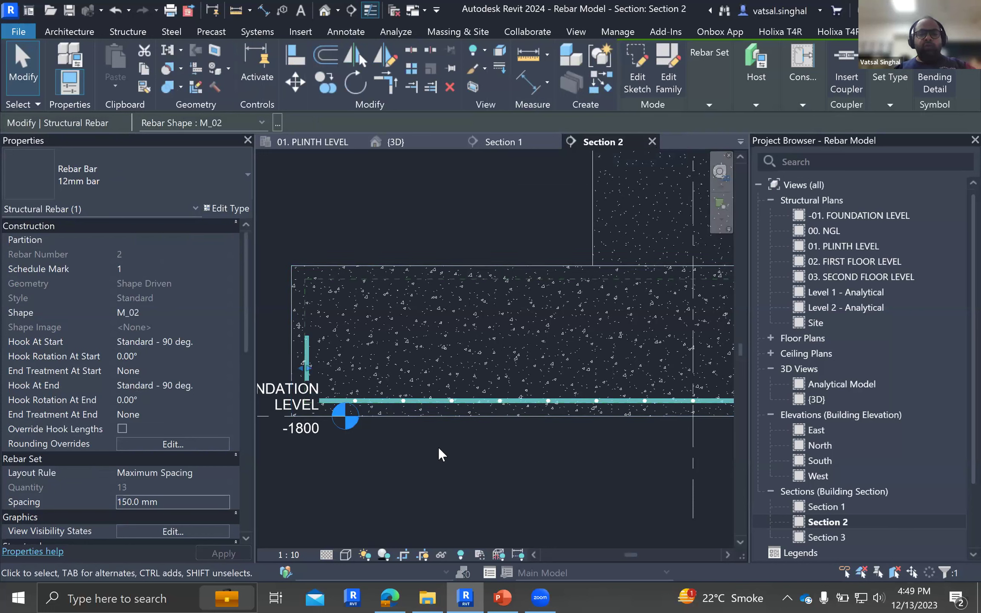
{"action": "left_click", "coordinate": [224, 531]}
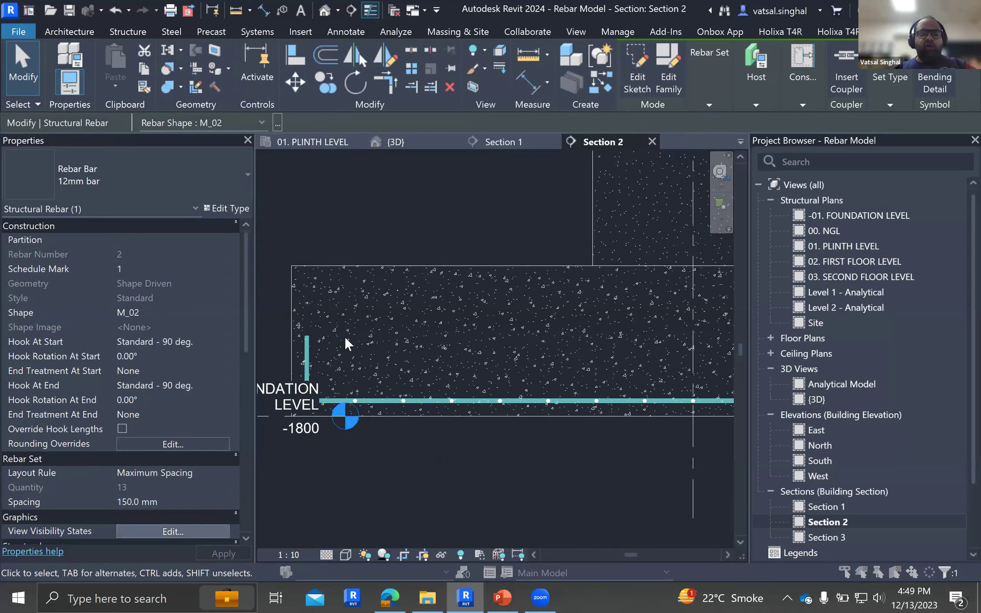
Make the Section 2 bar set unobscured in {3D} and inspect the footing's crossing rebar mesh.
{"action": "left_click", "coordinate": [611, 265]}
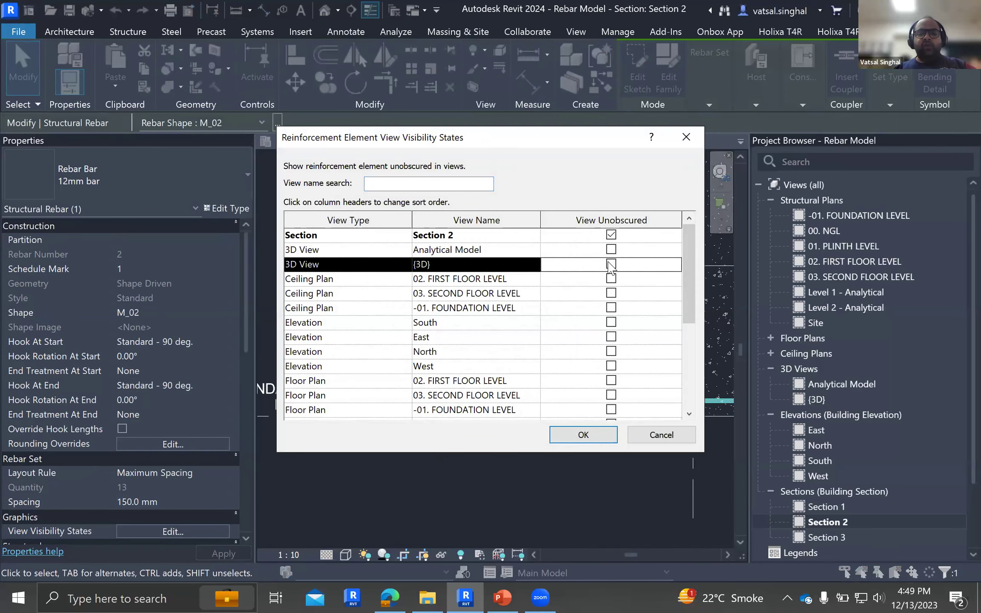
{"action": "key", "text": "Return"}
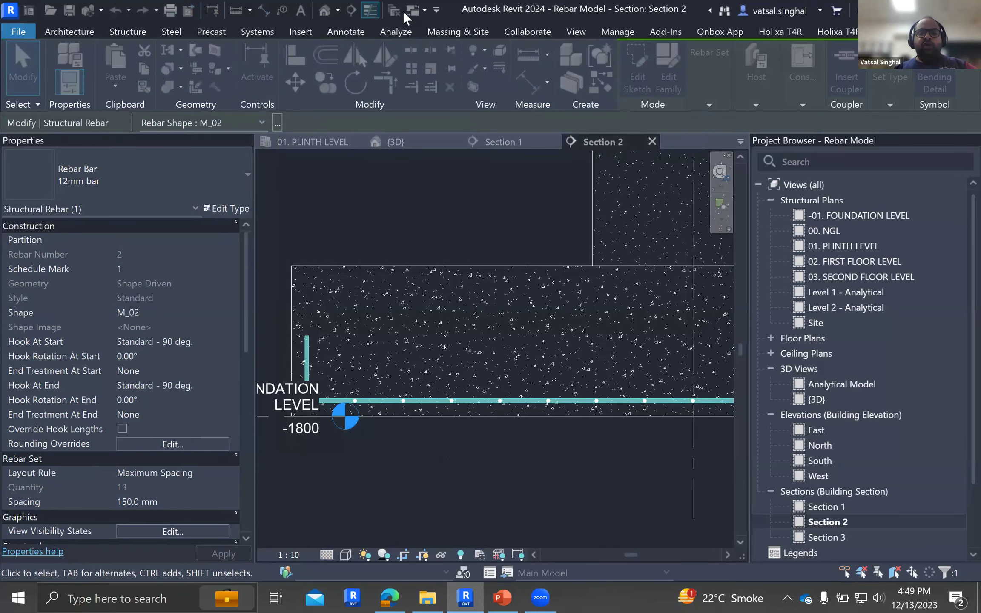
{"action": "left_click", "coordinate": [326, 11]}
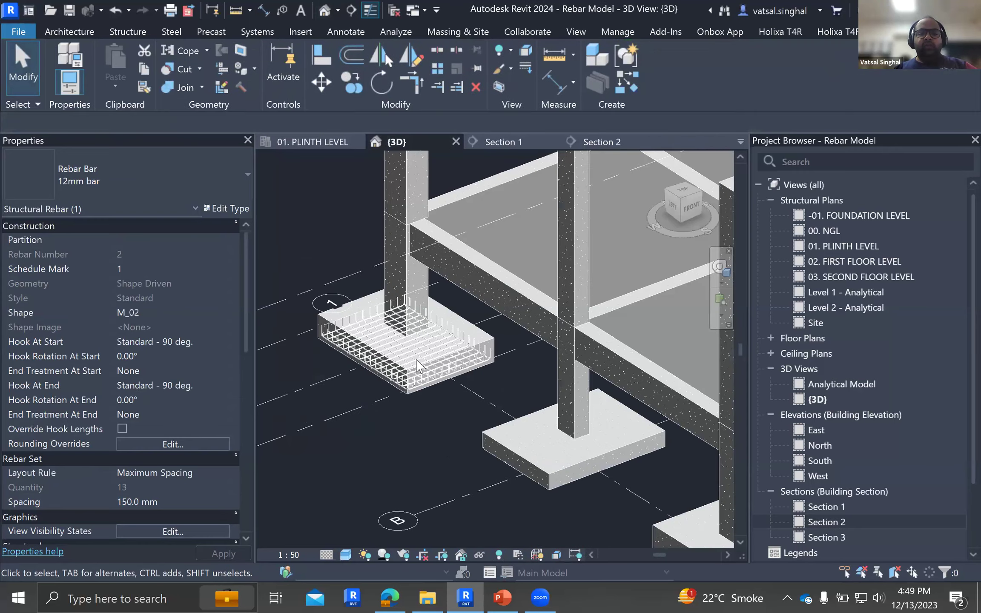
{"action": "scroll", "coordinate": [402, 331], "scroll_direction": "down", "scroll_amount": 1}
{"action": "scroll", "coordinate": [401, 336], "scroll_direction": "up", "scroll_amount": 3}
{"action": "scroll", "coordinate": [408, 388], "scroll_direction": "down", "scroll_amount": 1}
{"action": "middle_click_drag", "start_coordinate": [409, 388], "coordinate": [437, 460]}
{"action": "left_click", "coordinate": [370, 196]}
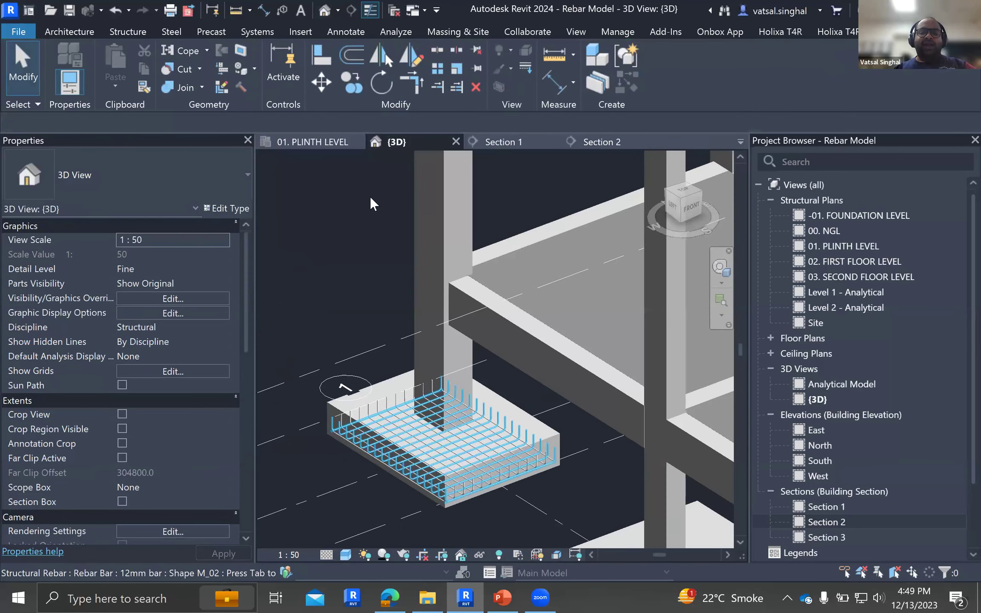
{"action": "scroll", "coordinate": [401, 362], "scroll_direction": "down", "scroll_amount": 2}
{"action": "middle_click_drag", "start_coordinate": [402, 385], "coordinate": [403, 447]}
{"action": "scroll", "coordinate": [429, 400], "scroll_direction": "down", "scroll_amount": 3}
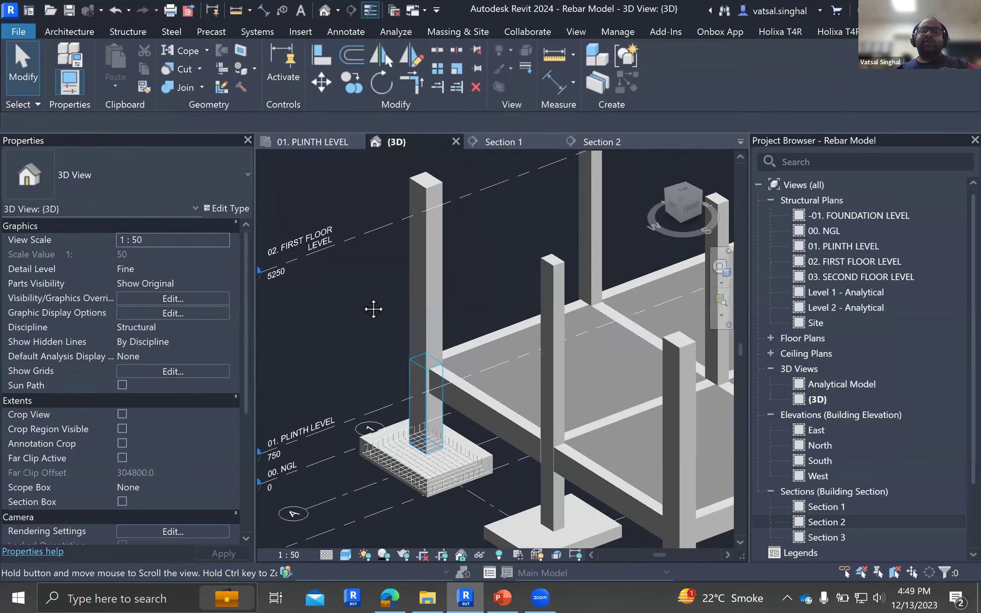
{"action": "scroll", "coordinate": [558, 350], "scroll_direction": "up", "scroll_amount": 3}
{"action": "scroll", "coordinate": [822, 492], "scroll_direction": "down", "scroll_amount": 2}
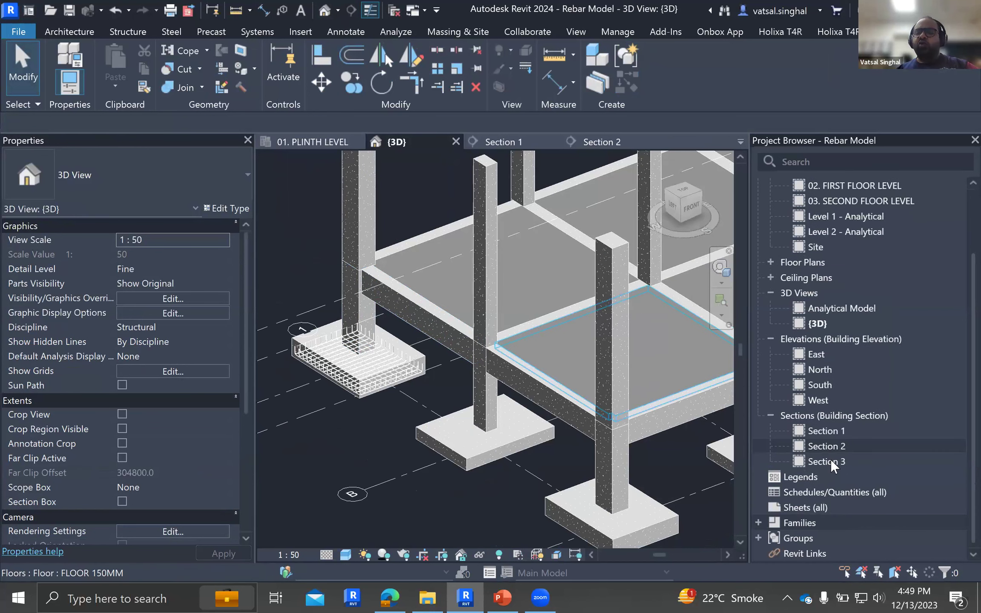
Open Section 3 and select the 300 x 600 mm plinth beam.
{"action": "double_click", "coordinate": [827, 461]}
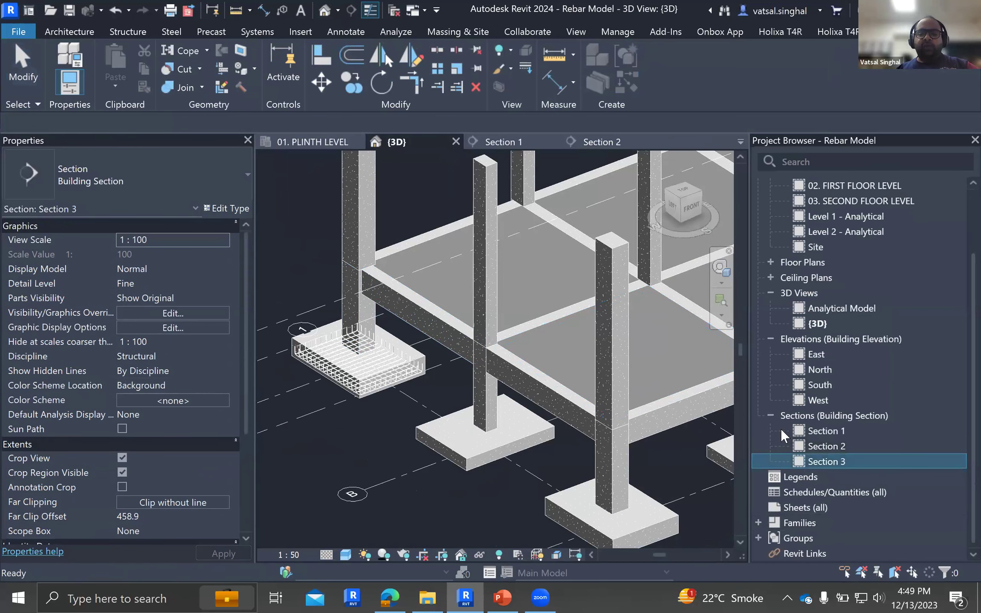
{"action": "scroll", "coordinate": [453, 382], "scroll_direction": "up", "scroll_amount": 5}
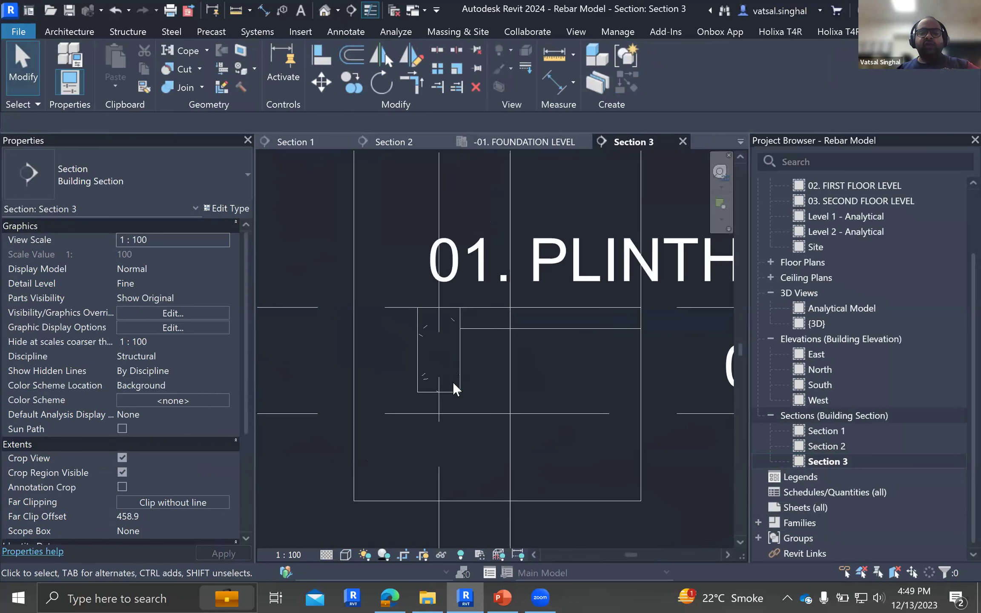
{"action": "left_click", "coordinate": [451, 362]}
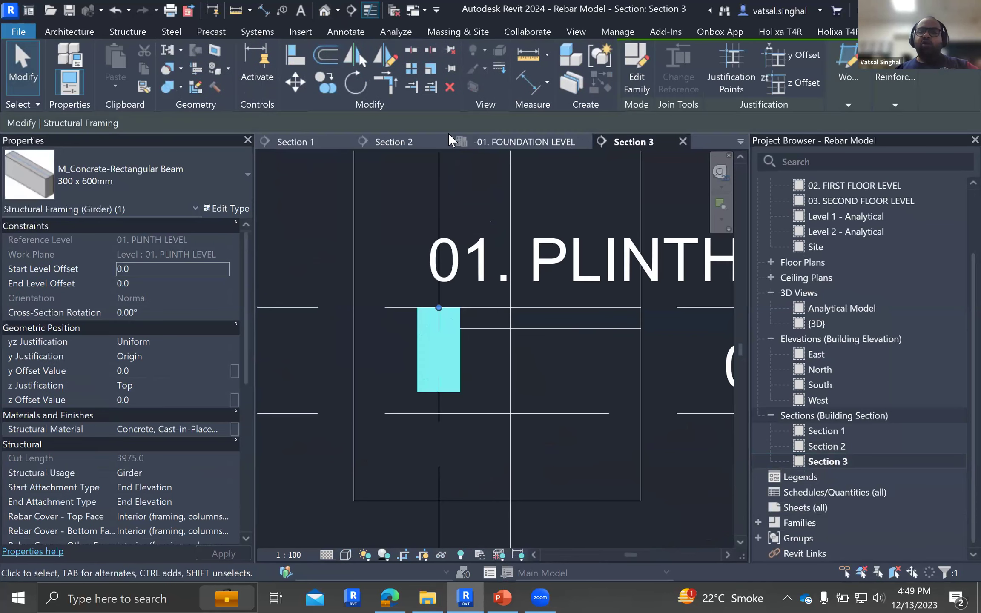
Start placing rebar in the beam and choose the closed rectangular stirrup shape M_T1.
{"action": "left_click", "coordinate": [887, 103]}
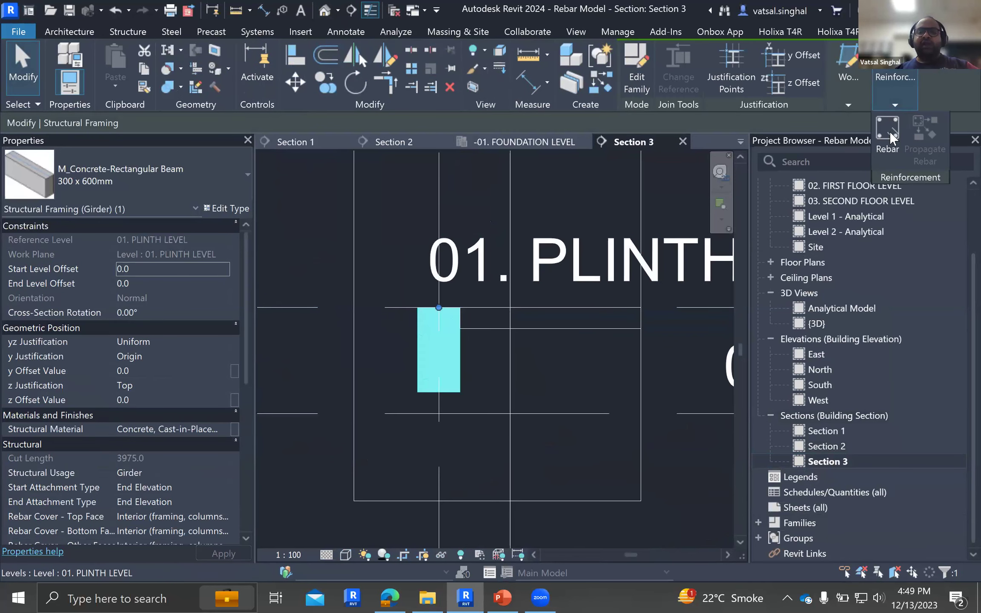
{"action": "left_click", "coordinate": [878, 147]}
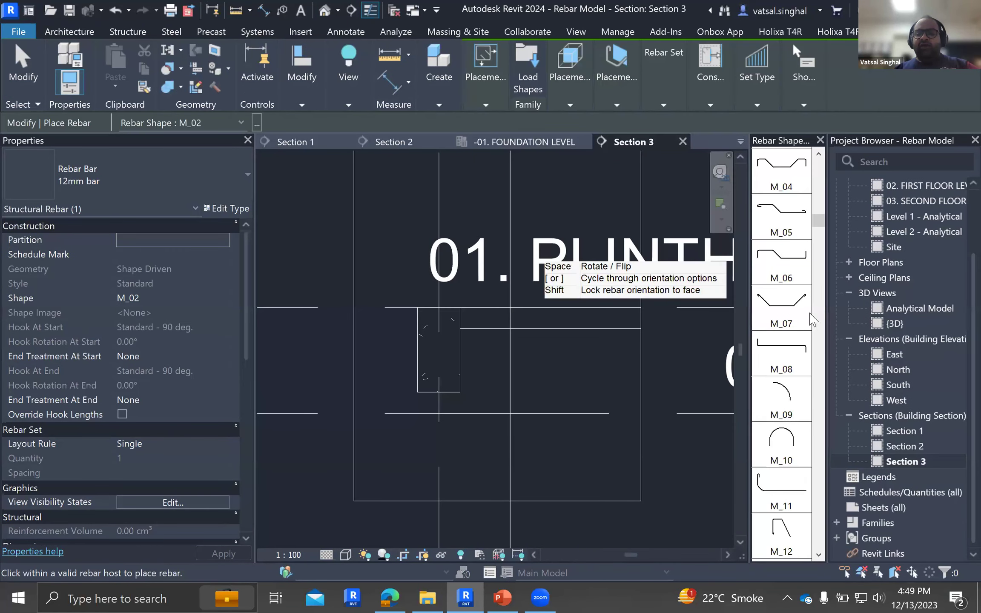
{"action": "scroll", "coordinate": [820, 327], "scroll_direction": "down", "scroll_amount": 3}
{"action": "scroll", "coordinate": [819, 332], "scroll_direction": "down", "scroll_amount": 3}
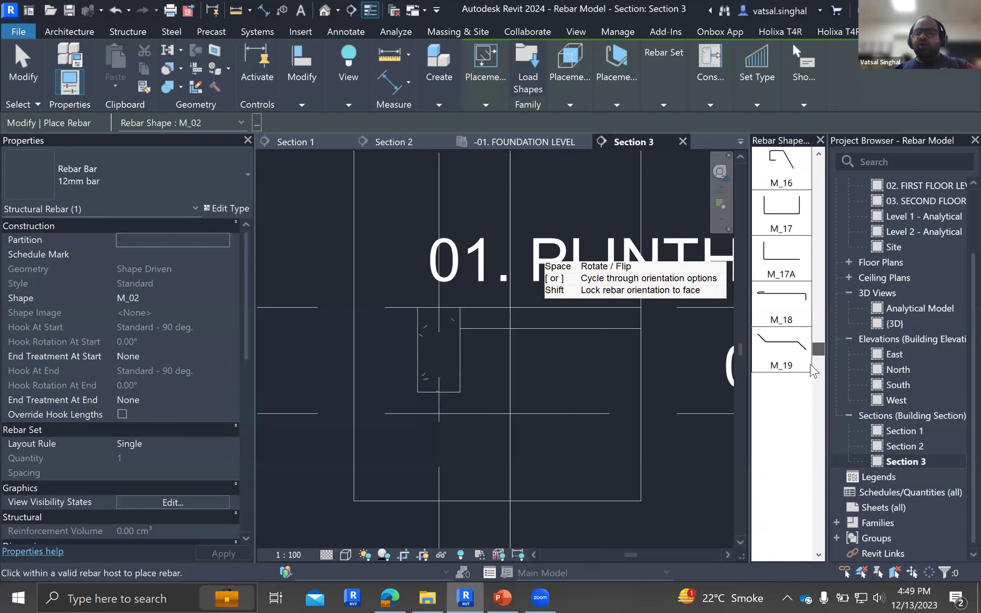
{"action": "scroll", "coordinate": [807, 379], "scroll_direction": "down", "scroll_amount": 5}
{"action": "scroll", "coordinate": [780, 405], "scroll_direction": "down", "scroll_amount": 10}
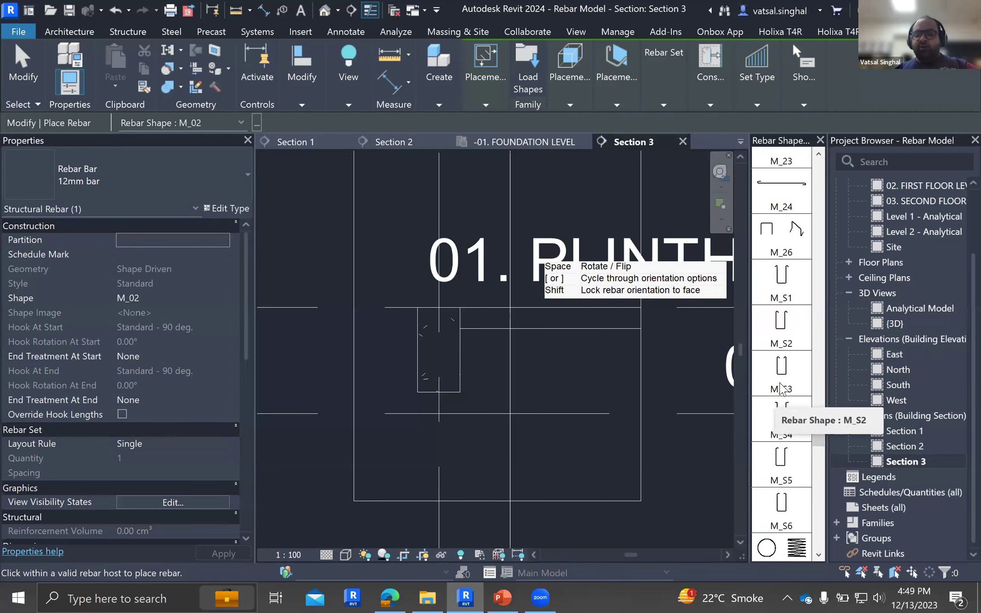
{"action": "scroll", "coordinate": [778, 441], "scroll_direction": "down", "scroll_amount": 1}
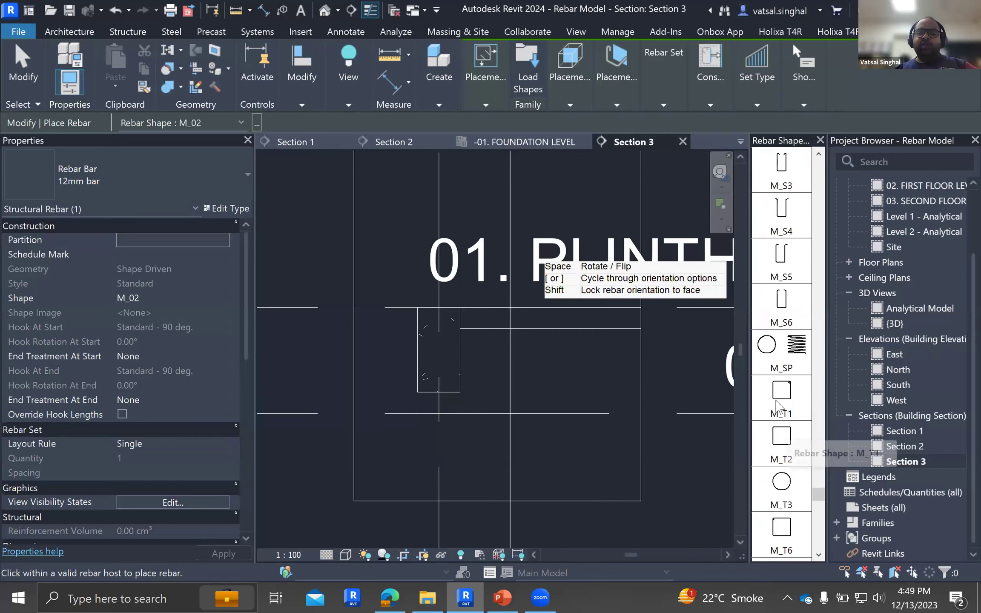
{"action": "left_click", "coordinate": [781, 394]}
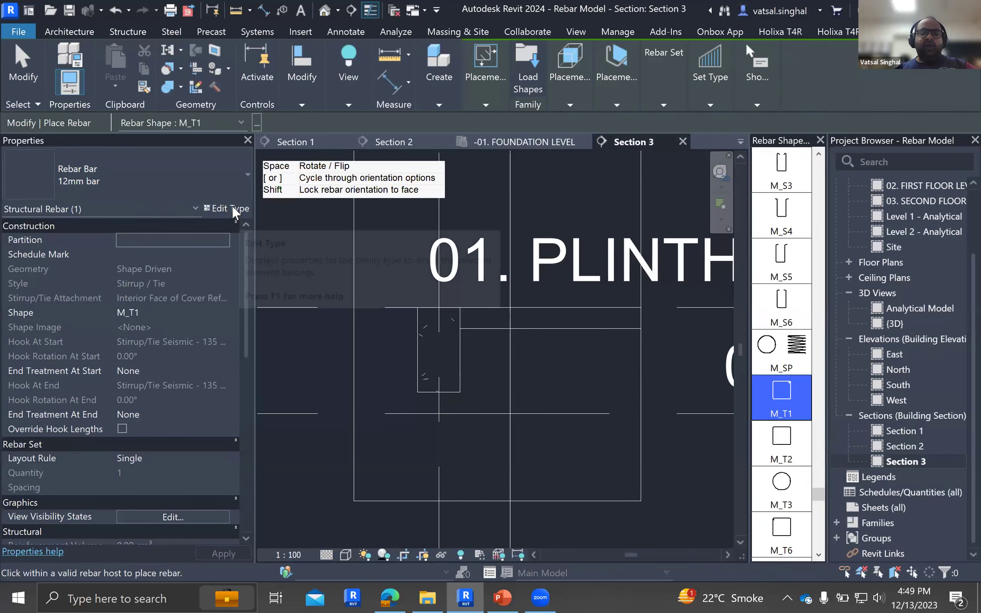
Duplicate the 12mm bar type as '8mm bar' with Model Bar Diameter and Bar Diameter 8.0 mm.
{"action": "left_click", "coordinate": [603, 121]}
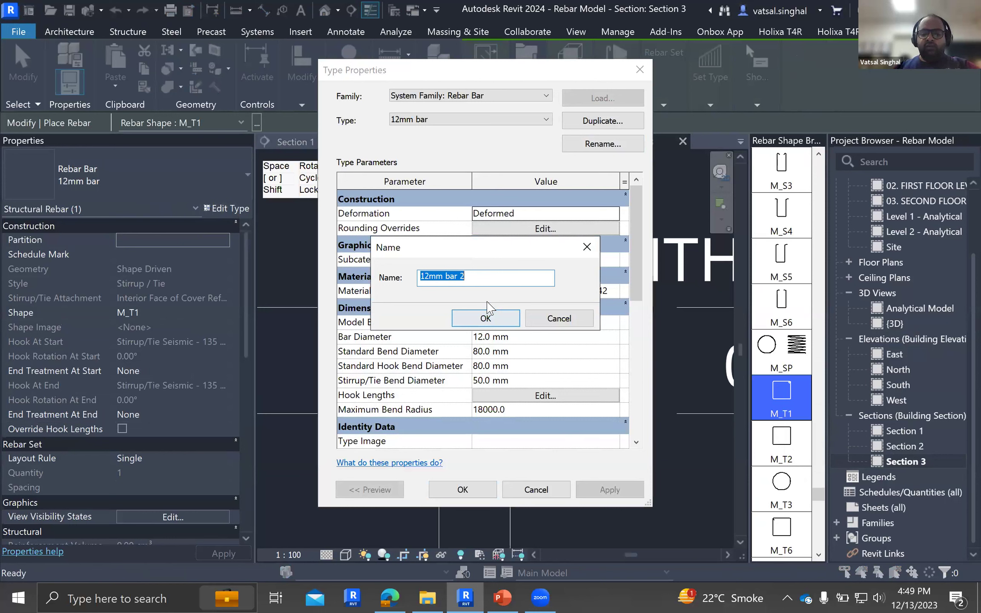
{"action": "type", "text": "8mm"}
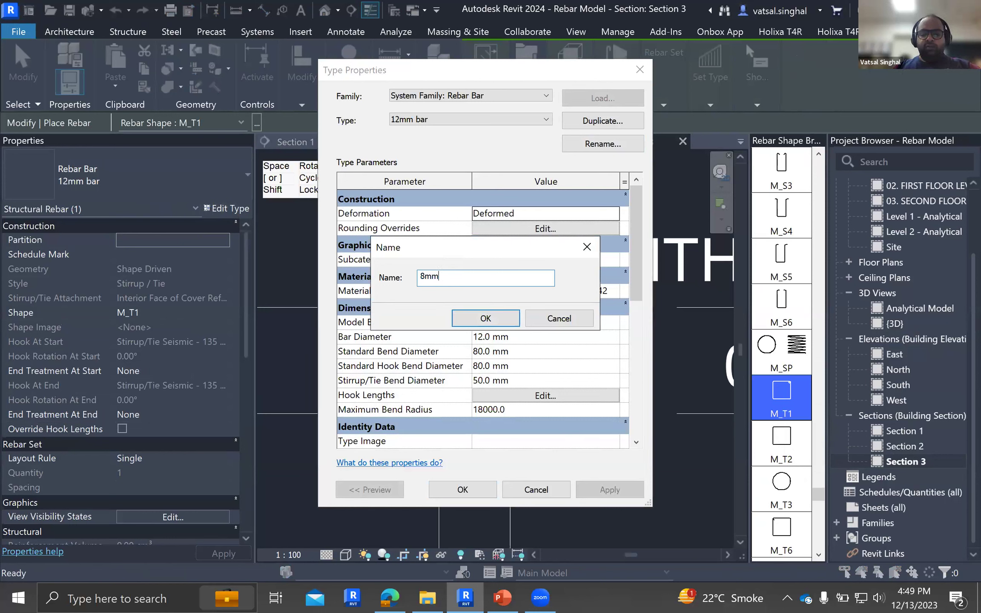
{"action": "key", "text": "Return"}
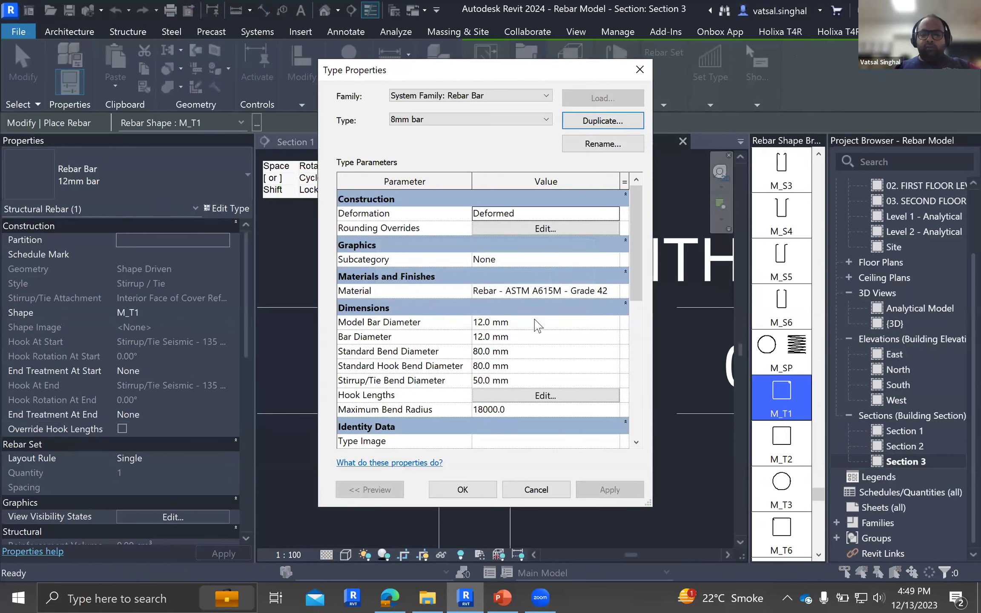
{"action": "left_click", "coordinate": [536, 320]}
{"action": "type", "text": "8mm"}
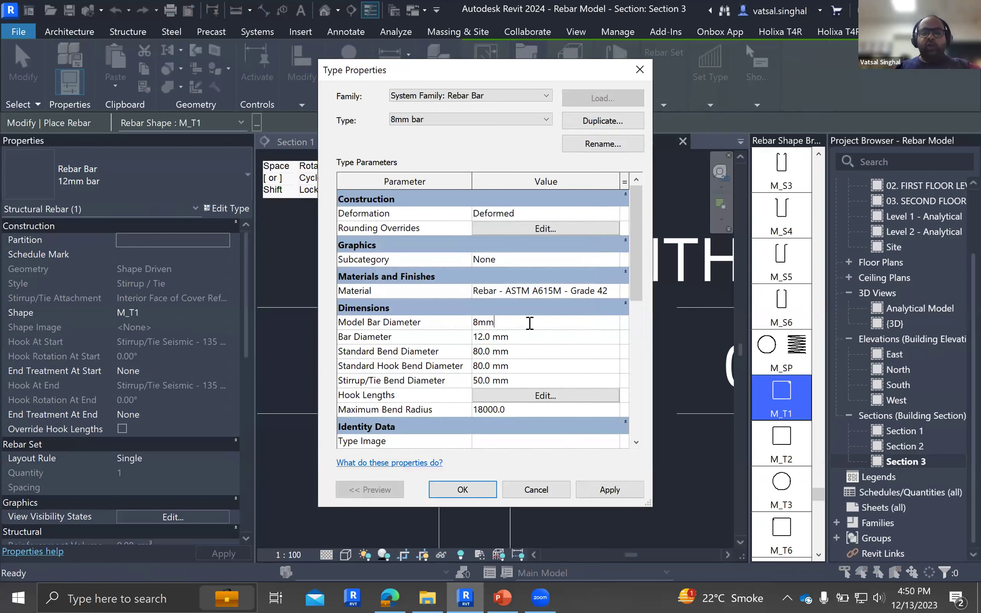
{"action": "left_click", "coordinate": [543, 336]}
{"action": "type", "text": "8.0 m"}
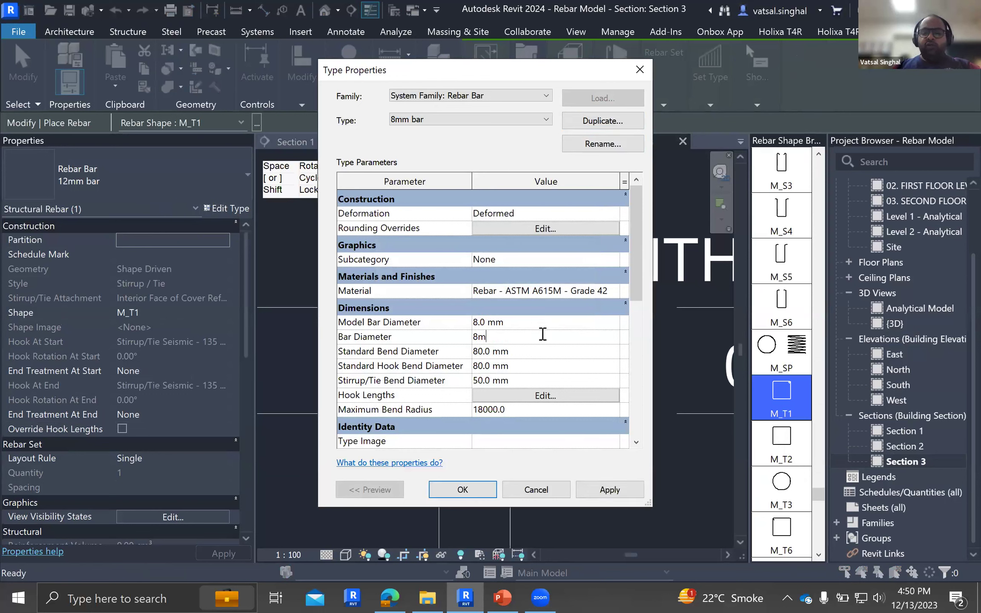
{"action": "type", "text": "m"}
{"action": "key", "text": "Return"}
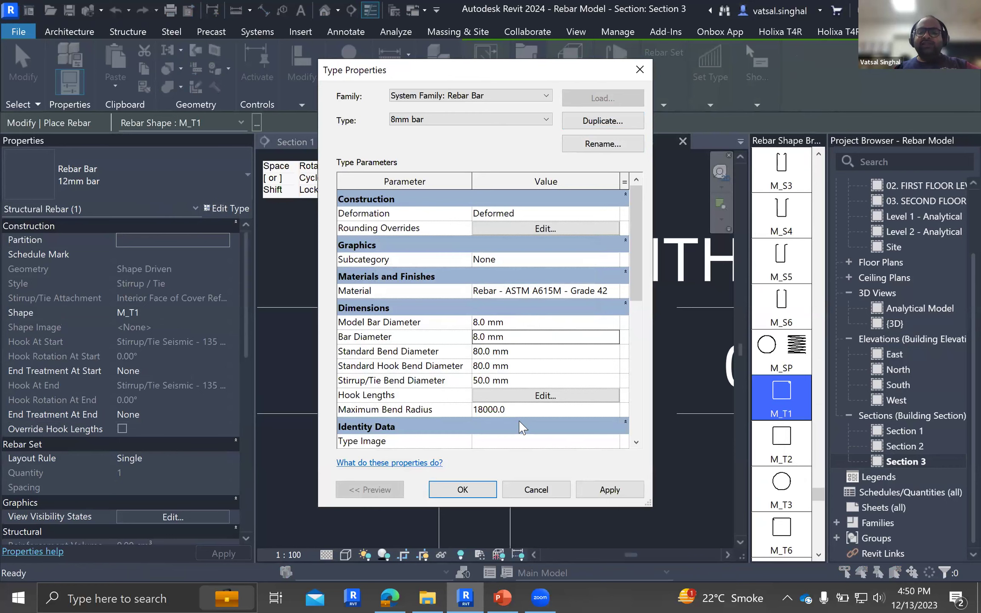
{"action": "key", "text": "Return"}
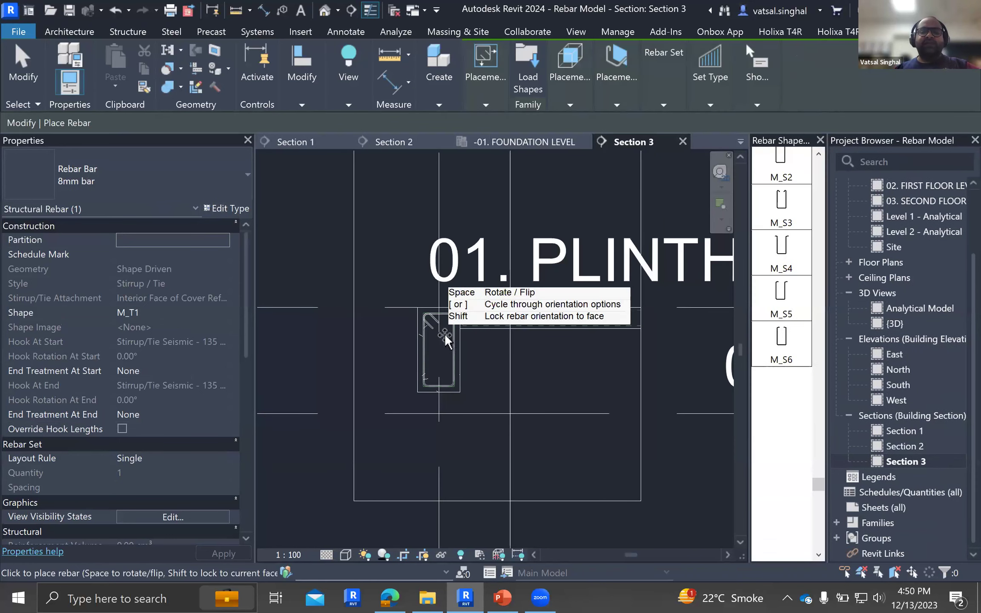
Place the 8mm M_T1 stirrup inside the beam section and check the beam's and stirrup's properties.
{"action": "scroll", "coordinate": [445, 339], "scroll_direction": "up", "scroll_amount": 4}
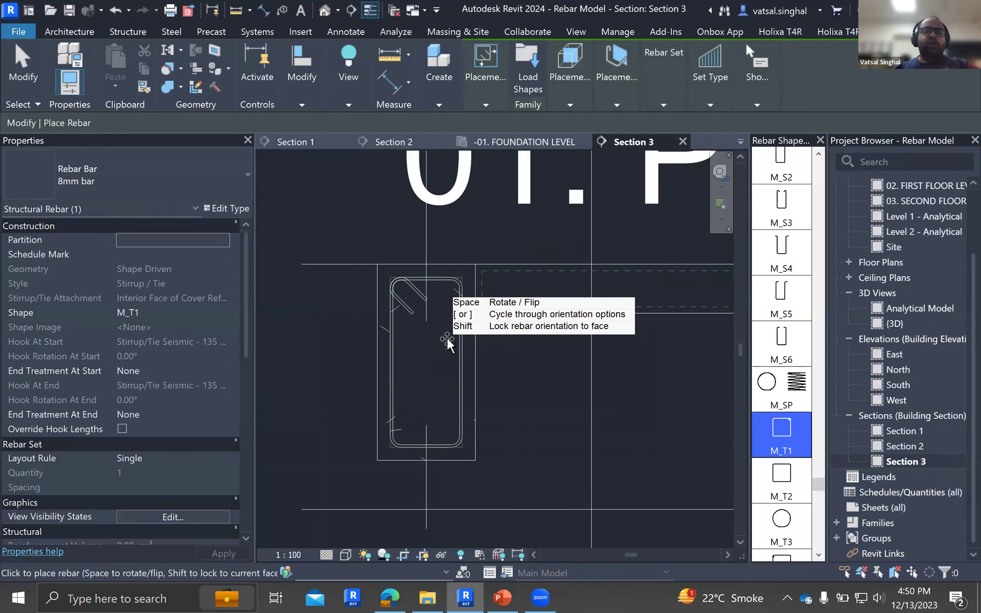
{"action": "left_click", "coordinate": [494, 357]}
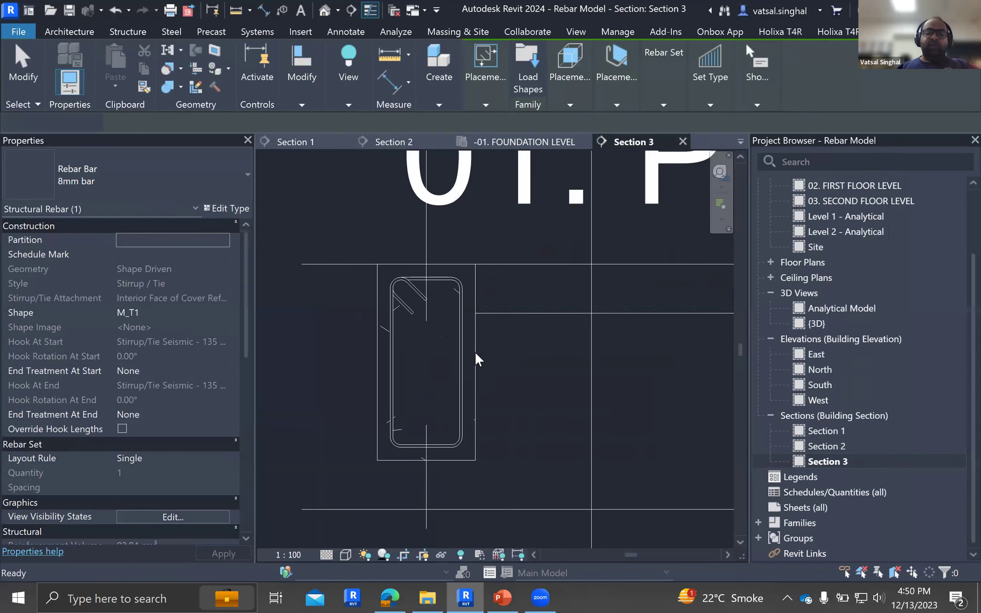
{"action": "key", "text": "Escape"}
{"action": "left_click", "coordinate": [475, 354]}
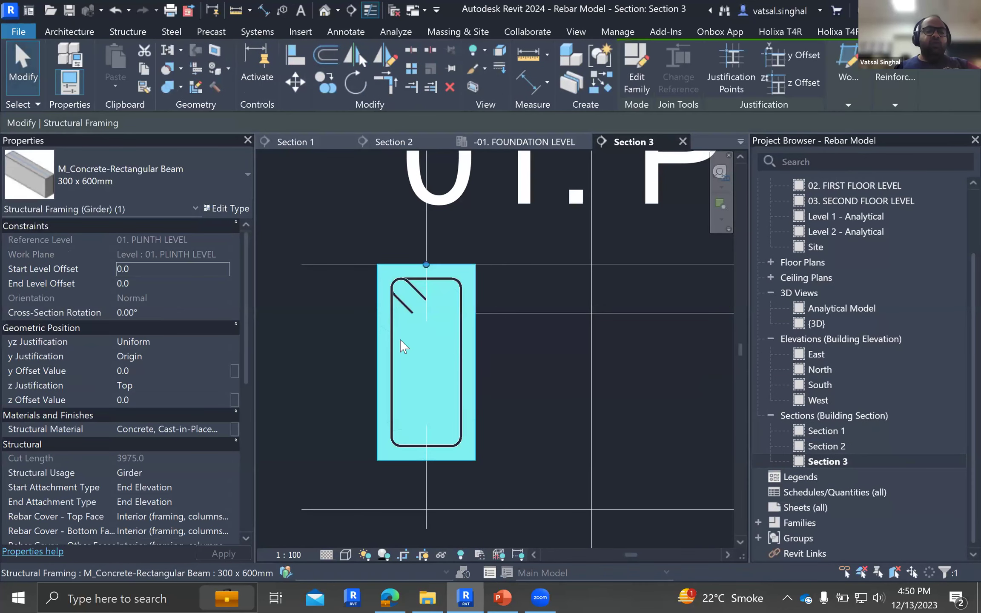
{"action": "scroll", "coordinate": [195, 479], "scroll_direction": "down", "scroll_amount": 2}
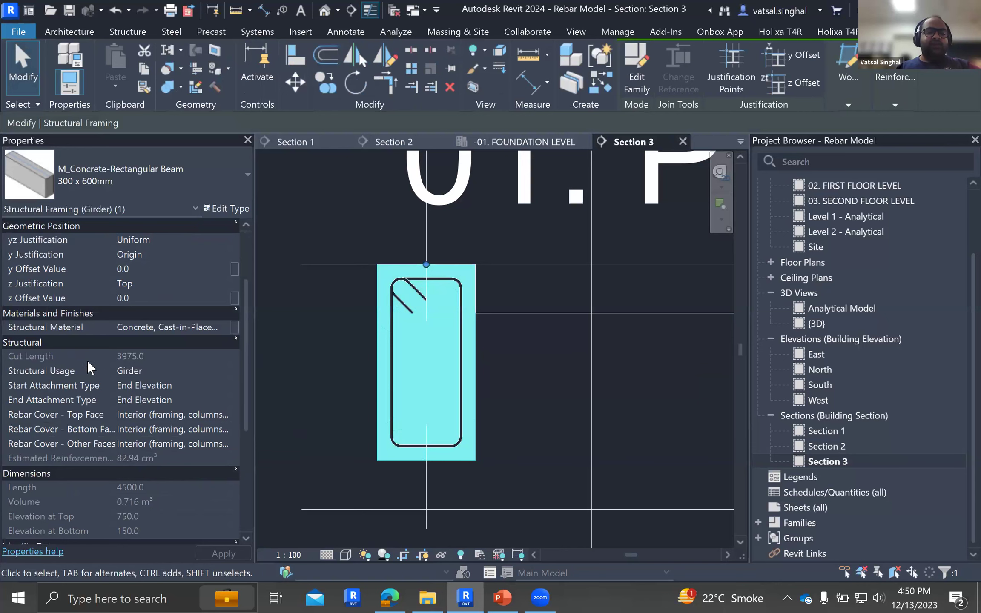
{"action": "scroll", "coordinate": [89, 358], "scroll_direction": "up", "scroll_amount": 2}
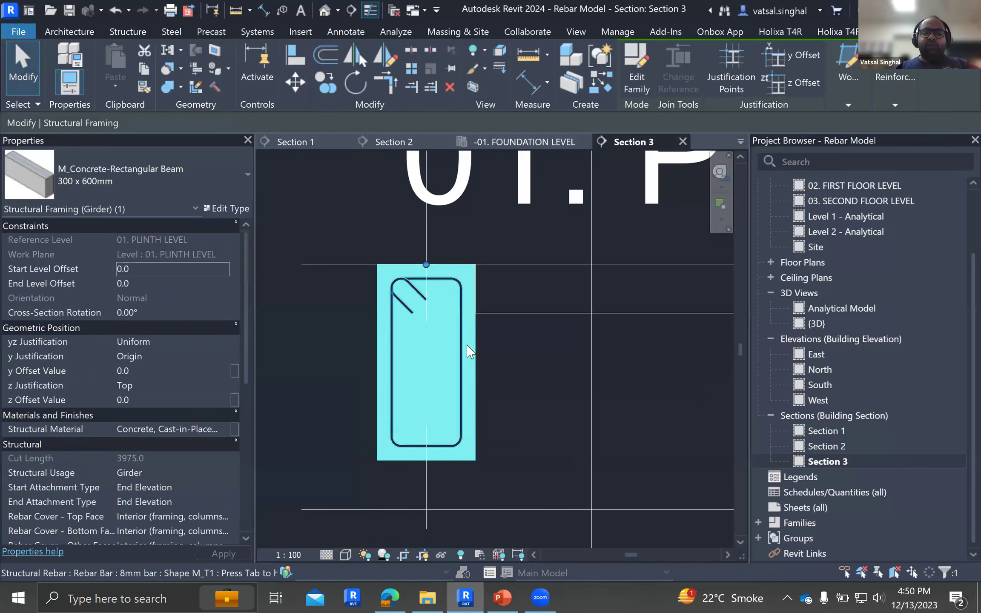
{"action": "left_click", "coordinate": [186, 33]}
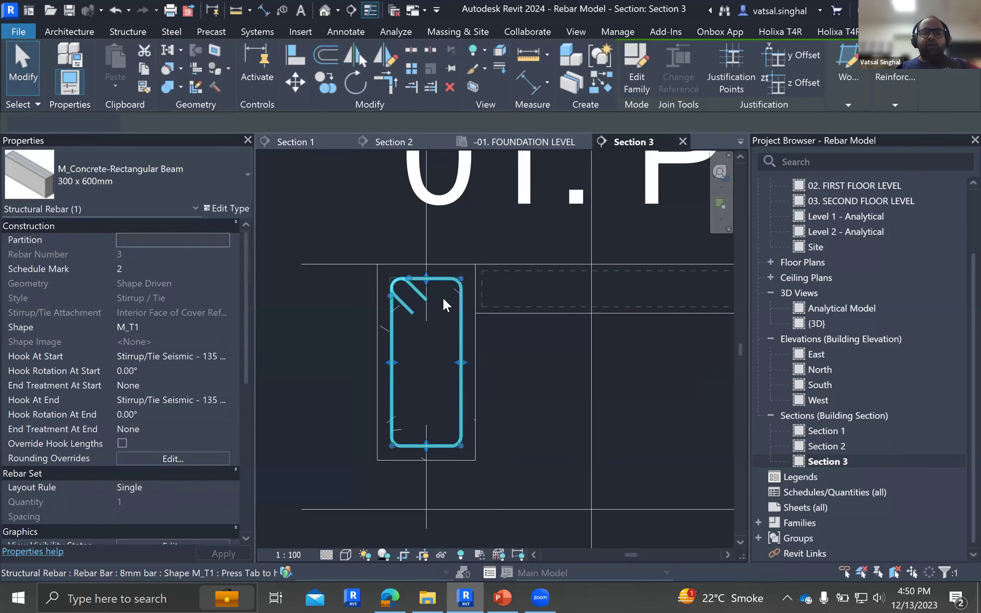
{"action": "left_click", "coordinate": [478, 352]}
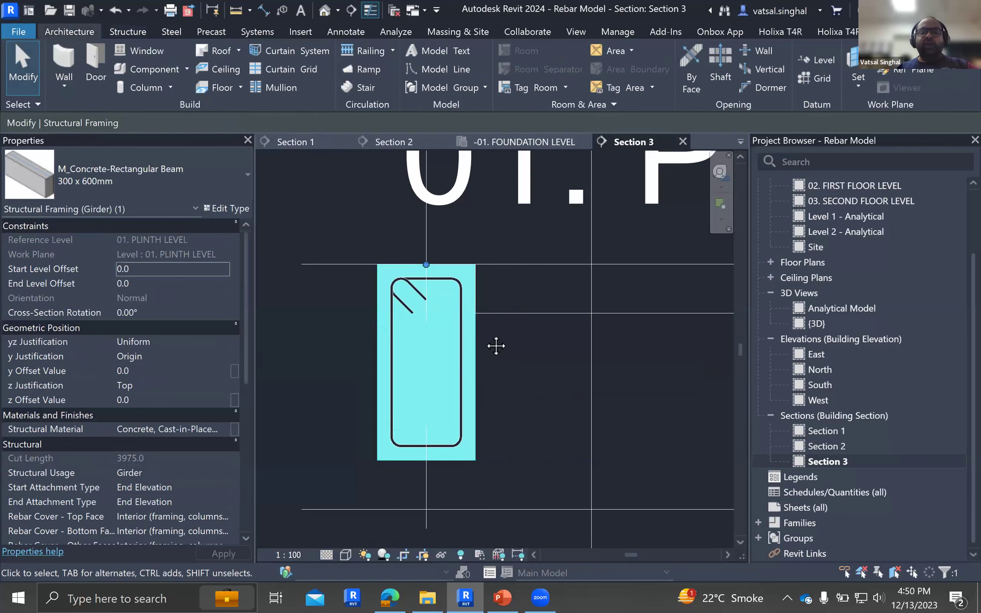
{"action": "scroll", "coordinate": [461, 339], "scroll_direction": "down", "scroll_amount": 1}
{"action": "key", "text": "Escape"}
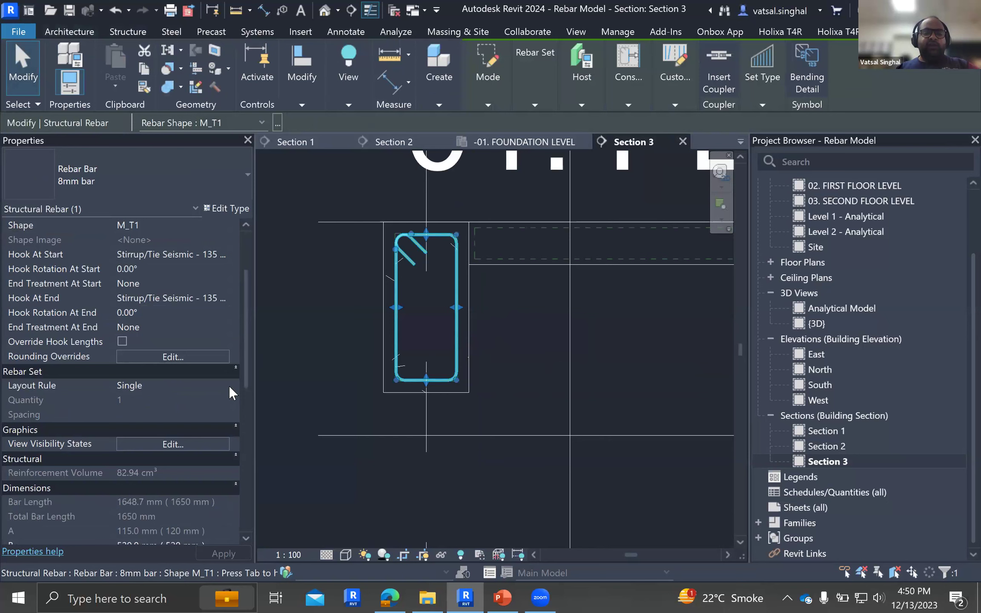
Set the stirrup layout to Maximum Spacing at 150 mm, giving 28 bars.
{"action": "left_click", "coordinate": [226, 385]}
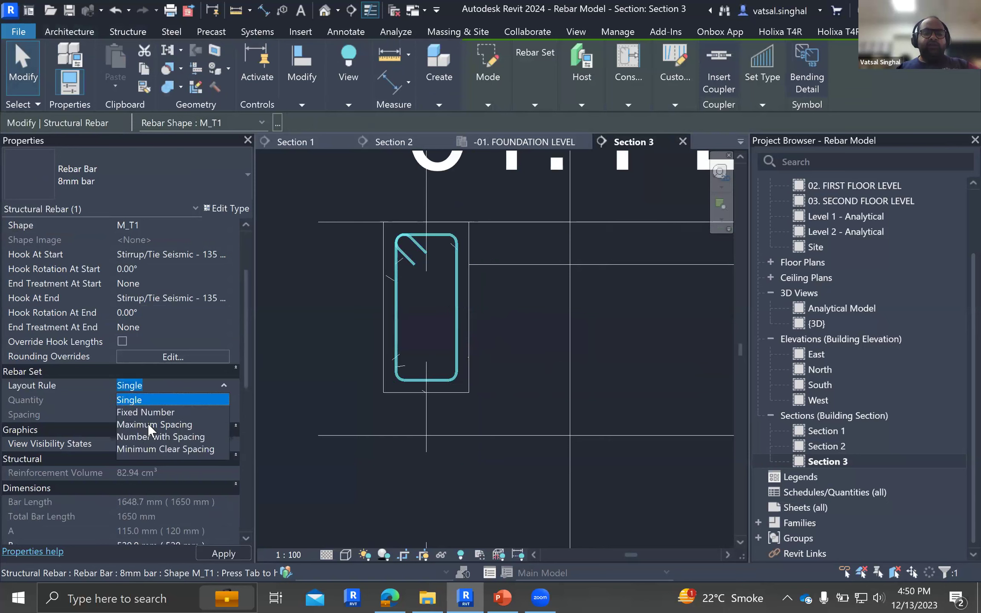
{"action": "left_click", "coordinate": [148, 424]}
{"action": "left_click", "coordinate": [170, 414]}
{"action": "type", "text": "150"}
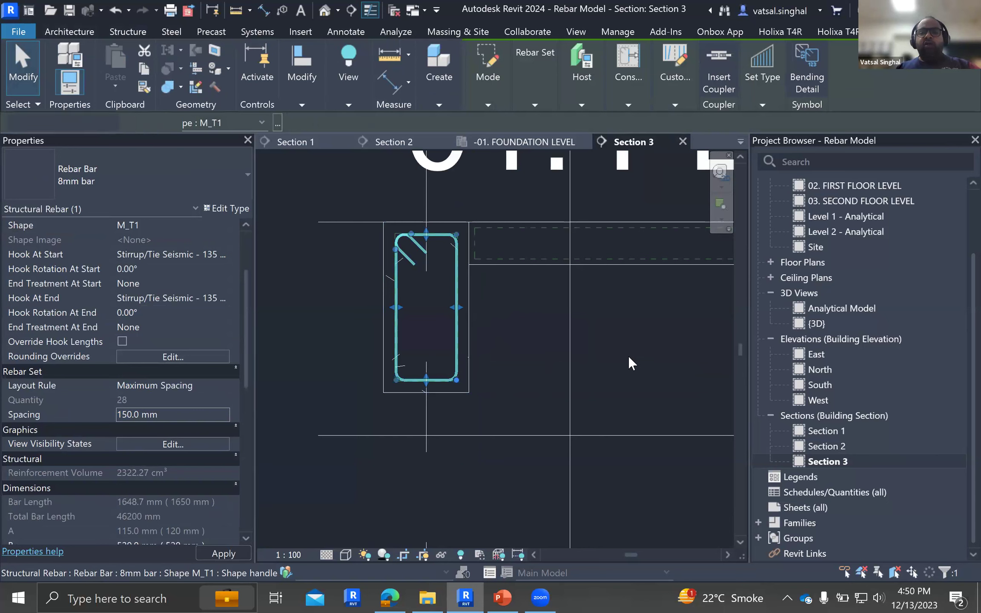
Reselect the concrete beam and start placing new rebar in it.
{"action": "left_click", "coordinate": [468, 326]}
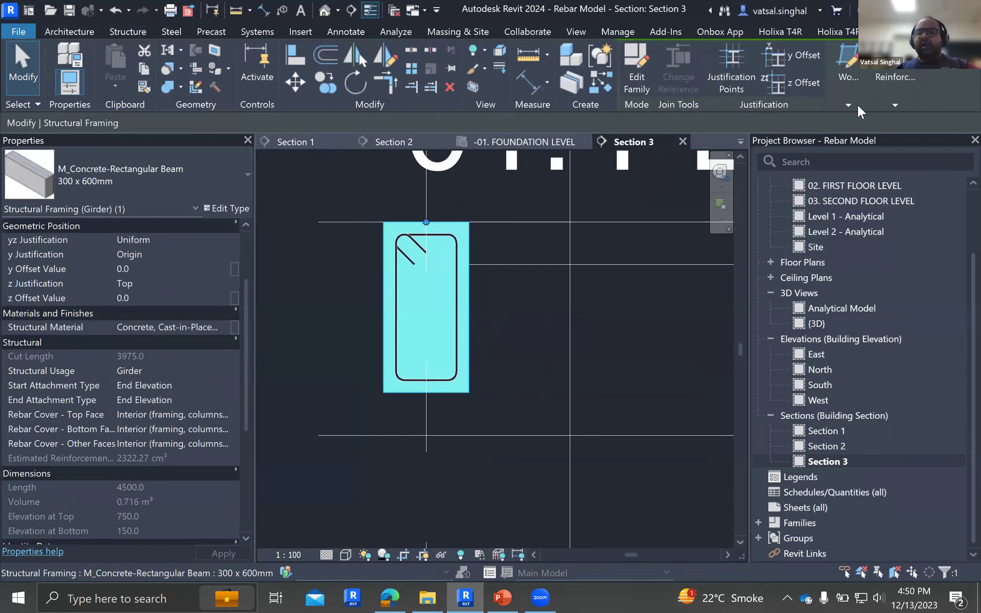
{"action": "left_click", "coordinate": [622, 350]}
{"action": "left_click", "coordinate": [468, 326]}
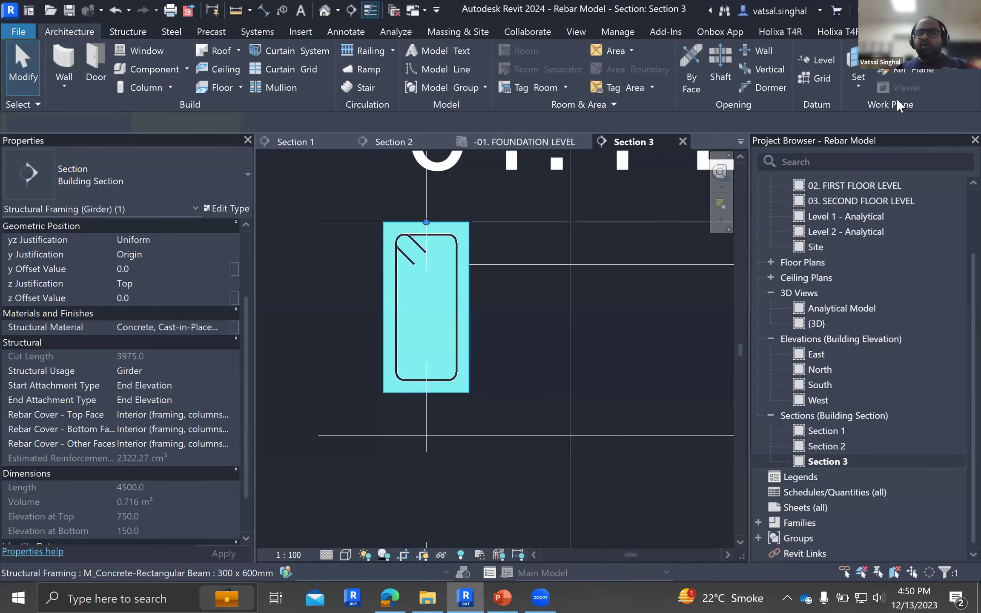
{"action": "mouse_move", "coordinate": [893, 83]}
{"action": "left_click", "coordinate": [880, 139]}
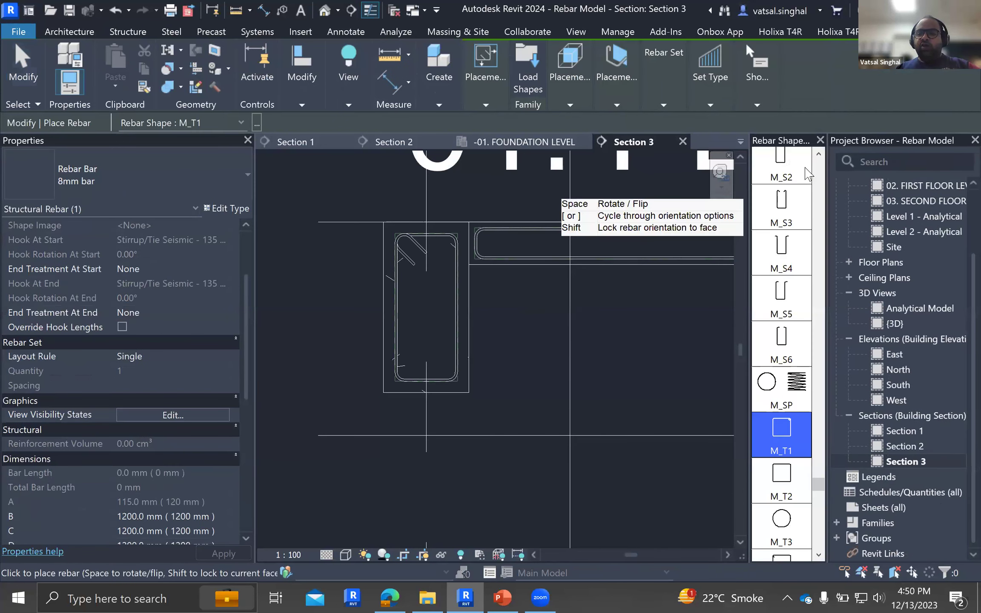
Place a straight M_00 16MM bar, Perpendicular to Cover, at the stirrup's top-left corner.
{"action": "scroll", "coordinate": [807, 181], "scroll_direction": "up", "scroll_amount": 15}
{"action": "left_click", "coordinate": [807, 181]}
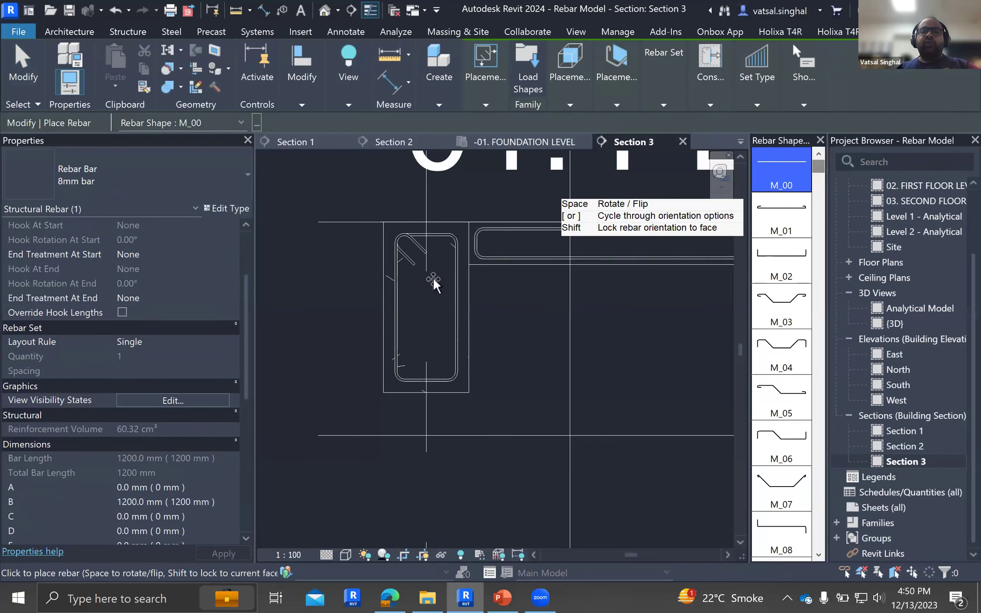
{"action": "left_click", "coordinate": [191, 182]}
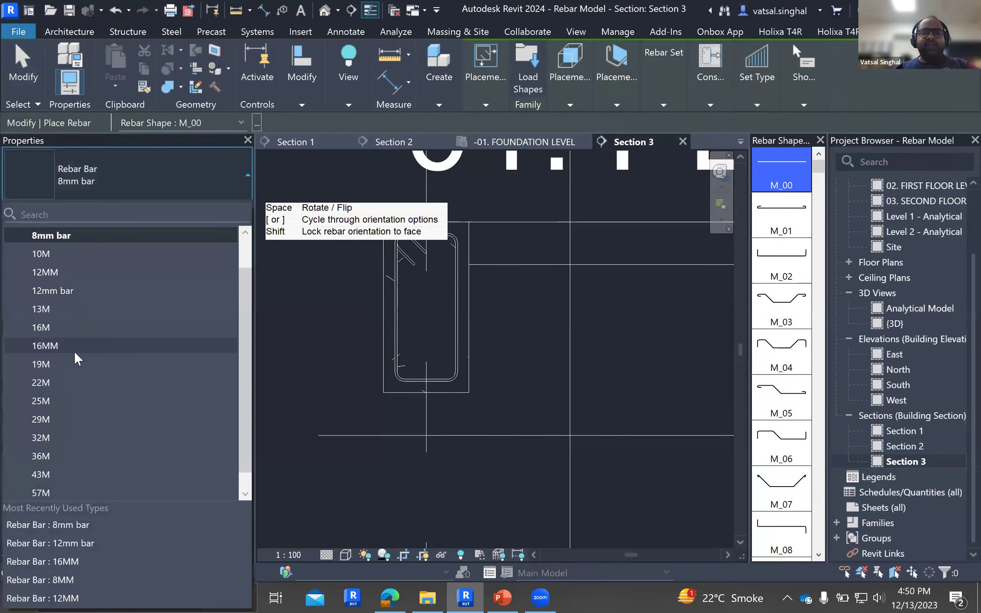
{"action": "left_click", "coordinate": [76, 351]}
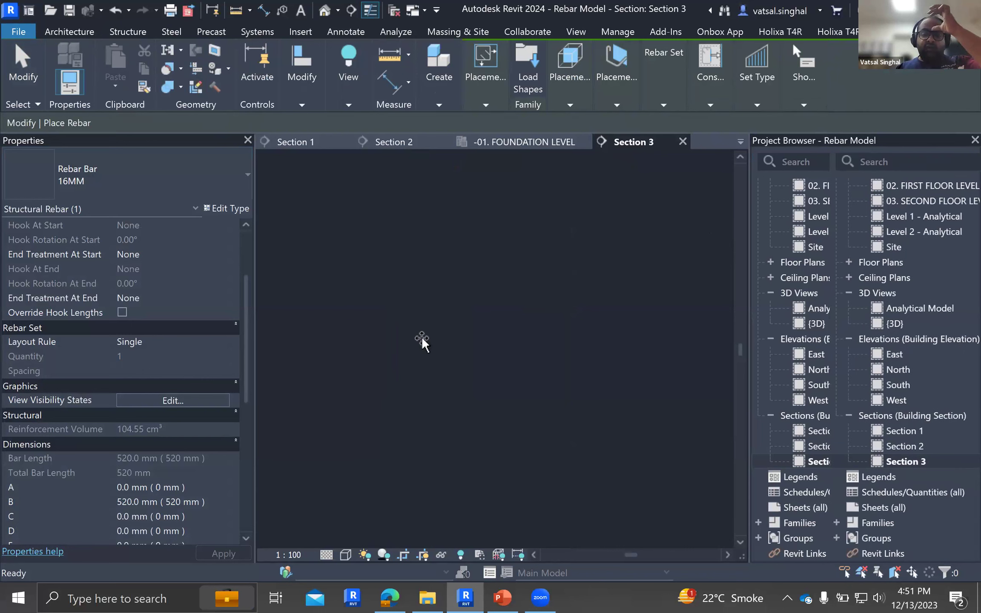
{"action": "scroll", "coordinate": [459, 269], "scroll_direction": "up", "scroll_amount": 1}
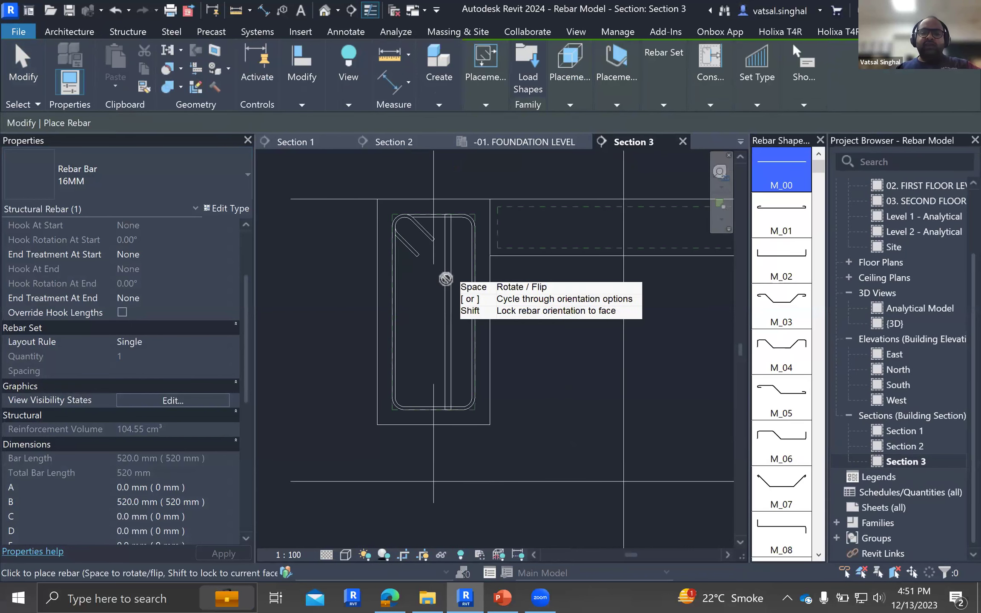
{"action": "left_click", "coordinate": [617, 106]}
{"action": "left_click", "coordinate": [722, 155]}
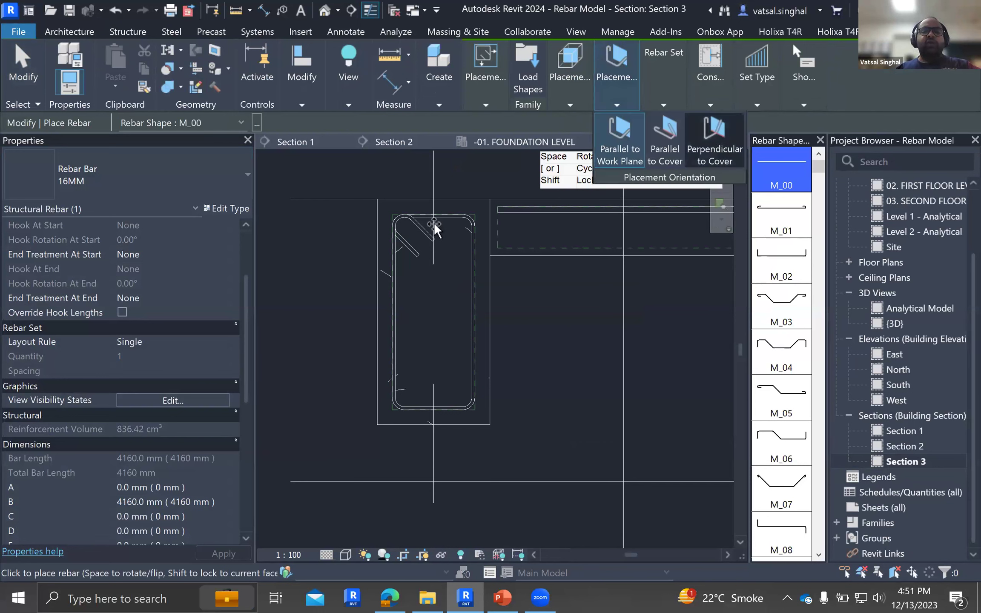
{"action": "scroll", "coordinate": [408, 241], "scroll_direction": "up", "scroll_amount": 2}
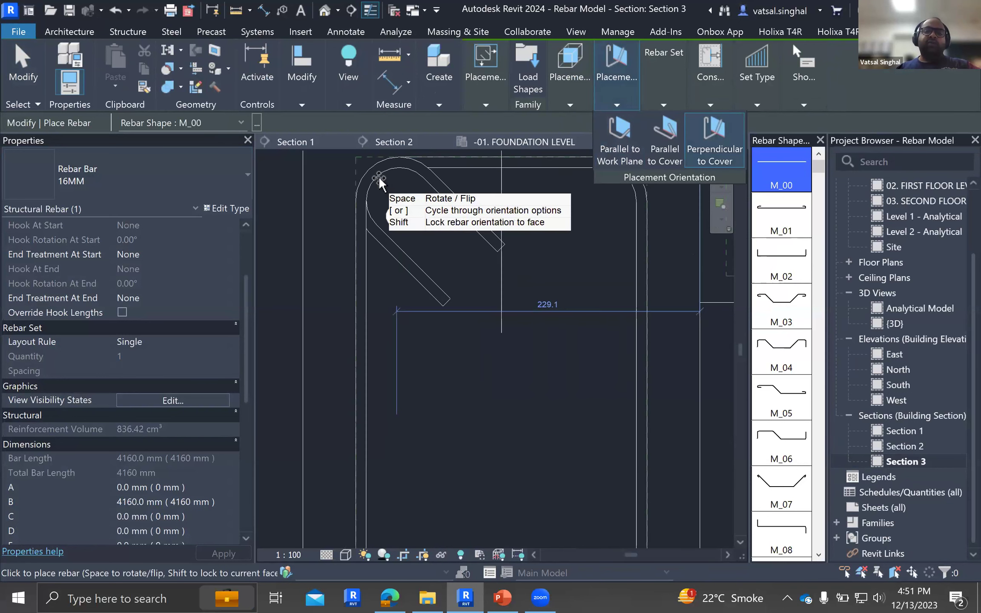
{"action": "scroll", "coordinate": [420, 266], "scroll_direction": "up", "scroll_amount": 2}
{"action": "scroll", "coordinate": [419, 262], "scroll_direction": "down", "scroll_amount": 1}
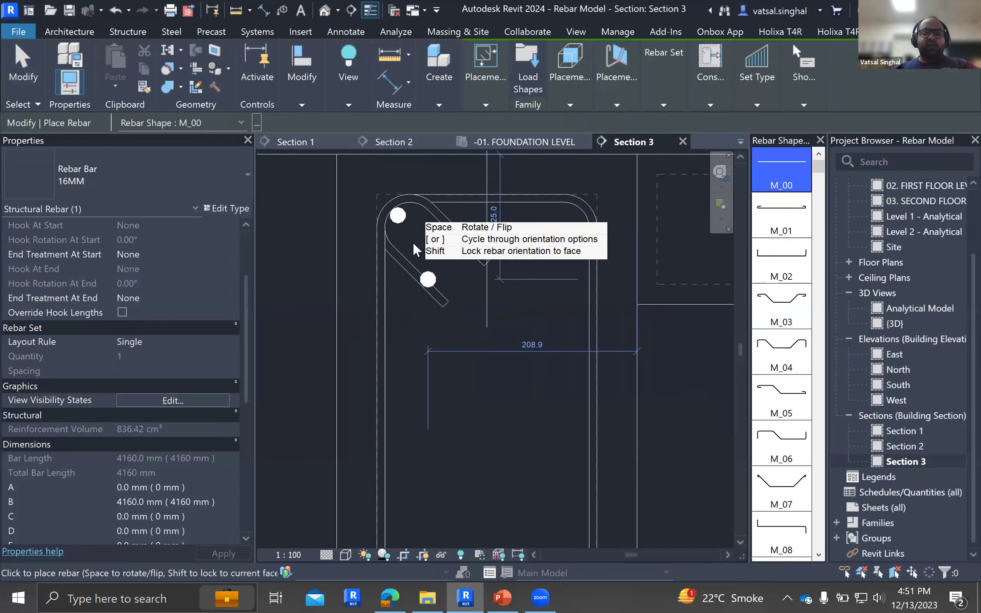
{"action": "key", "text": "Escape"}
{"action": "key", "text": "Escape"}
{"action": "scroll", "coordinate": [405, 230], "scroll_direction": "down", "scroll_amount": 1}
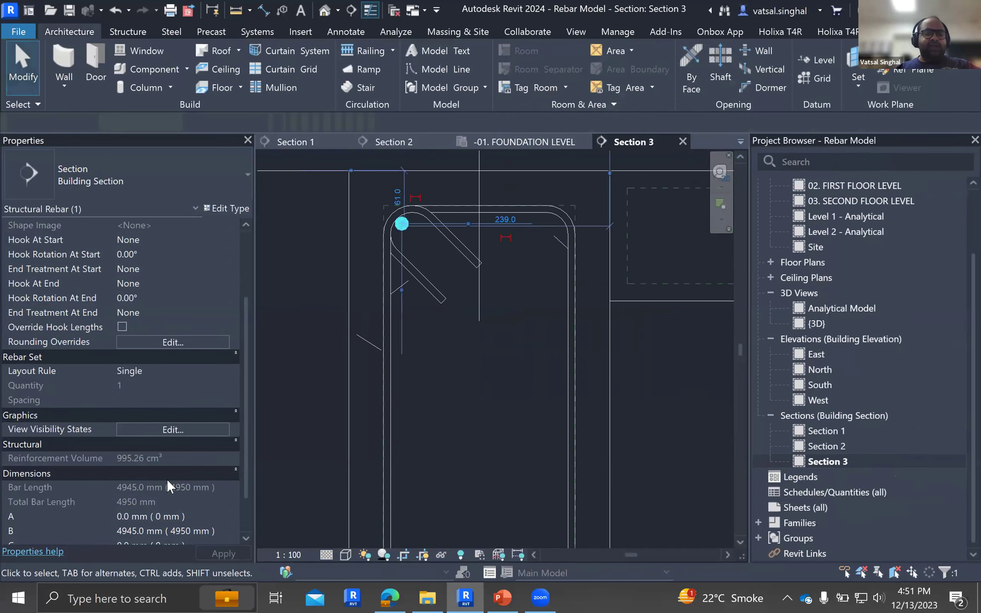
Change the 16MM bar's layout rule to a Fixed Number set of 3.
{"action": "left_click", "coordinate": [220, 374]}
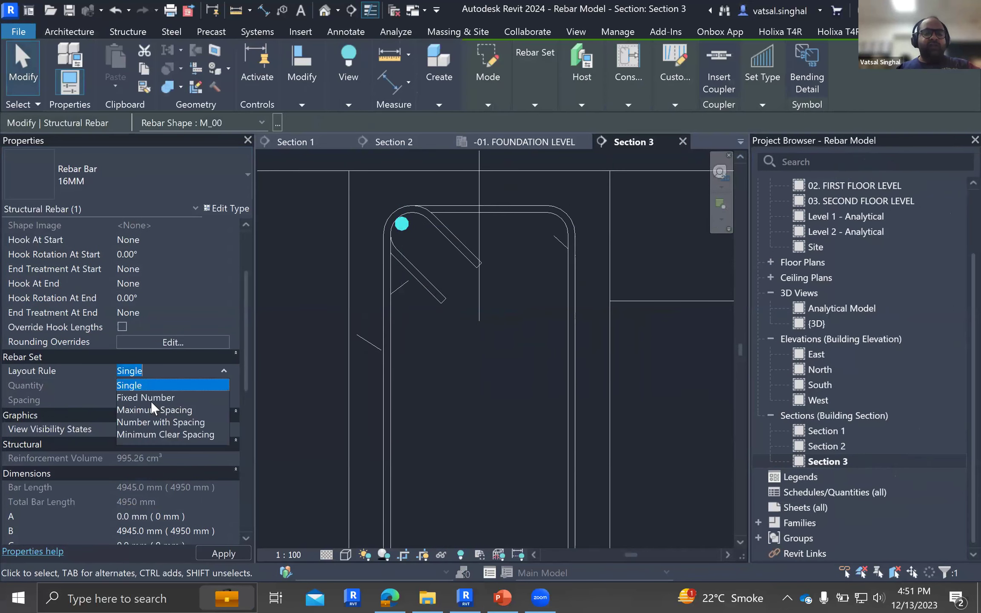
{"action": "left_click", "coordinate": [151, 401]}
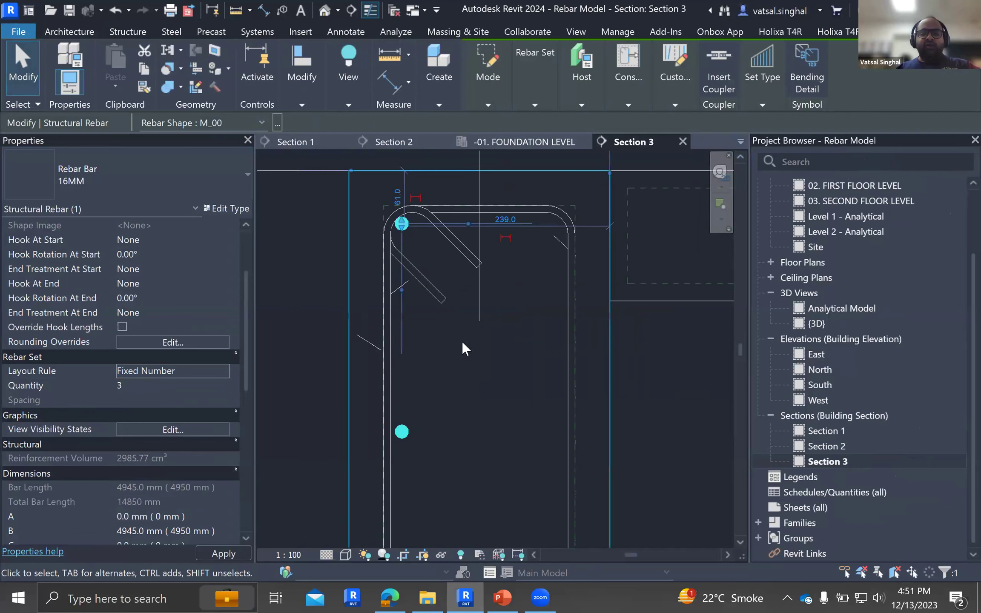
{"action": "scroll", "coordinate": [468, 432], "scroll_direction": "down", "scroll_amount": 2}
{"action": "middle_click_drag", "start_coordinate": [469, 431], "coordinate": [410, 271]}
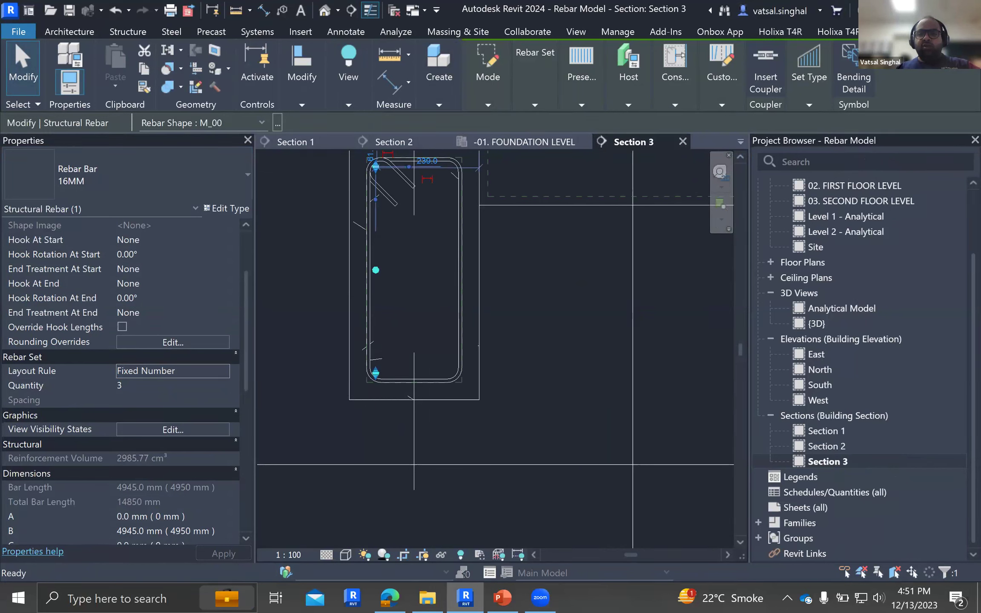
Mirror a copy of the bar set about grid 1, then select both left and right sets.
{"action": "left_click", "coordinate": [489, 108]}
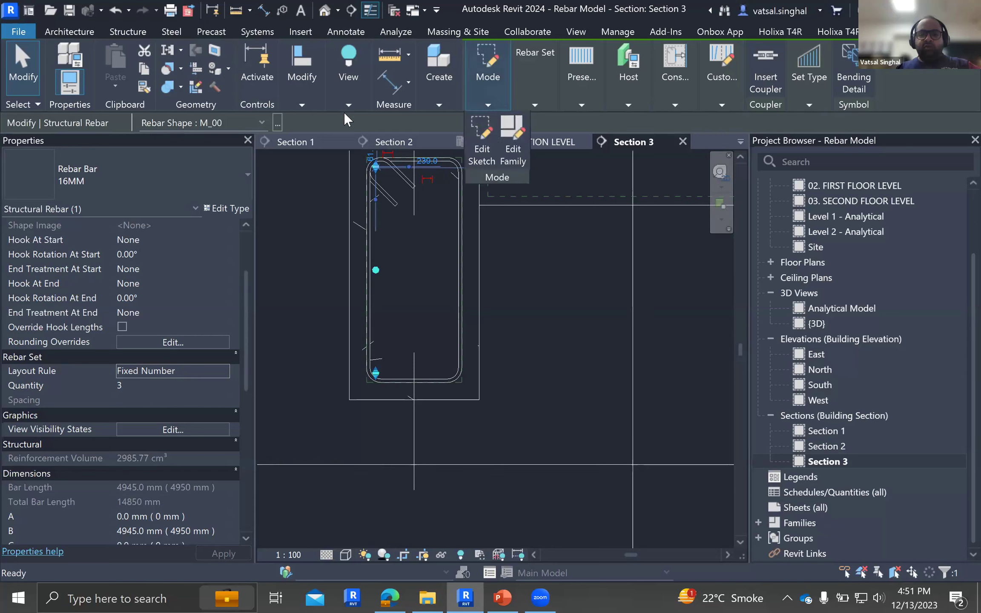
{"action": "left_click", "coordinate": [301, 104]}
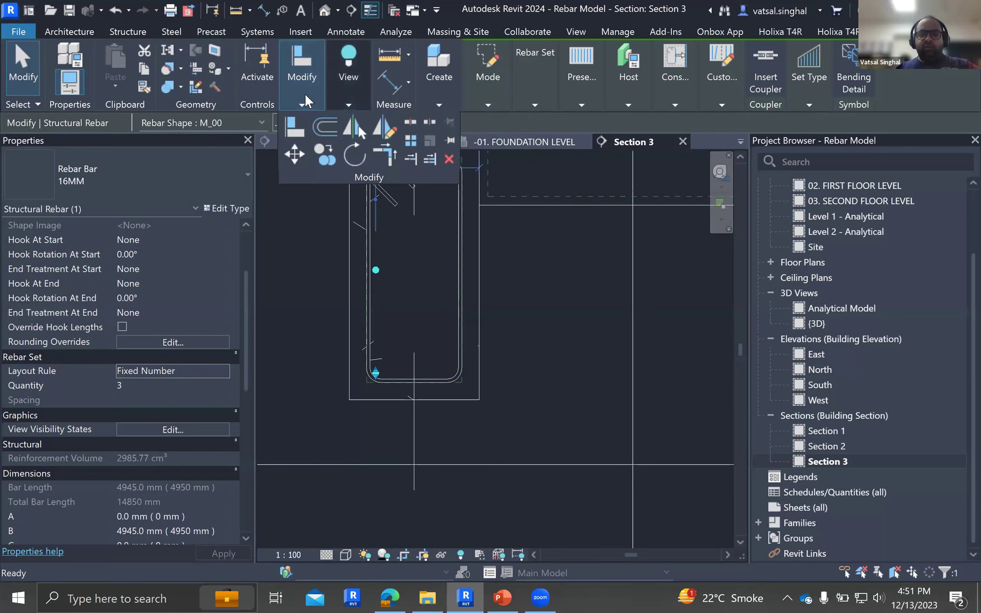
{"action": "left_click", "coordinate": [356, 132]}
{"action": "left_click", "coordinate": [414, 445]}
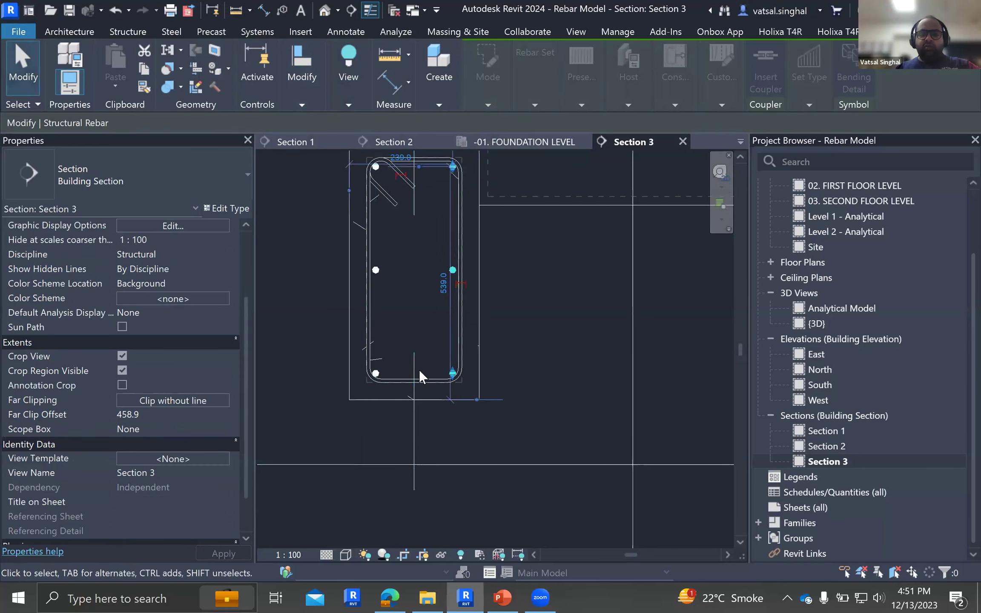
{"action": "left_click", "coordinate": [376, 373]}
{"action": "left_click", "coordinate": [377, 374]}
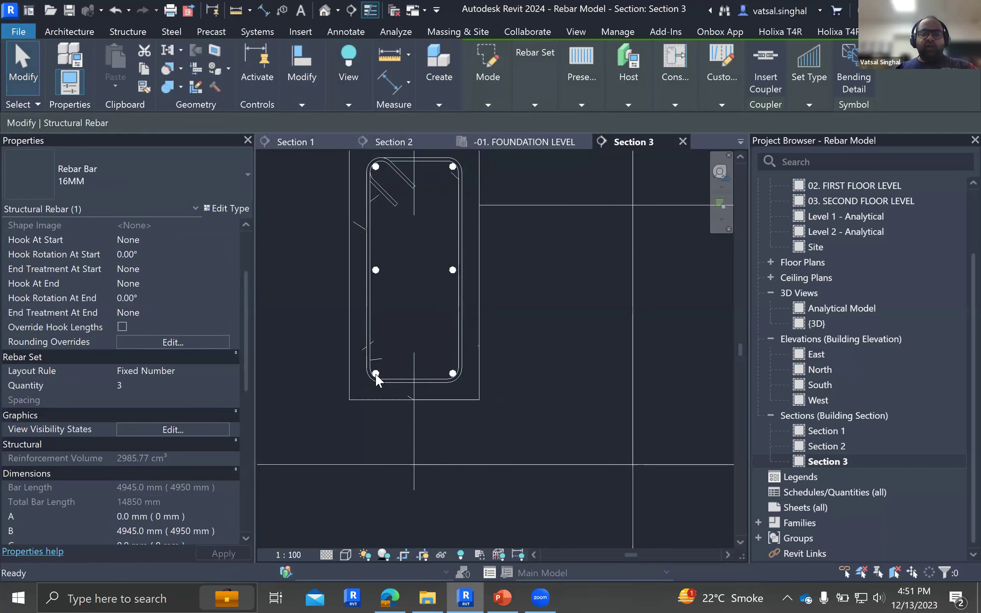
{"action": "left_click", "coordinate": [453, 373], "text": "ctrl"}
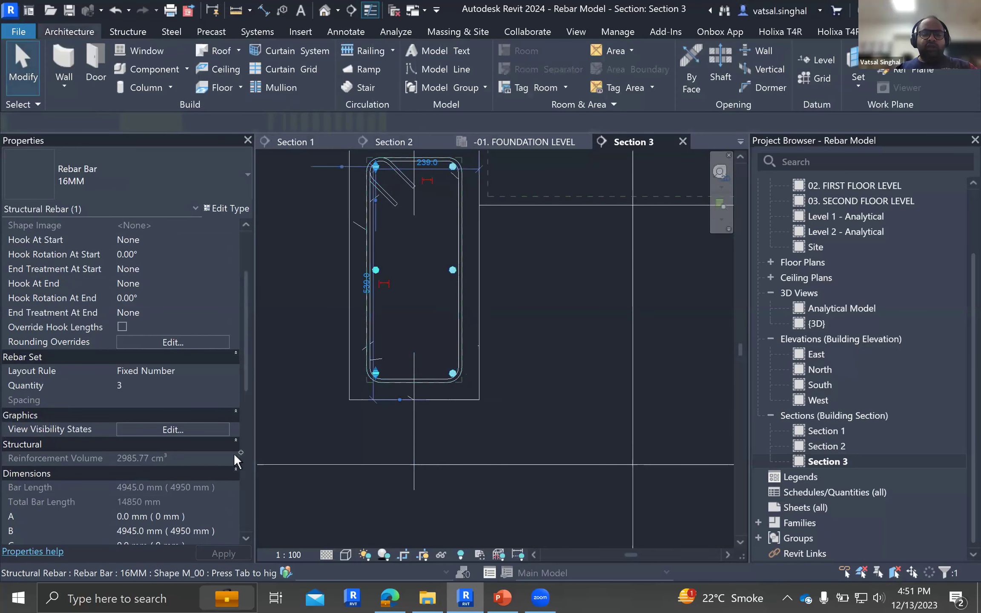
Set the 16MM longitudinal bars to View Unobscured in the {3D} view.
{"action": "left_click", "coordinate": [174, 431]}
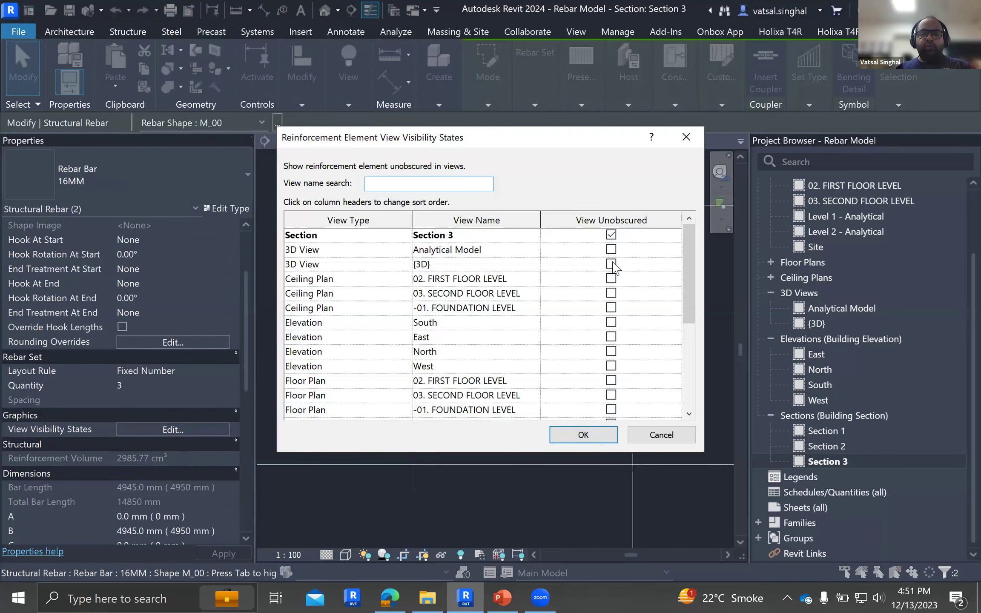
{"action": "left_click", "coordinate": [611, 264]}
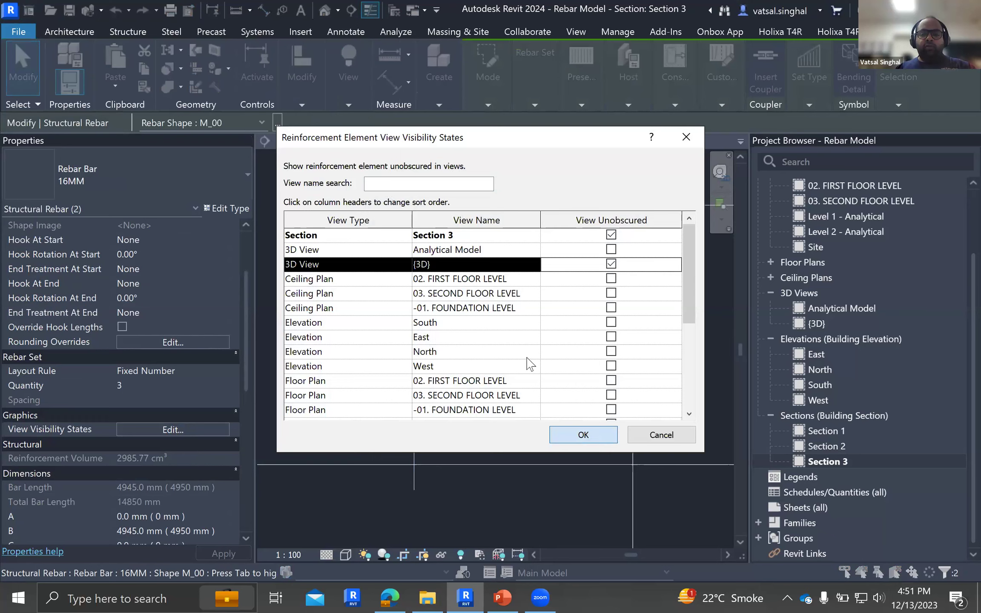
{"action": "key", "text": "Return"}
{"action": "key", "text": "Escape"}
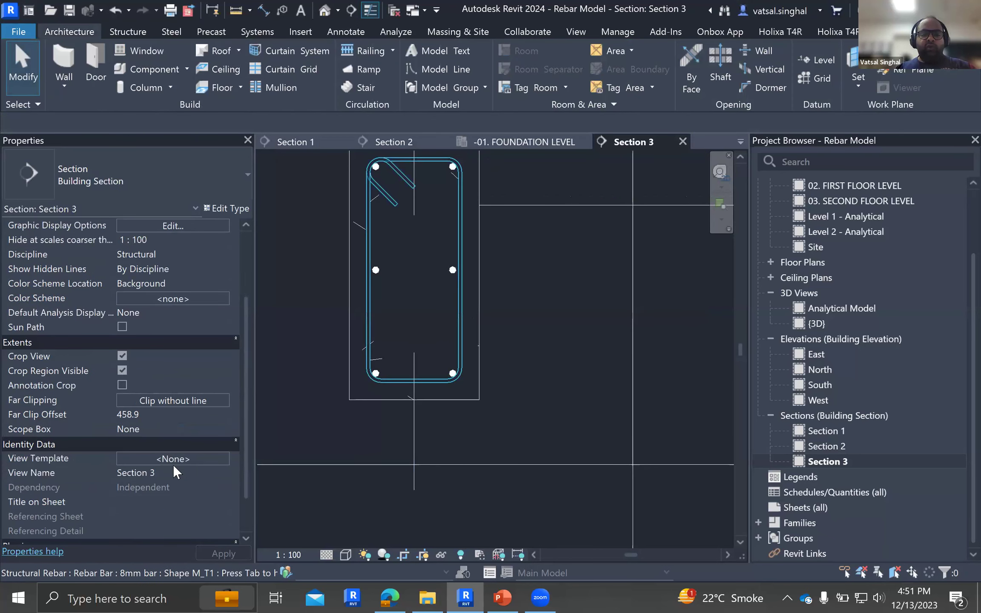
Confirm the 8mm stirrup's visibility settings and open the default {3D} view.
{"action": "key", "text": "ctrl+Left"}
{"action": "left_click", "coordinate": [182, 443]}
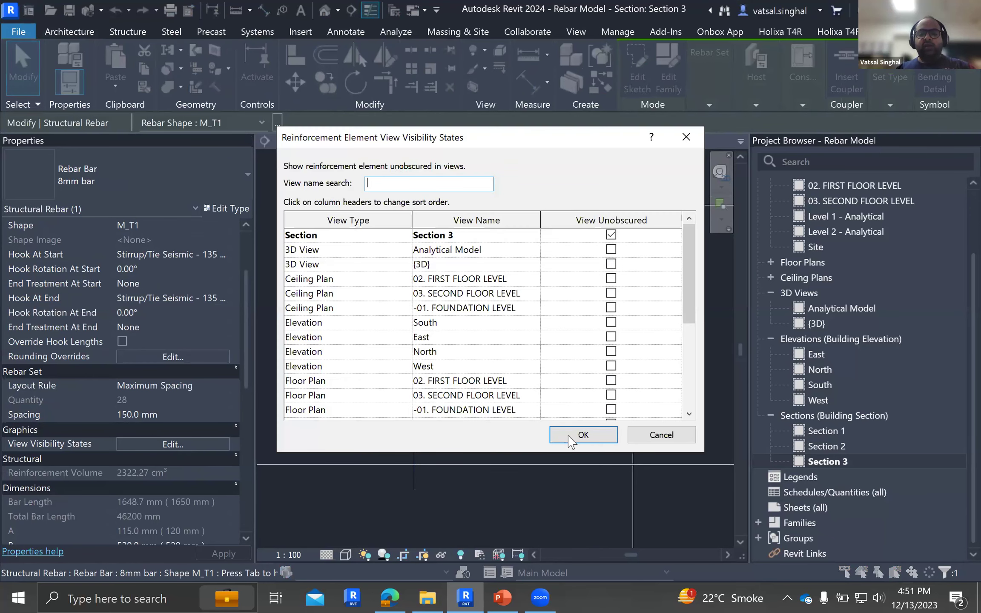
{"action": "left_click", "coordinate": [583, 435]}
{"action": "left_click", "coordinate": [325, 11]}
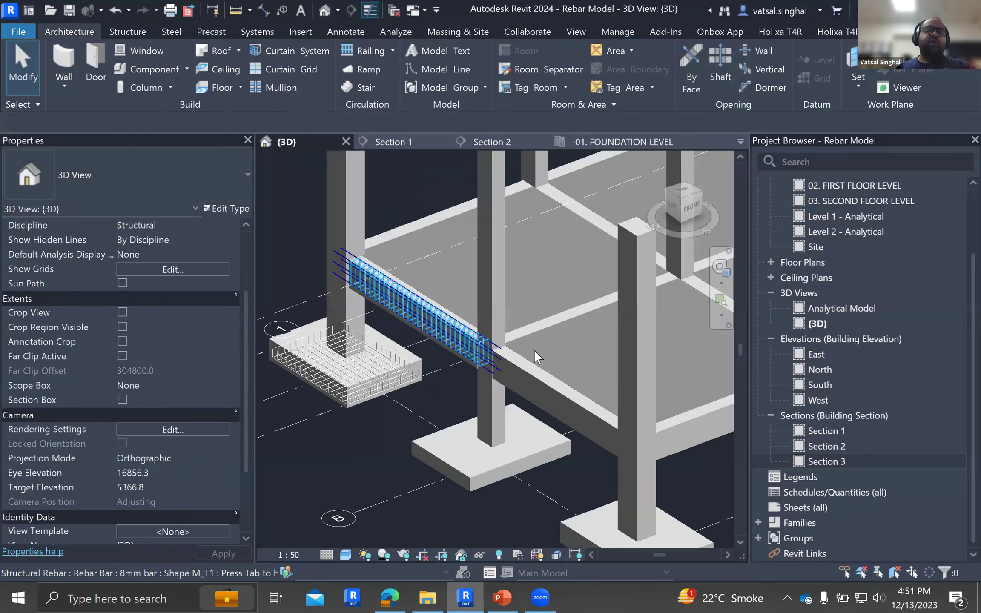
{"action": "scroll", "coordinate": [541, 389], "scroll_direction": "up", "scroll_amount": 5}
{"action": "scroll", "coordinate": [643, 406], "scroll_direction": "down", "scroll_amount": 3}
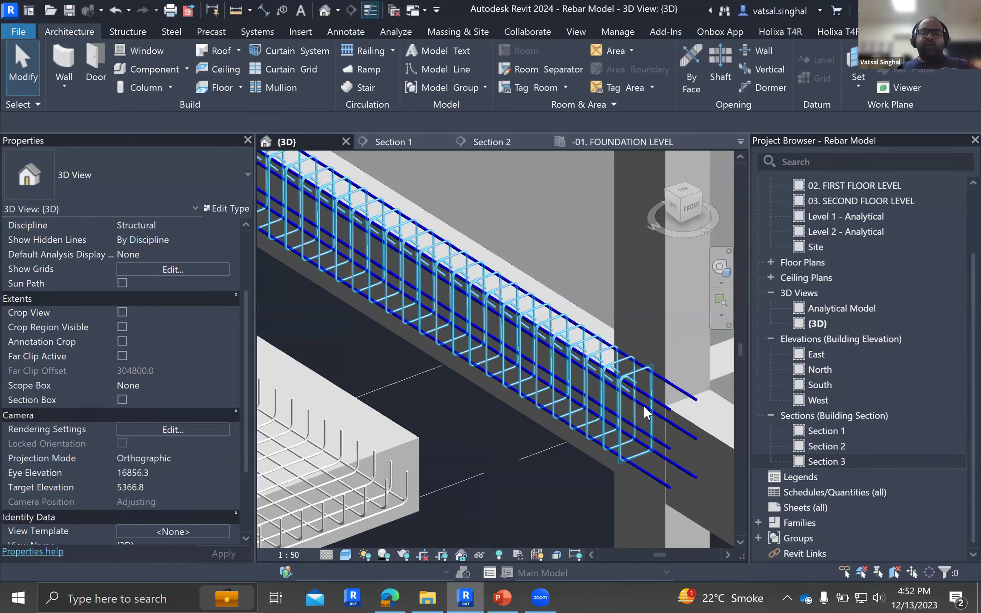
{"action": "scroll", "coordinate": [597, 328], "scroll_direction": "up", "scroll_amount": 3}
{"action": "scroll", "coordinate": [582, 395], "scroll_direction": "up", "scroll_amount": 2}
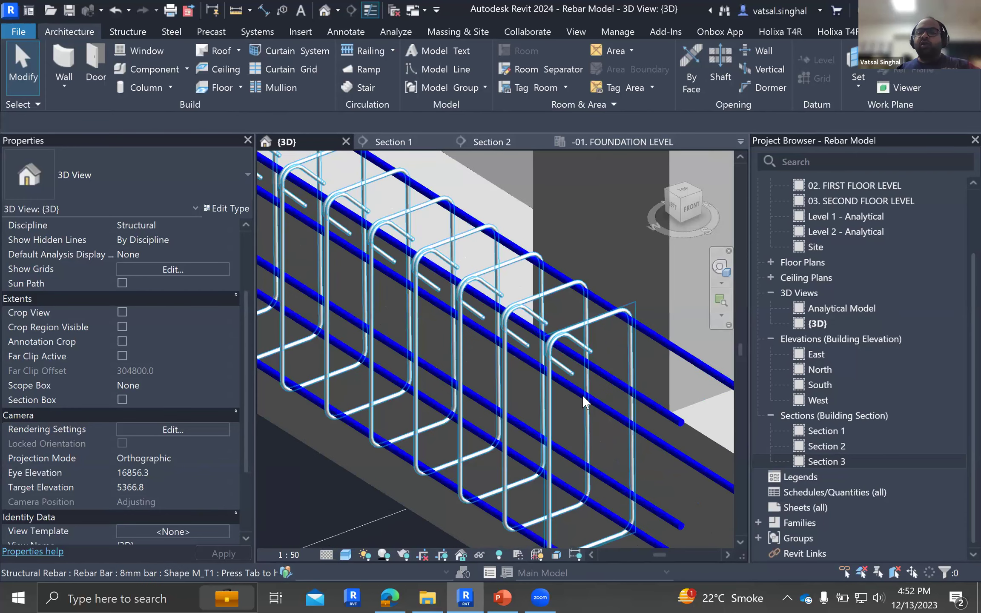
{"action": "scroll", "coordinate": [566, 355], "scroll_direction": "up", "scroll_amount": 1}
{"action": "scroll", "coordinate": [613, 383], "scroll_direction": "down", "scroll_amount": 1}
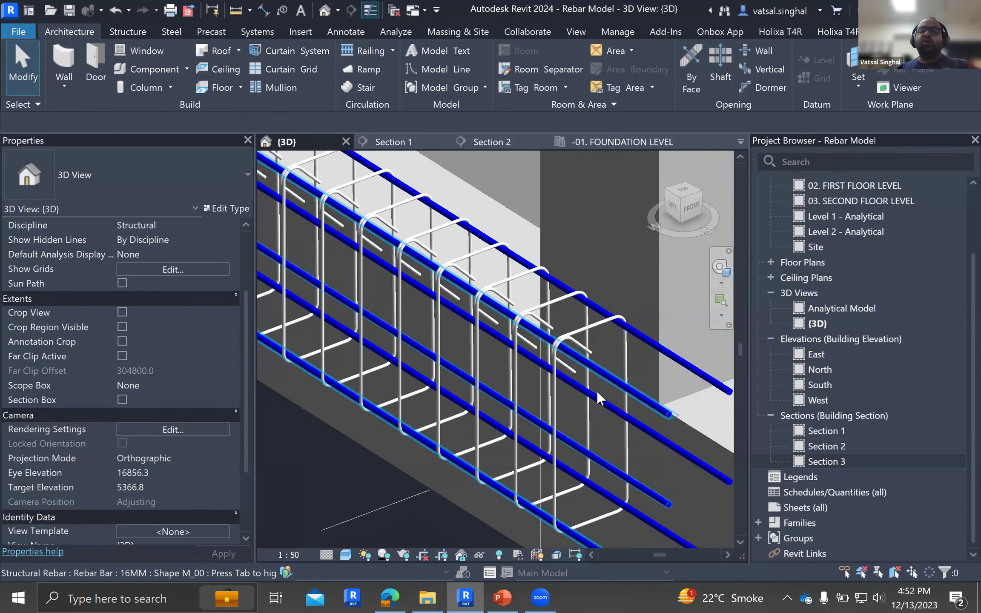
{"action": "scroll", "coordinate": [336, 424], "scroll_direction": "down", "scroll_amount": 1}
{"action": "scroll", "coordinate": [511, 375], "scroll_direction": "down", "scroll_amount": 1}
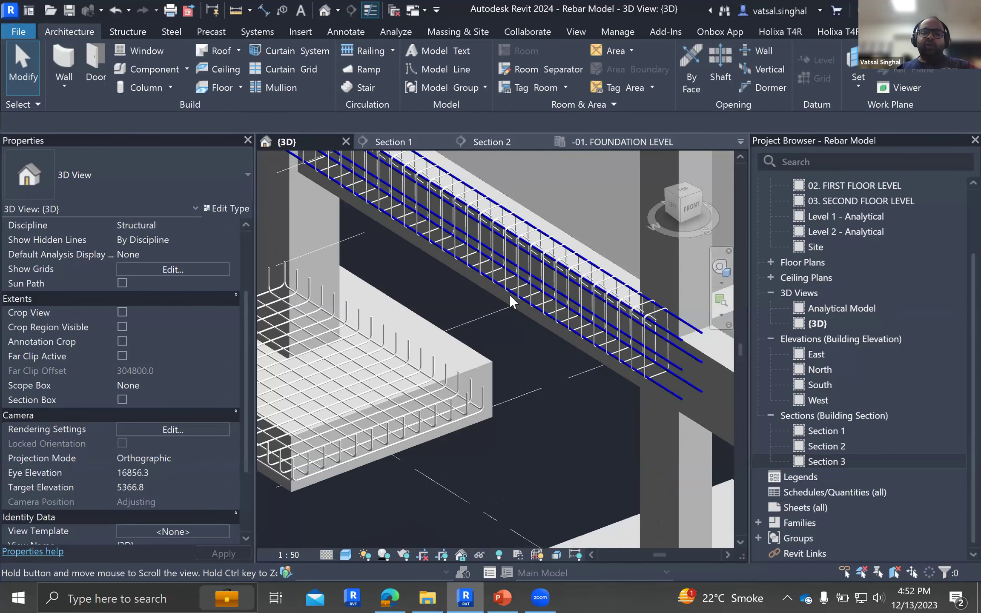
{"action": "scroll", "coordinate": [503, 289], "scroll_direction": "down", "scroll_amount": 1}
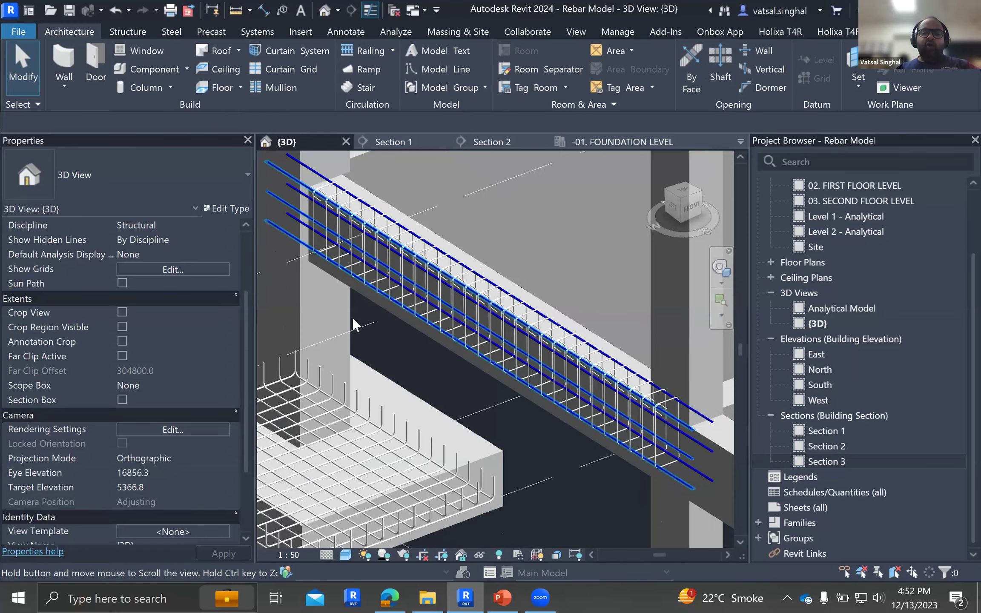
{"action": "scroll", "coordinate": [352, 317], "scroll_direction": "down", "scroll_amount": 3}
{"action": "scroll", "coordinate": [346, 315], "scroll_direction": "up", "scroll_amount": 1}
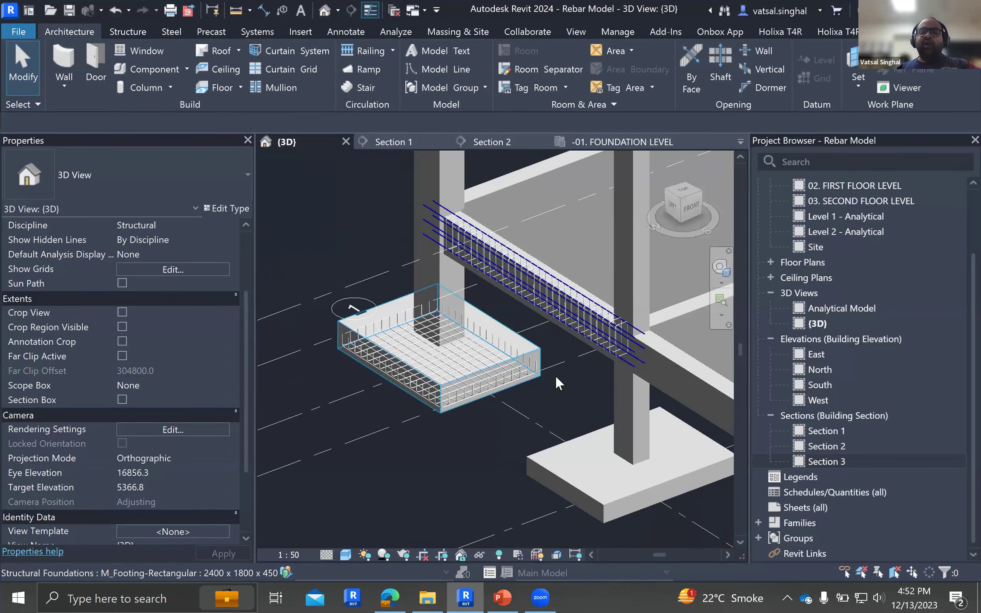
{"action": "scroll", "coordinate": [513, 362], "scroll_direction": "down", "scroll_amount": 1}
{"action": "scroll", "coordinate": [554, 392], "scroll_direction": "down", "scroll_amount": 3}
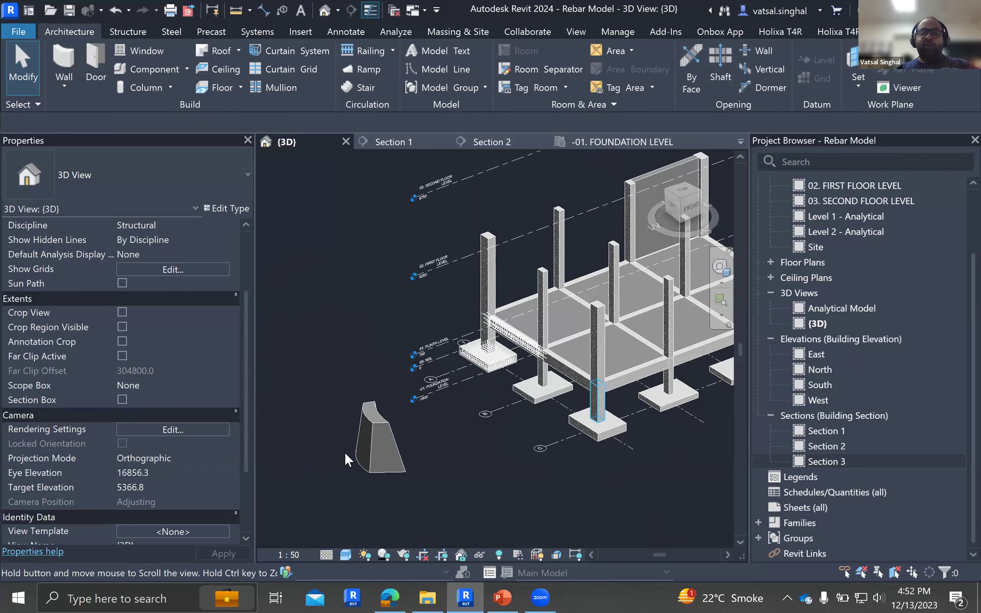
{"action": "scroll", "coordinate": [439, 397], "scroll_direction": "up", "scroll_amount": 1}
{"action": "scroll", "coordinate": [356, 275], "scroll_direction": "up", "scroll_amount": 3}
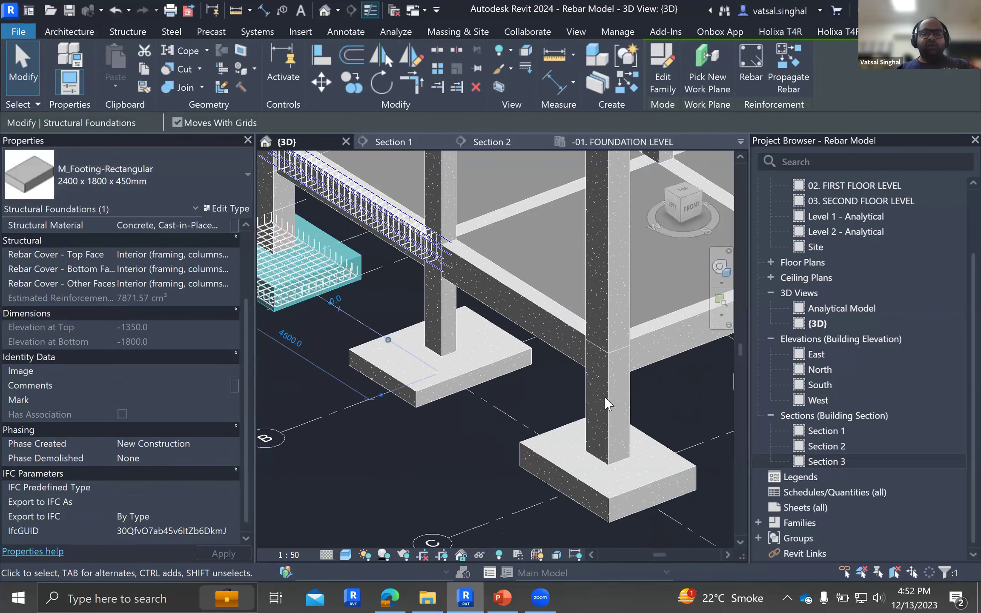
Change the lower-right footing's type to 1800 x 1200 x 450mm.
{"action": "left_click", "coordinate": [613, 475]}
{"action": "scroll", "coordinate": [488, 363], "scroll_direction": "down", "scroll_amount": 3}
{"action": "middle_click_drag", "start_coordinate": [612, 357], "coordinate": [351, 232], "text": "shift"}
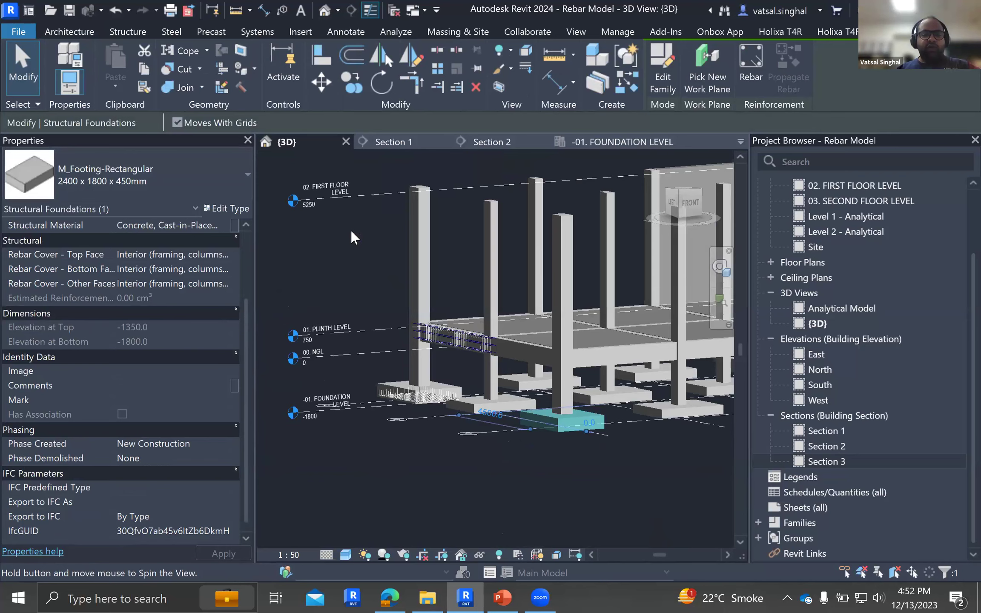
{"action": "left_click", "coordinate": [142, 168]}
{"action": "left_click", "coordinate": [128, 244]}
{"action": "left_click", "coordinate": [580, 467]}
{"action": "middle_click_drag", "start_coordinate": [583, 442], "coordinate": [612, 502], "text": "shift"}
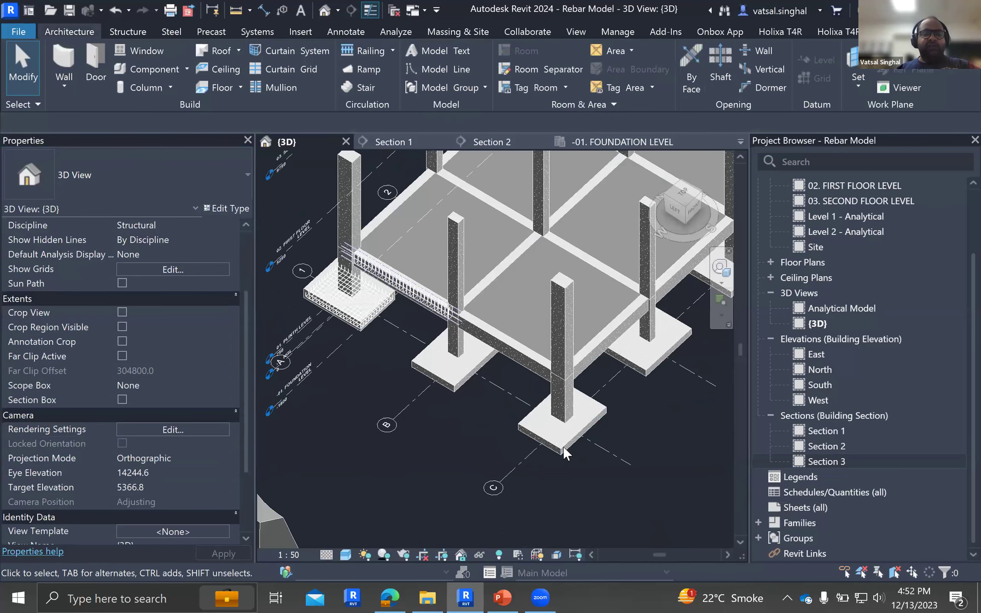
Select both rebar sets of the lower-right footing.
{"action": "left_click", "coordinate": [515, 451]}
{"action": "middle_click_drag", "start_coordinate": [516, 451], "coordinate": [447, 390], "text": "shift"}
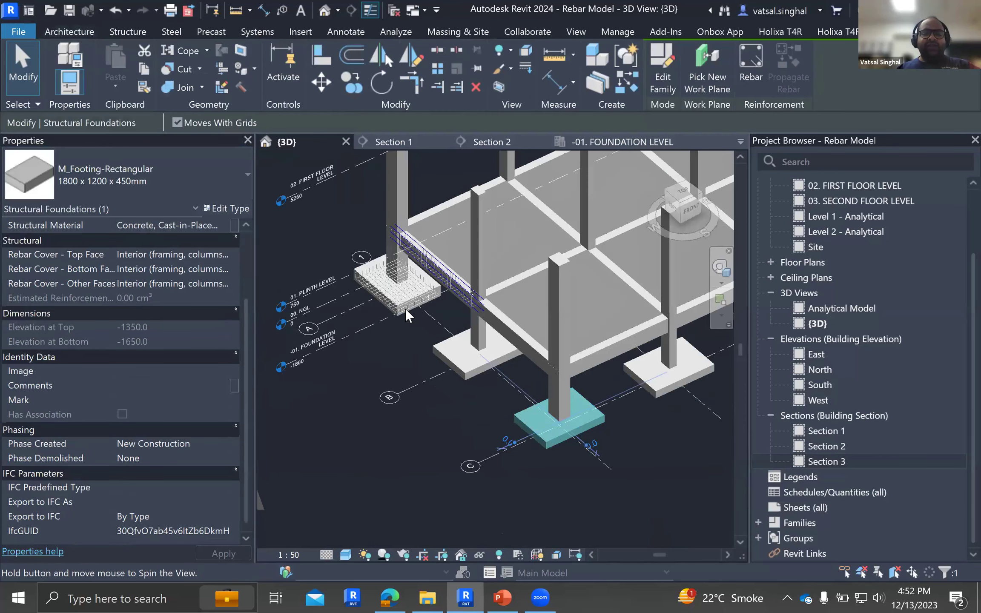
{"action": "scroll", "coordinate": [404, 309], "scroll_direction": "up", "scroll_amount": 4}
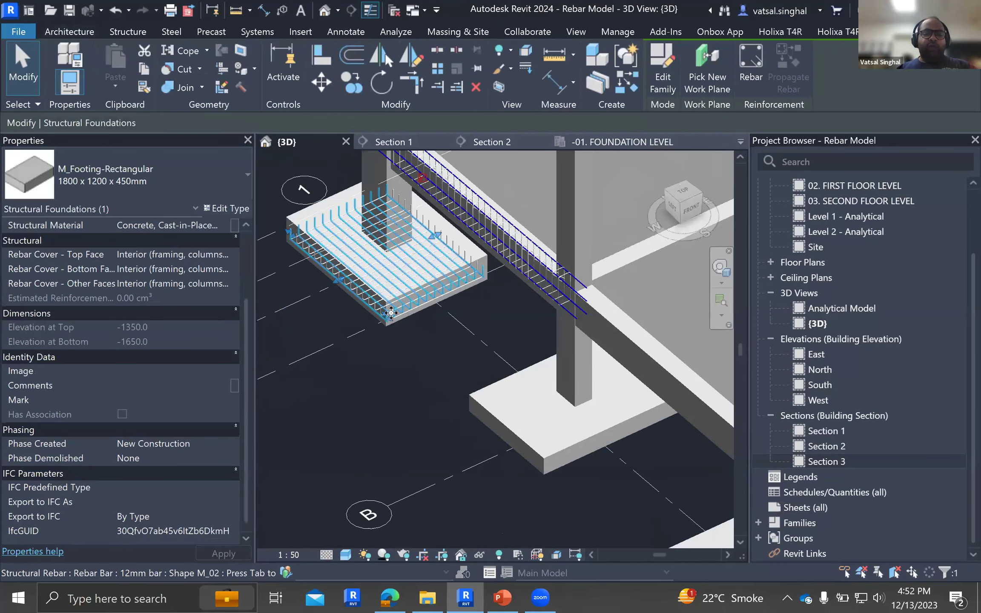
{"action": "scroll", "coordinate": [353, 305], "scroll_direction": "up", "scroll_amount": 5}
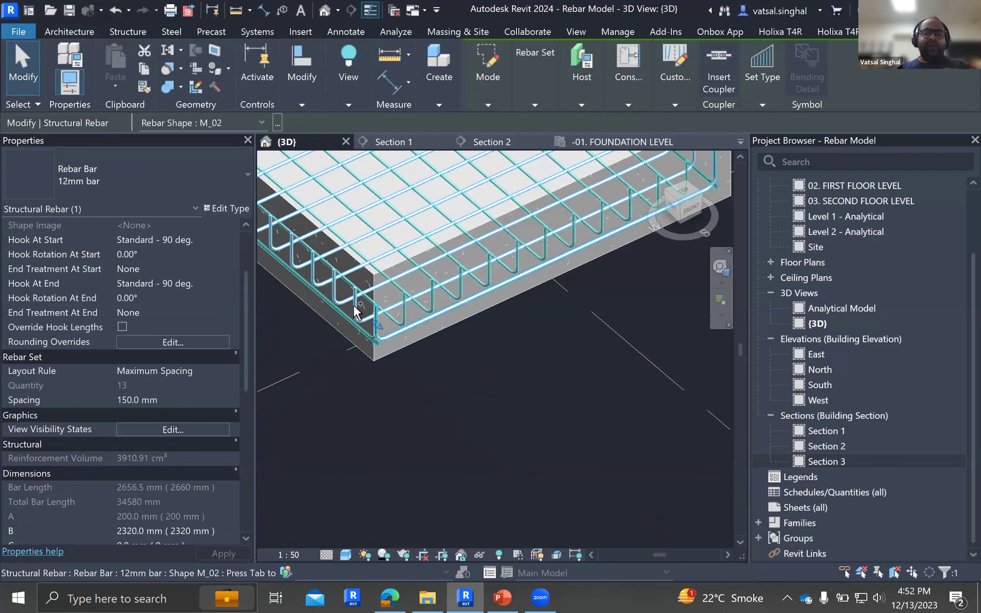
{"action": "left_click", "coordinate": [491, 270], "text": "ctrl"}
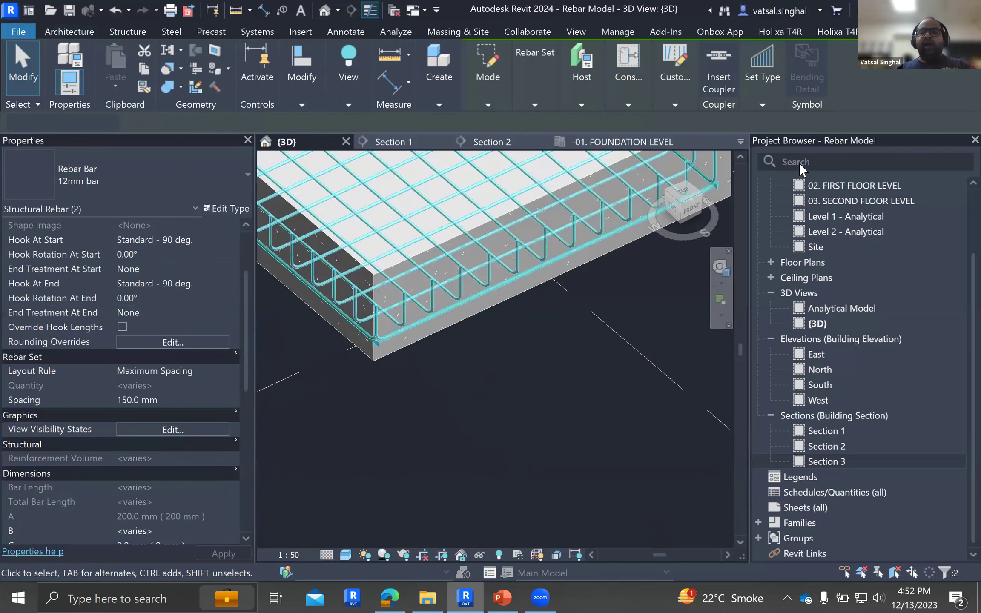
{"action": "middle_click_drag", "start_coordinate": [456, 281], "coordinate": [447, 342]}
{"action": "scroll", "coordinate": [447, 342], "scroll_direction": "down", "scroll_amount": 3}
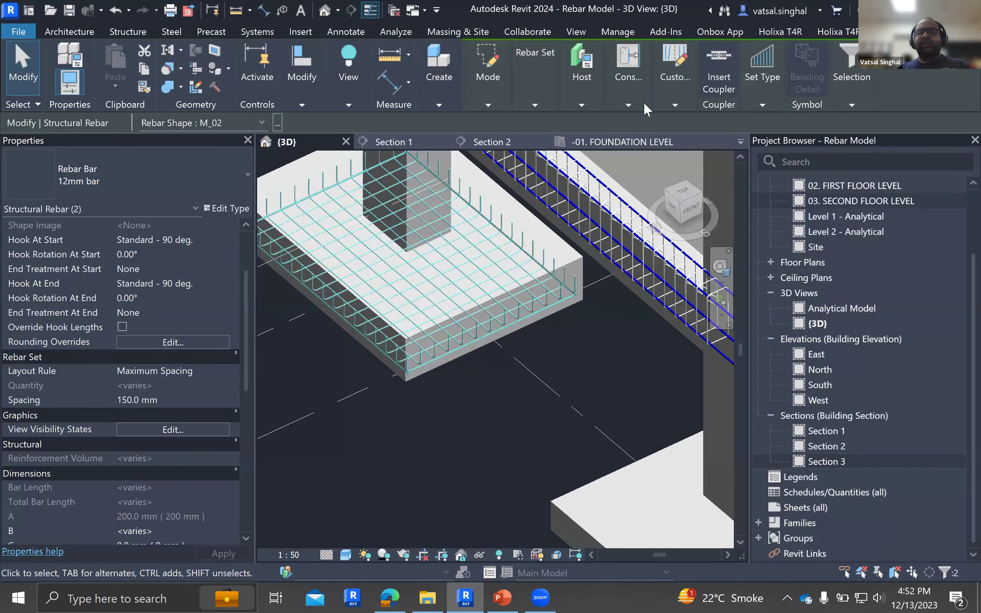
Propagate the footing rebar, picking the second and third footings as destinations.
{"action": "left_click", "coordinate": [644, 102]}
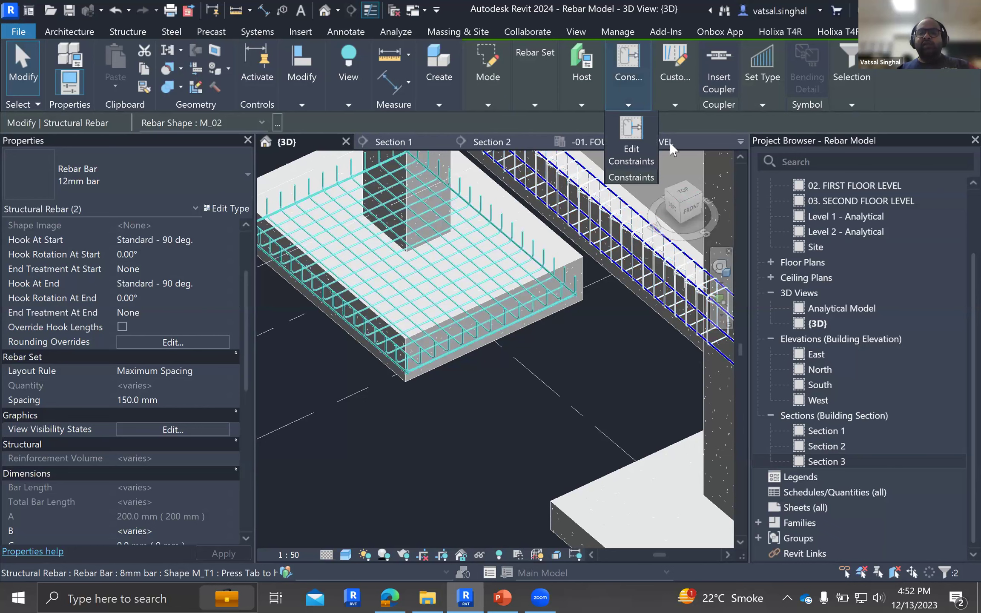
{"action": "left_click", "coordinate": [591, 102]}
{"action": "left_click", "coordinate": [653, 141]}
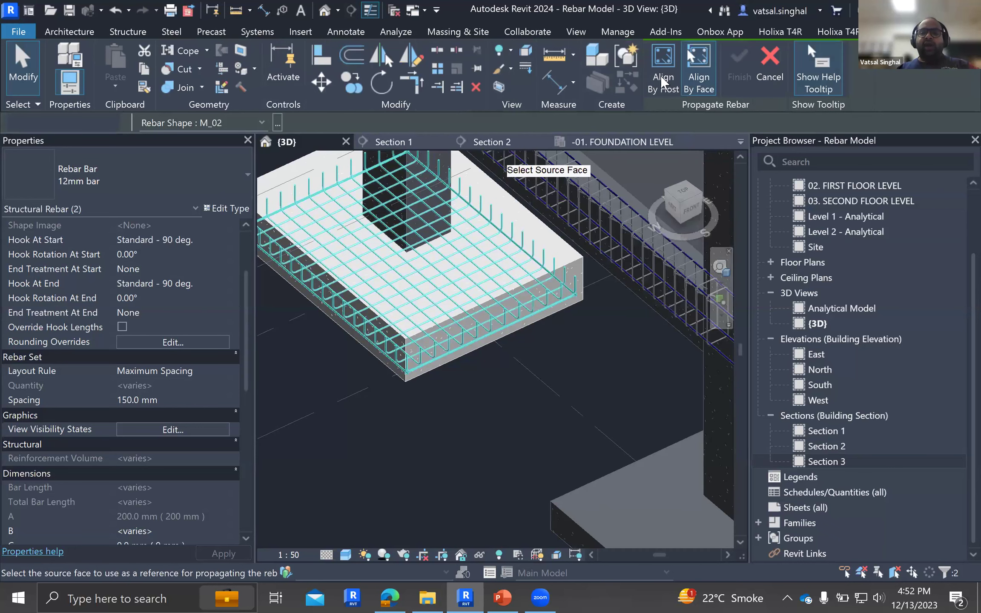
{"action": "scroll", "coordinate": [394, 264], "scroll_direction": "down", "scroll_amount": 5}
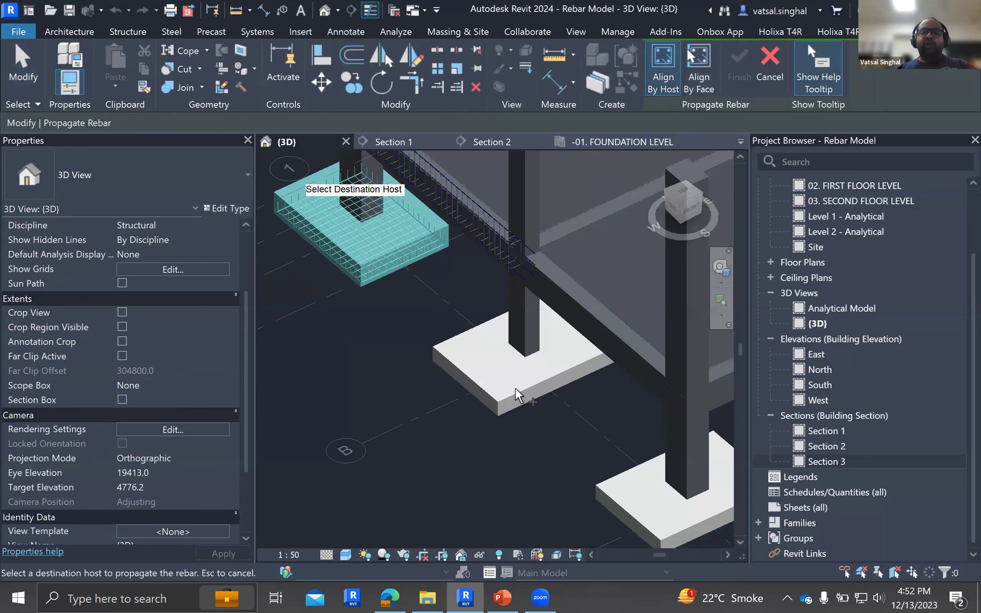
{"action": "scroll", "coordinate": [373, 312], "scroll_direction": "down", "scroll_amount": 1}
{"action": "left_click", "coordinate": [479, 372]}
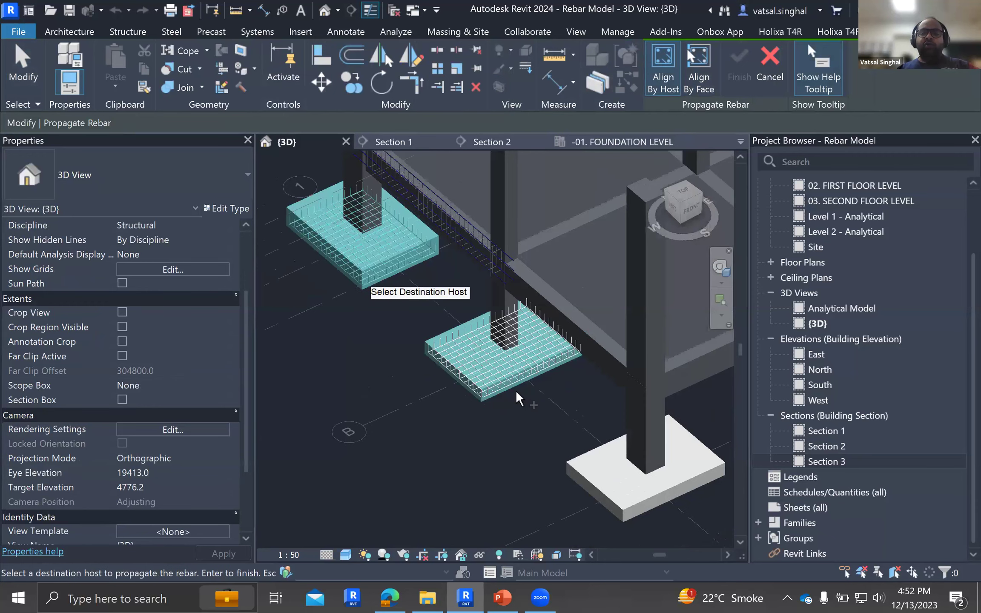
{"action": "scroll", "coordinate": [521, 401], "scroll_direction": "down", "scroll_amount": 3}
{"action": "left_click", "coordinate": [503, 390]}
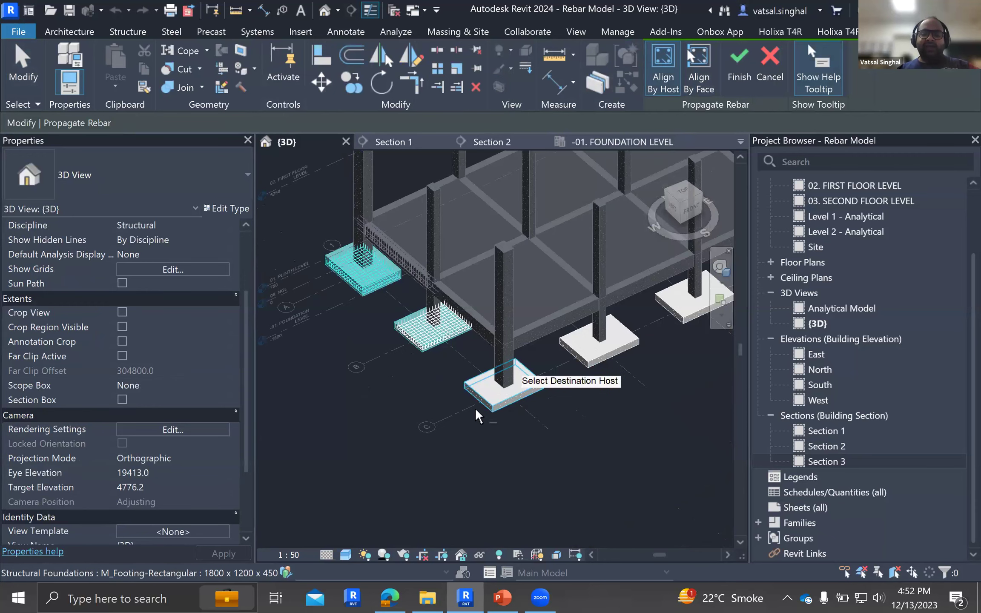
{"action": "scroll", "coordinate": [503, 390], "scroll_direction": "up", "scroll_amount": 4}
{"action": "scroll", "coordinate": [450, 263], "scroll_direction": "down", "scroll_amount": 3}
Add a rear footing as another destination for the footing rebar.
{"action": "scroll", "coordinate": [341, 203], "scroll_direction": "up", "scroll_amount": 3}
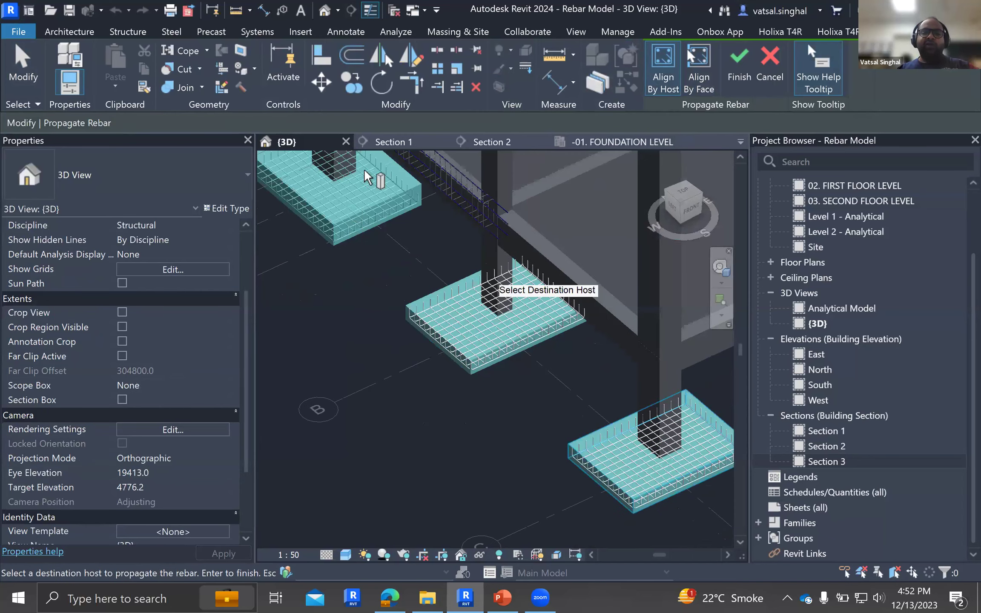
{"action": "scroll", "coordinate": [386, 219], "scroll_direction": "up", "scroll_amount": 1}
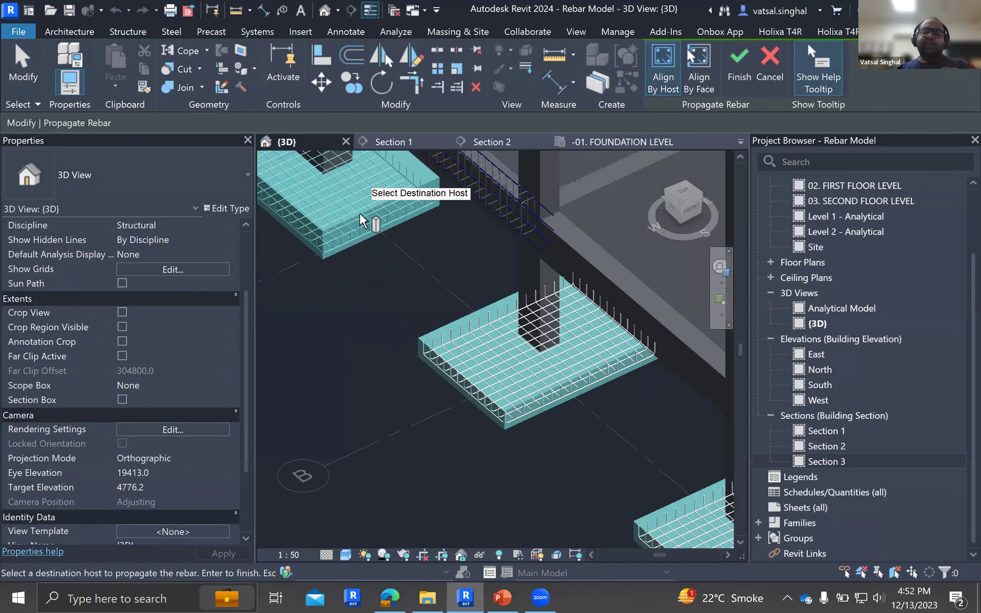
{"action": "scroll", "coordinate": [345, 272], "scroll_direction": "down", "scroll_amount": 3}
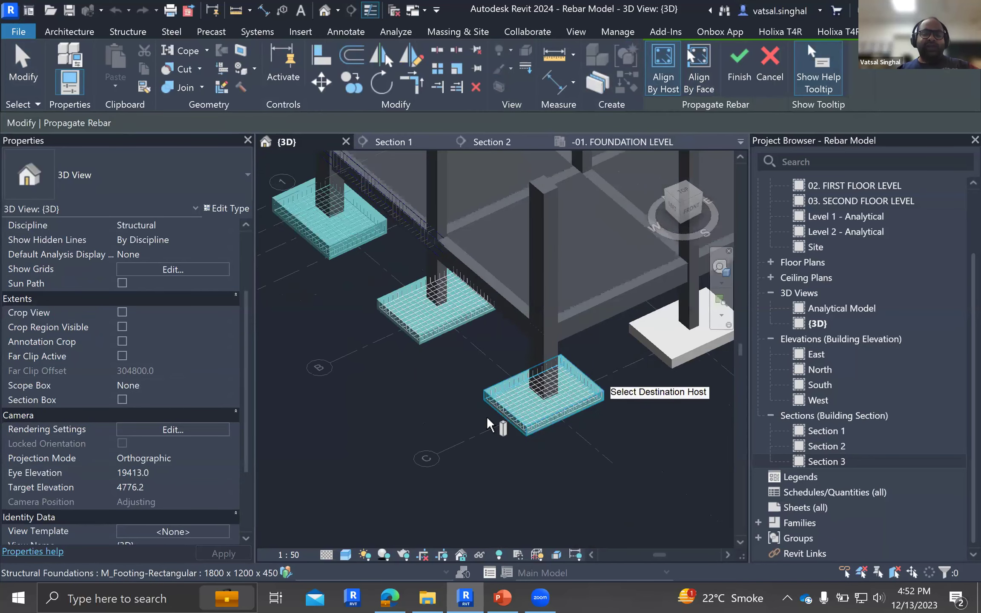
{"action": "scroll", "coordinate": [516, 435], "scroll_direction": "up", "scroll_amount": 3}
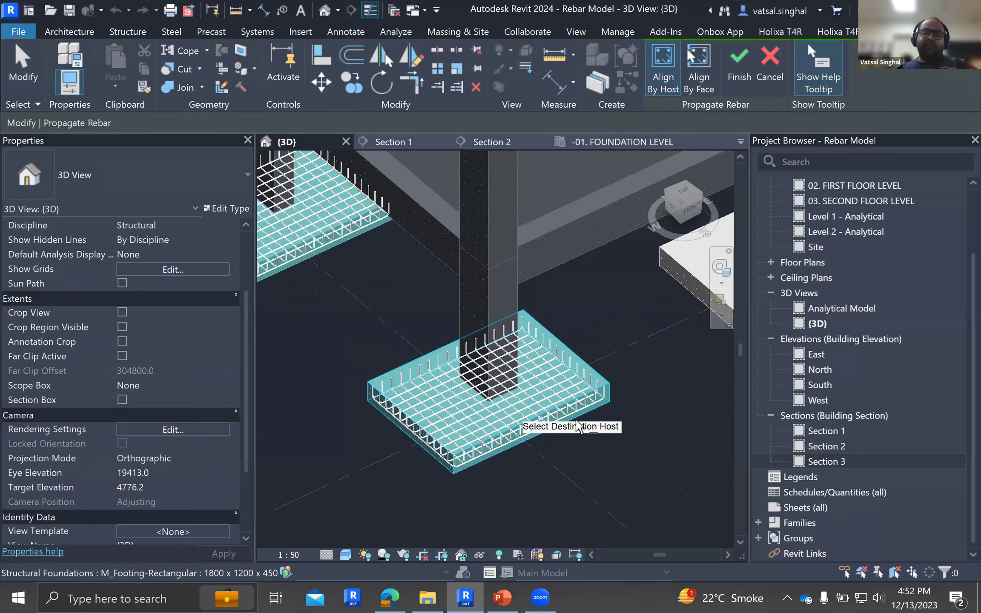
{"action": "middle_click_drag", "start_coordinate": [523, 385], "coordinate": [361, 418]}
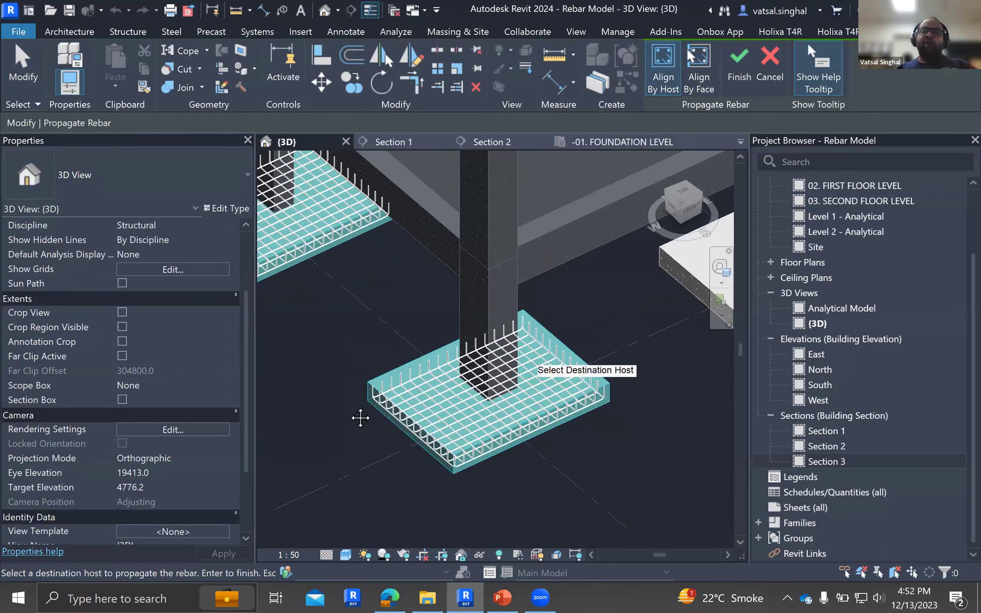
{"action": "scroll", "coordinate": [361, 418], "scroll_direction": "down", "scroll_amount": 1}
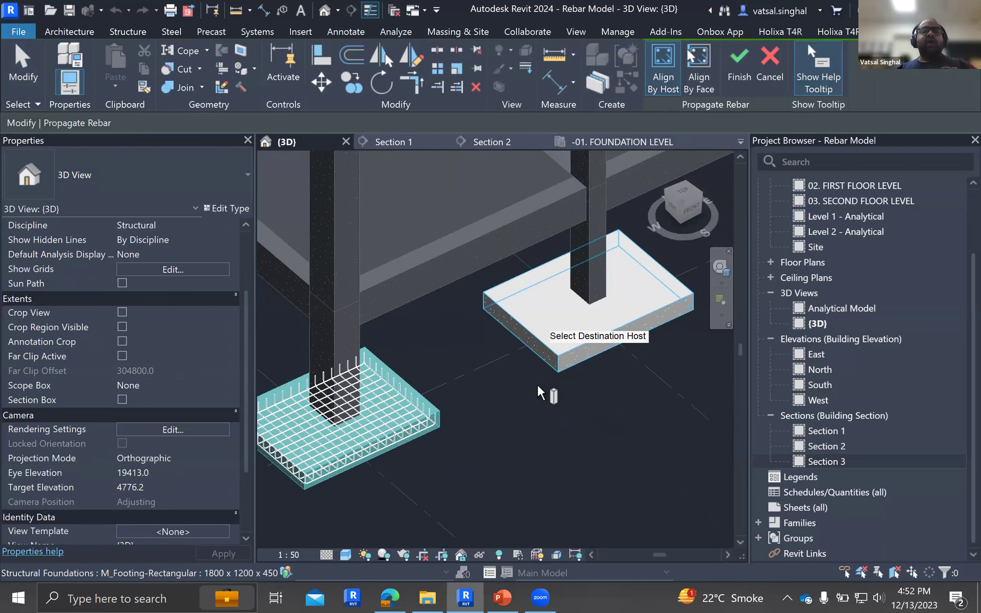
{"action": "scroll", "coordinate": [530, 347], "scroll_direction": "down", "scroll_amount": 4}
{"action": "middle_click_drag", "start_coordinate": [511, 354], "coordinate": [505, 350], "text": "shift"}
{"action": "left_click", "coordinate": [491, 335]}
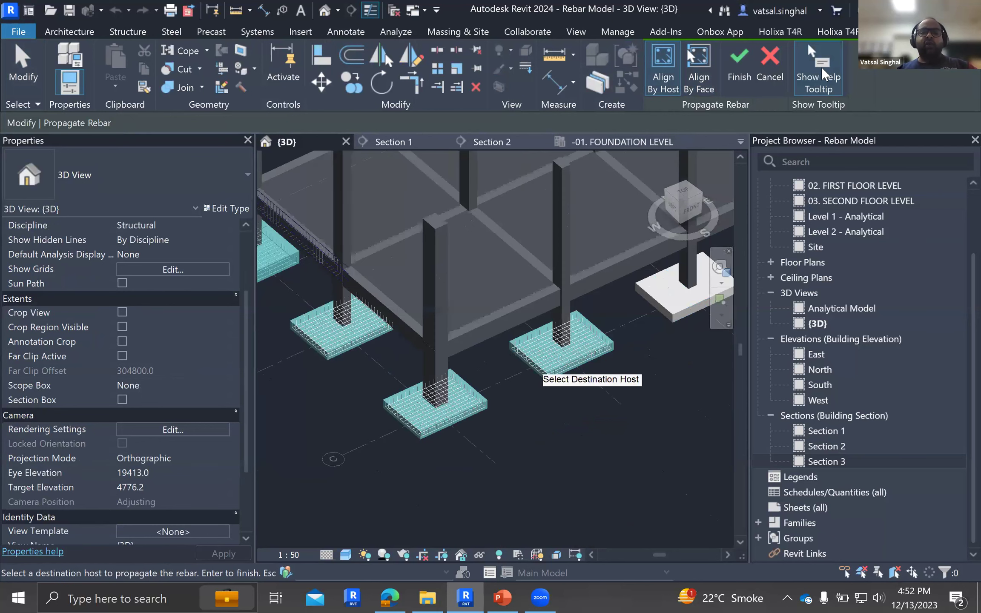
Finish the footing rebar propagation and bring the plinth beam rebar into view.
{"action": "left_click", "coordinate": [436, 409]}
{"action": "key", "text": "Return"}
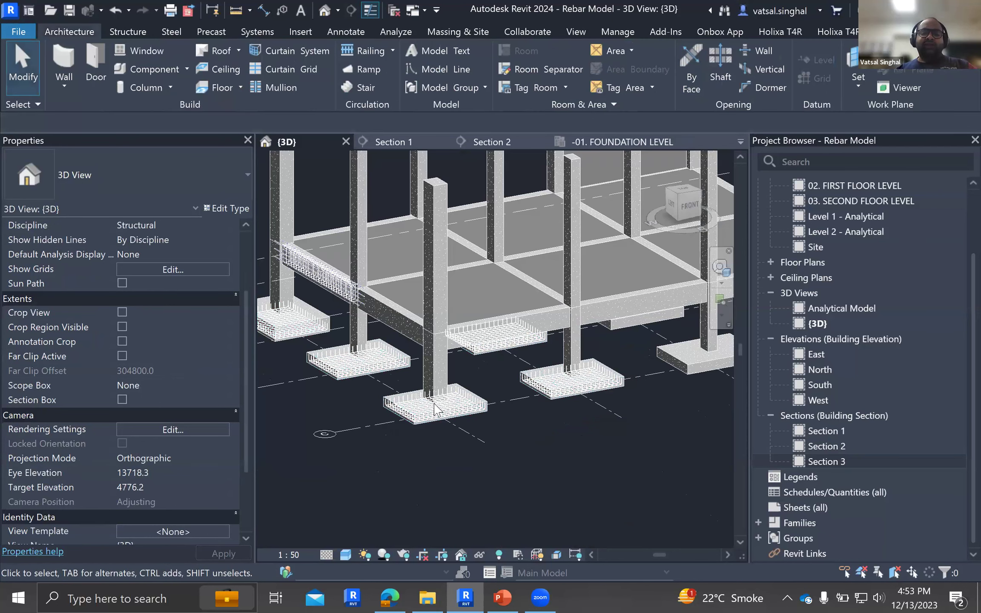
{"action": "scroll", "coordinate": [404, 383], "scroll_direction": "up", "scroll_amount": 5}
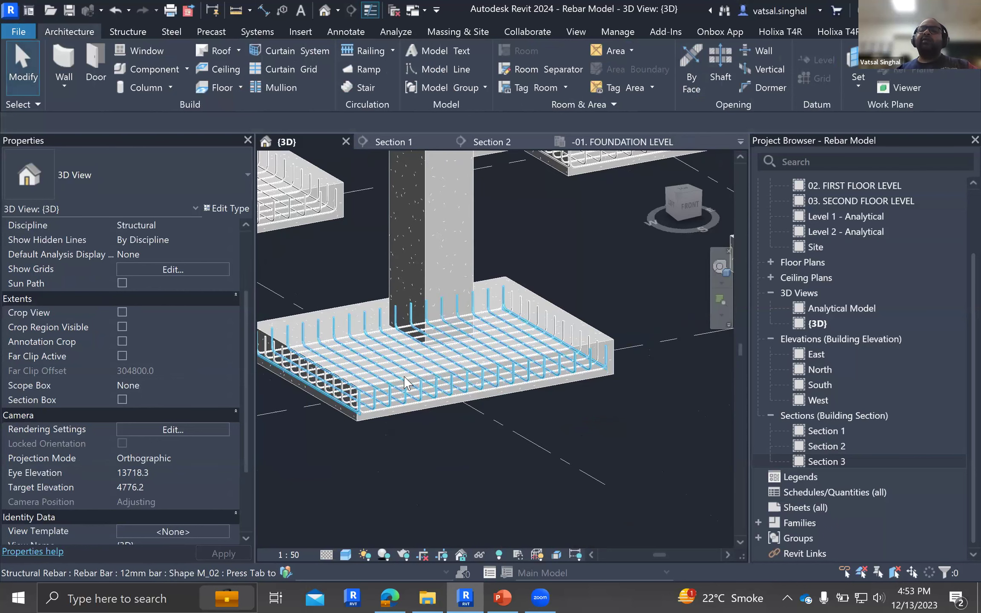
{"action": "left_click", "coordinate": [406, 384]}
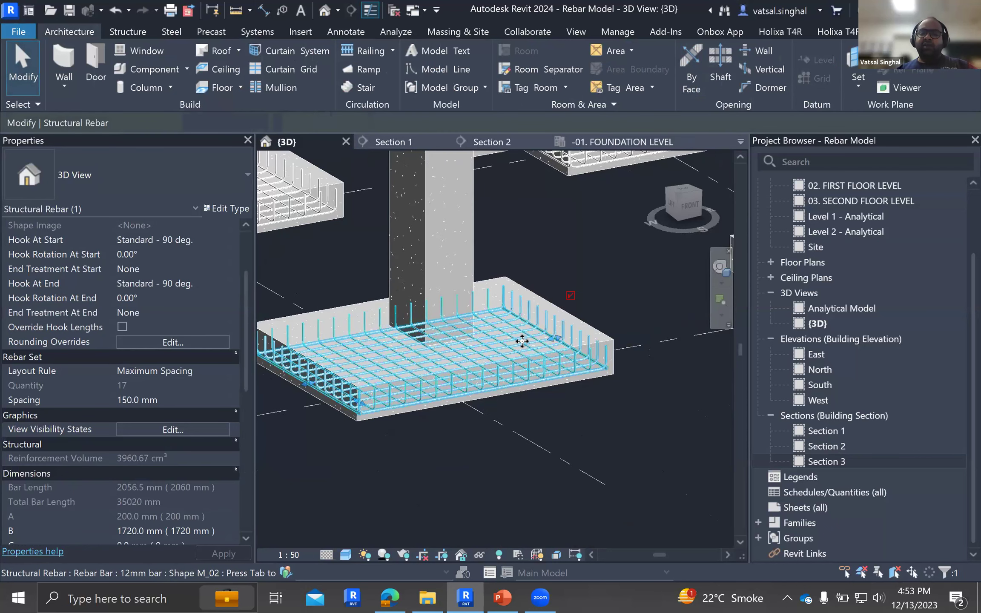
{"action": "scroll", "coordinate": [522, 341], "scroll_direction": "down", "scroll_amount": 3}
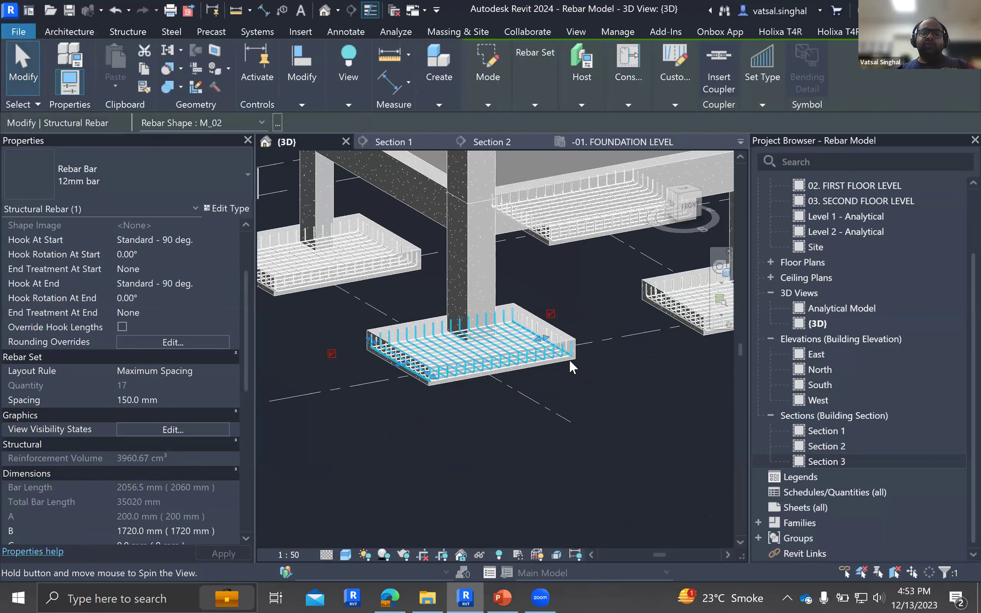
{"action": "middle_click_drag", "start_coordinate": [569, 359], "coordinate": [524, 379], "text": "shift"}
{"action": "scroll", "coordinate": [525, 379], "scroll_direction": "down", "scroll_amount": 2}
{"action": "middle_click_drag", "start_coordinate": [331, 199], "coordinate": [601, 377]}
Select the beam rebar and filter the selection down to Structural Rebar only.
{"action": "left_click", "coordinate": [431, 332]}
{"action": "scroll", "coordinate": [468, 294], "scroll_direction": "up", "scroll_amount": 5}
{"action": "scroll", "coordinate": [558, 419], "scroll_direction": "down", "scroll_amount": 5}
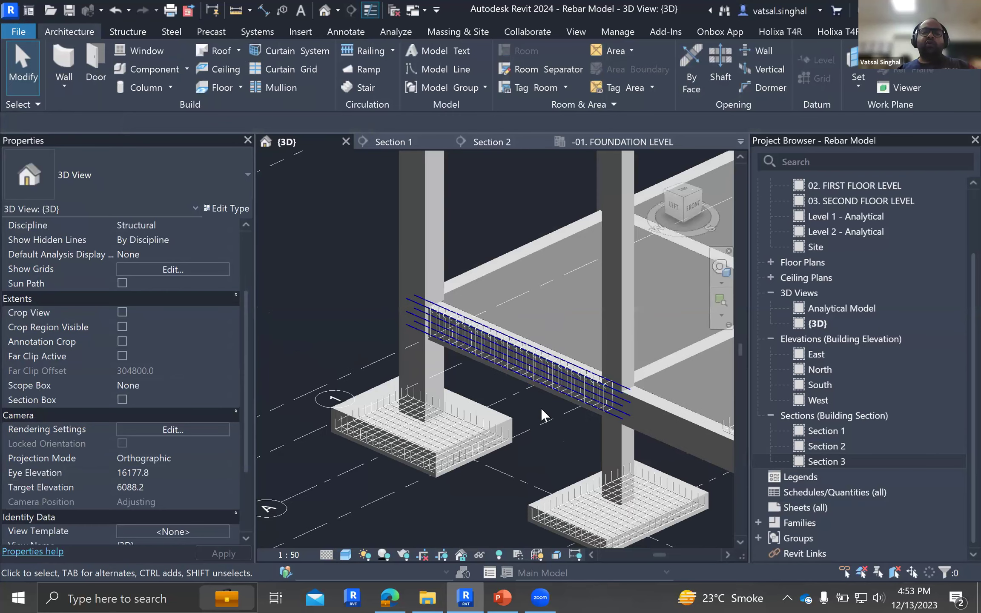
{"action": "scroll", "coordinate": [541, 408], "scroll_direction": "up", "scroll_amount": 2}
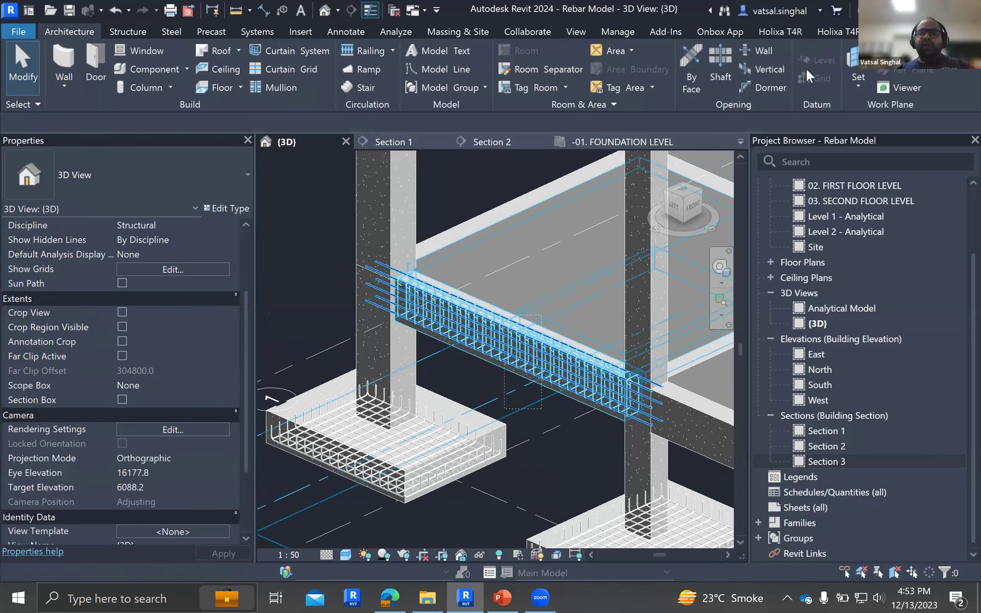
{"action": "key", "text": "ctrl+Left"}
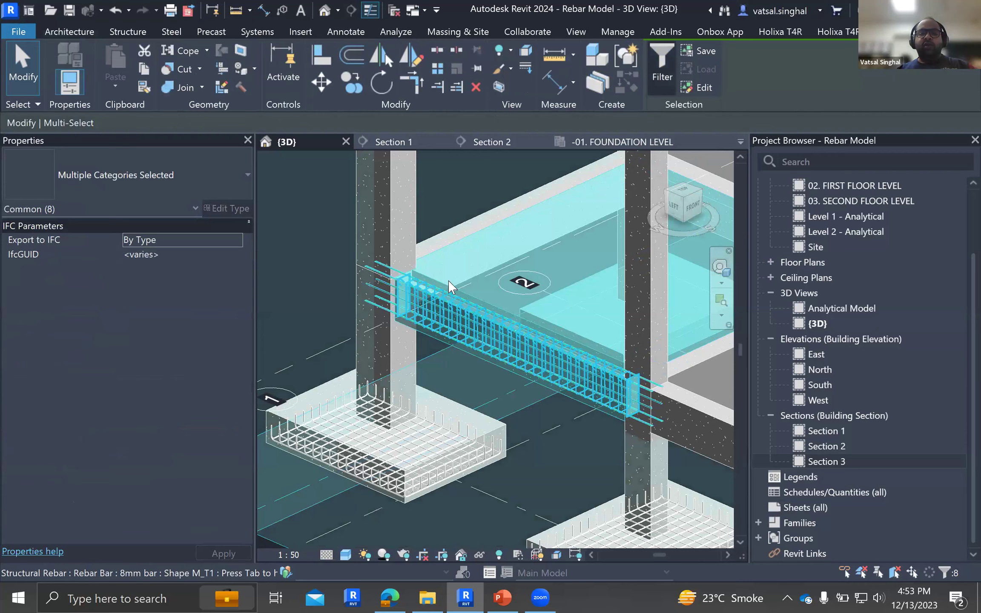
{"action": "left_click", "coordinate": [663, 64]}
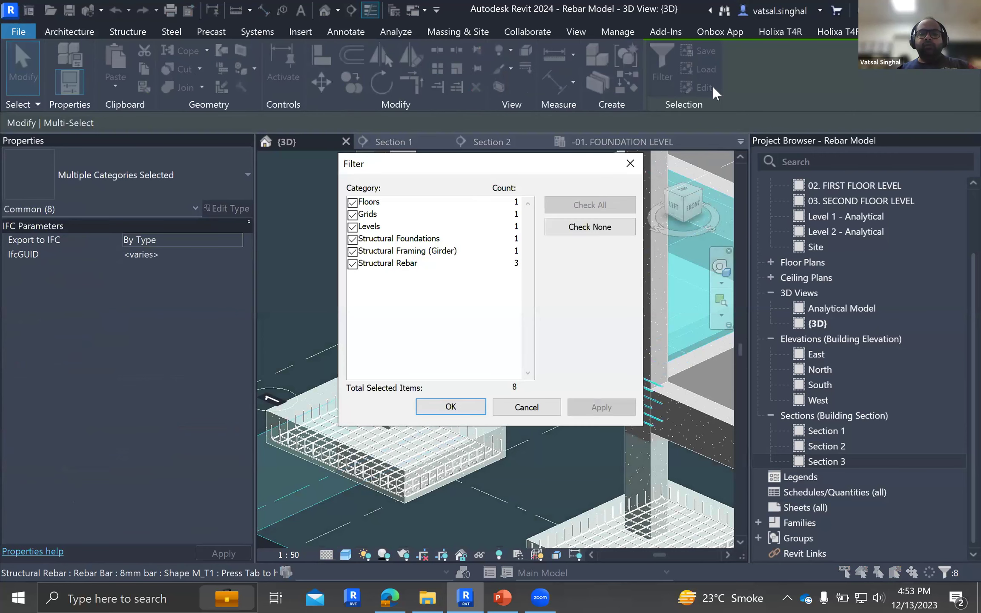
{"action": "key", "text": "Return"}
{"action": "left_click", "coordinate": [566, 224]}
{"action": "left_click", "coordinate": [483, 410]}
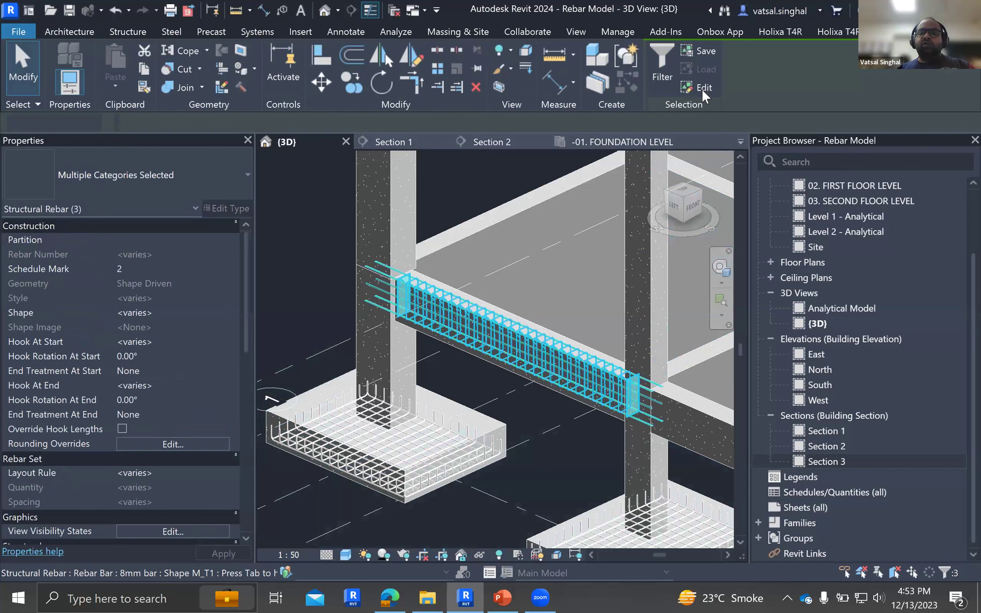
Propagate the beam rebar from its face onto the adjoining plinth beam.
{"action": "mouse_move", "coordinate": [577, 93]}
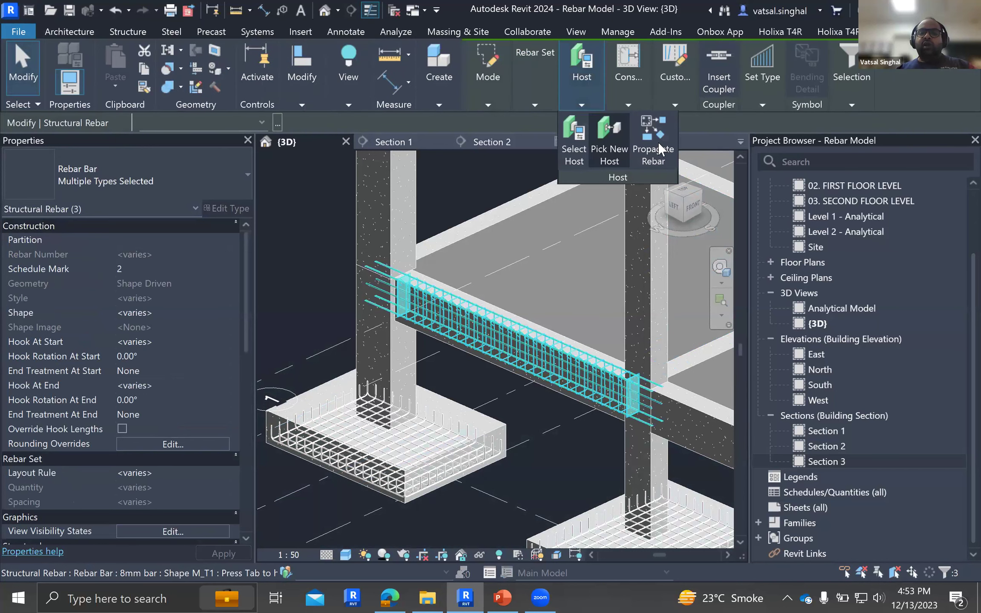
{"action": "left_click", "coordinate": [659, 144]}
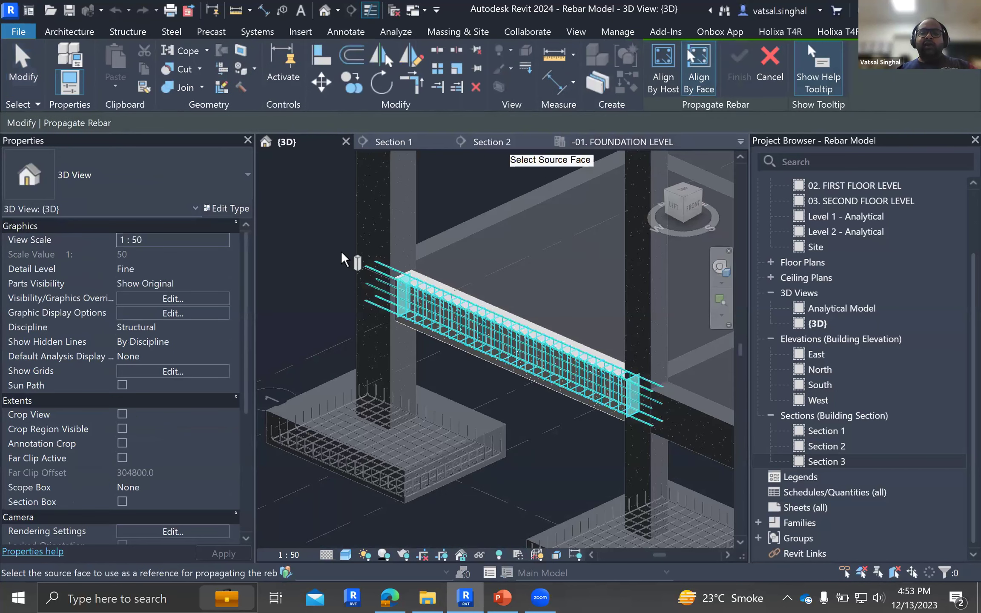
{"action": "left_click", "coordinate": [345, 261]}
{"action": "scroll", "coordinate": [498, 281], "scroll_direction": "down", "scroll_amount": 5}
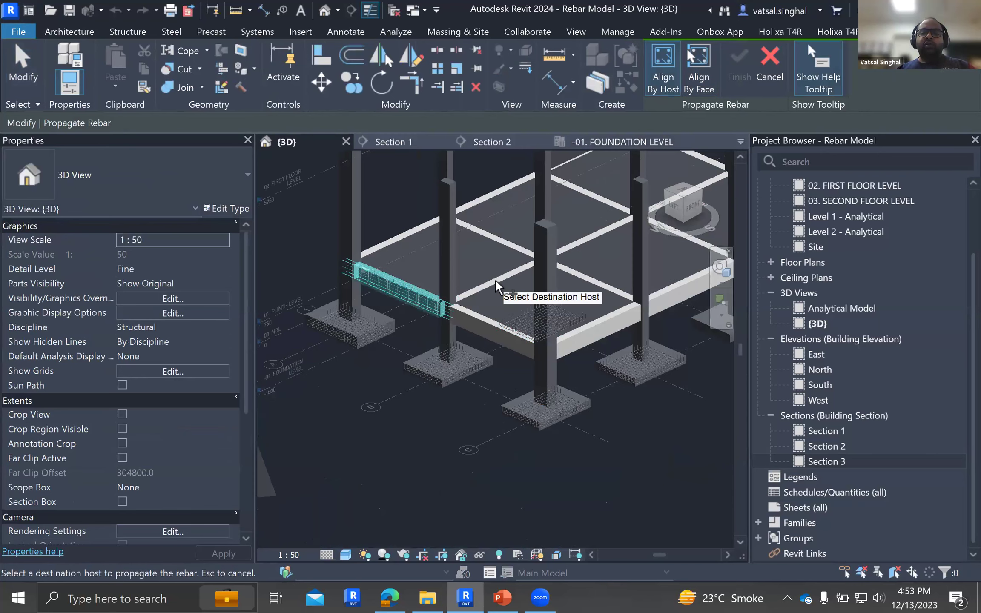
{"action": "left_click", "coordinate": [497, 285]}
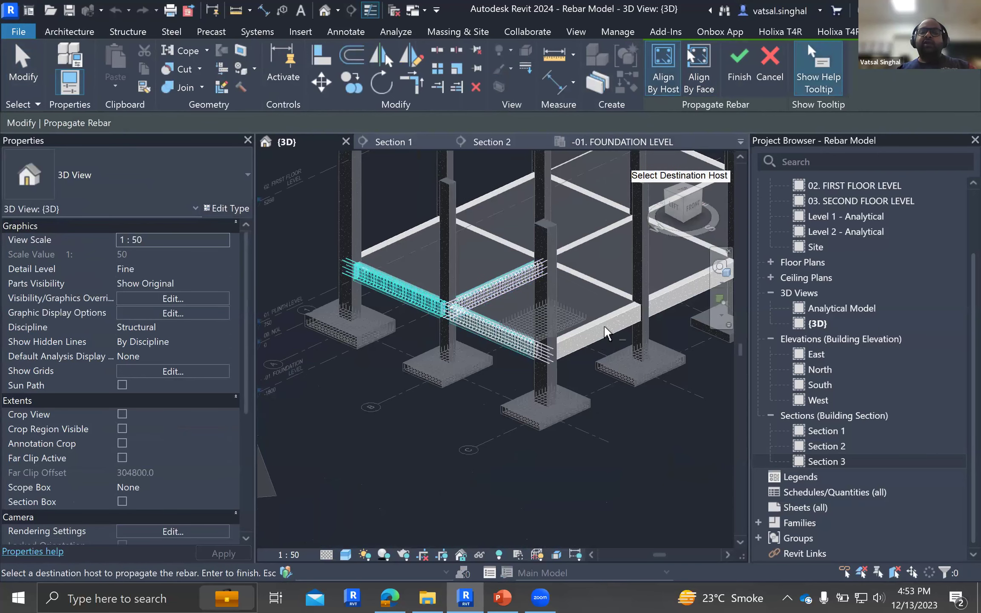
{"action": "left_click", "coordinate": [740, 67]}
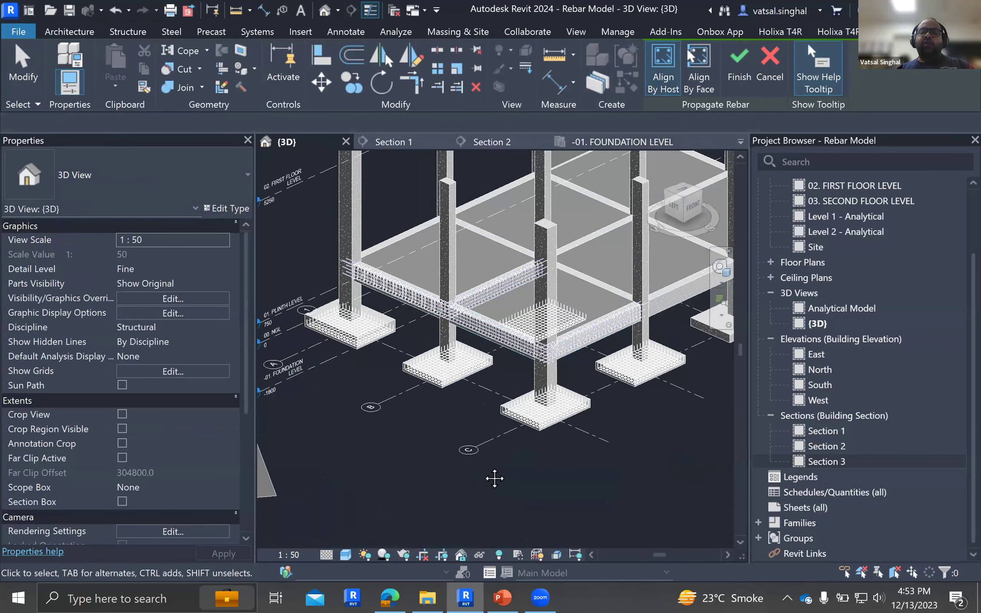
{"action": "middle_click", "coordinate": [495, 479]}
{"action": "middle_click", "coordinate": [495, 478]}
{"action": "scroll", "coordinate": [454, 224], "scroll_direction": "up", "scroll_amount": 3}
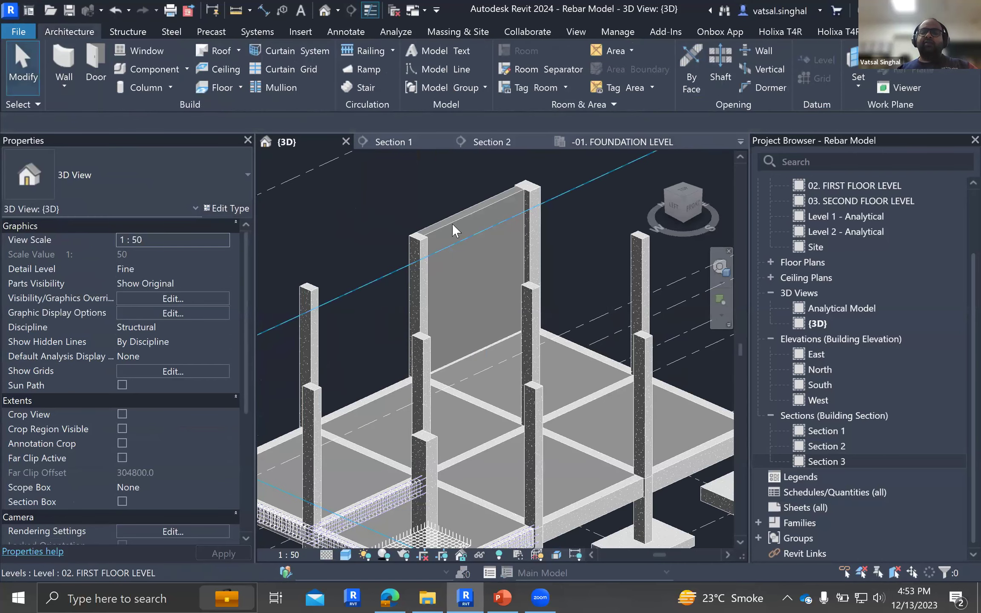
Select the 300mm wall between the columns and turn the view to face it.
{"action": "left_click", "coordinate": [452, 224]}
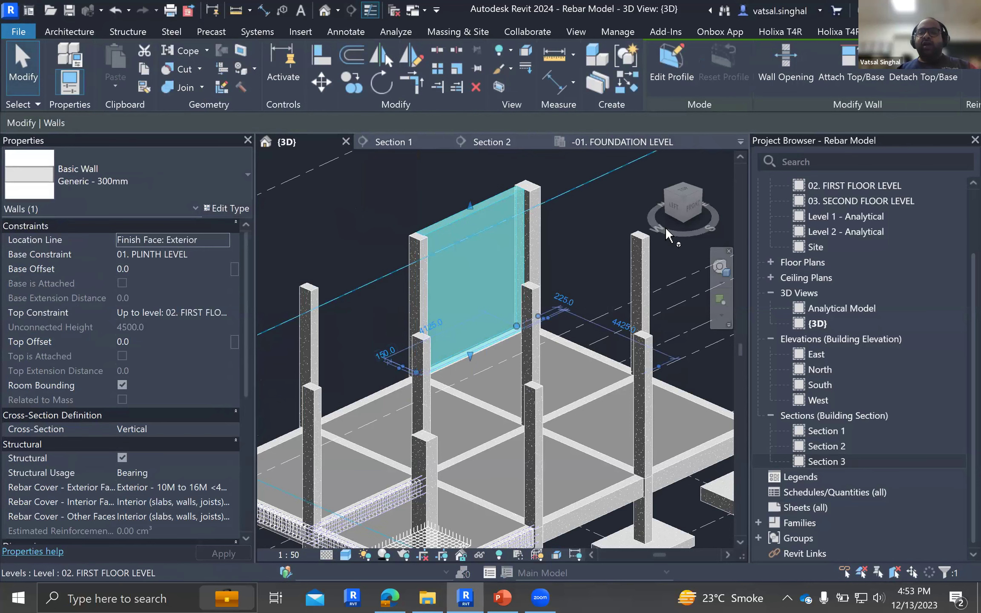
{"action": "middle_click_drag", "start_coordinate": [439, 263], "coordinate": [449, 243], "text": "shift"}
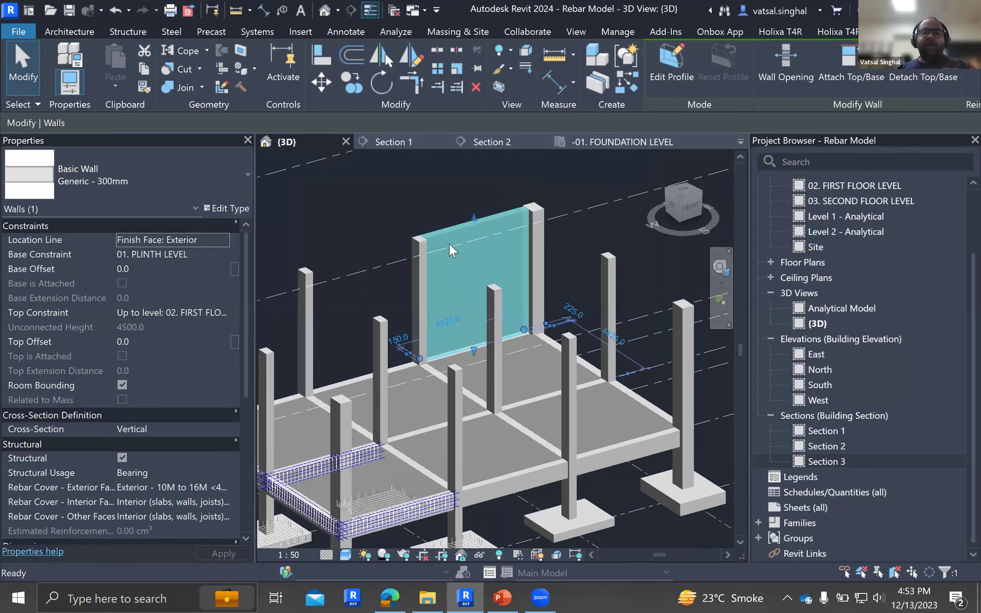
{"action": "left_click_drag", "start_coordinate": [692, 220], "coordinate": [691, 206]}
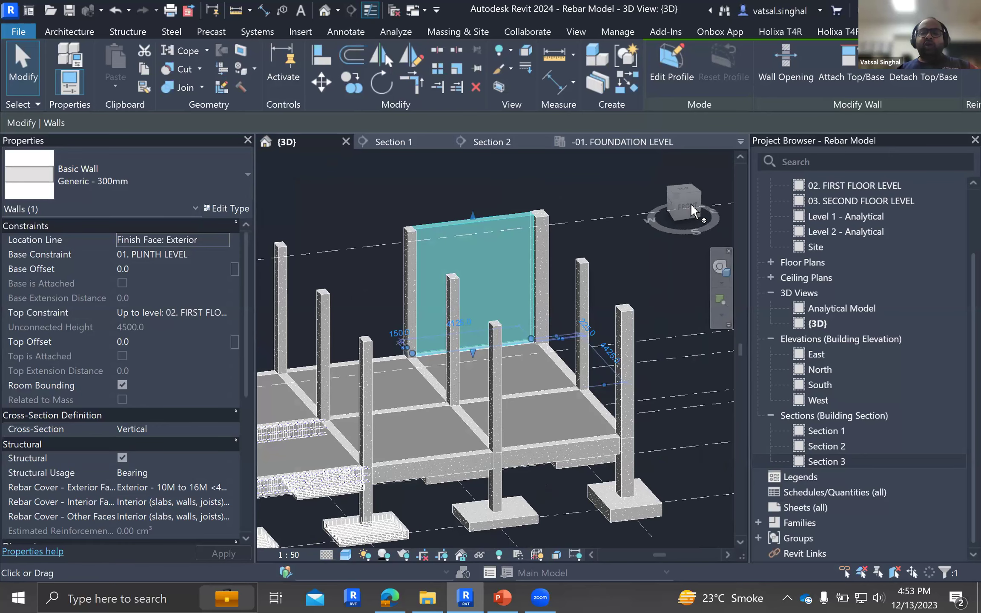
{"action": "scroll", "coordinate": [289, 284], "scroll_direction": "down", "scroll_amount": 3}
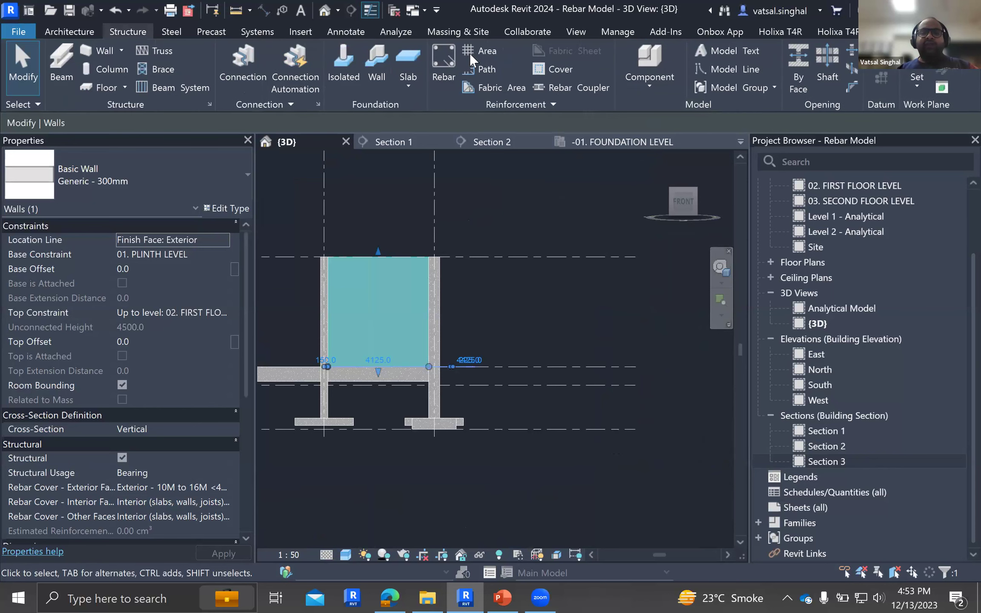
Add Structural Area Reinforcement to the wall using 16MM bars at 300.0 mm spacing.
{"action": "left_click", "coordinate": [473, 51]}
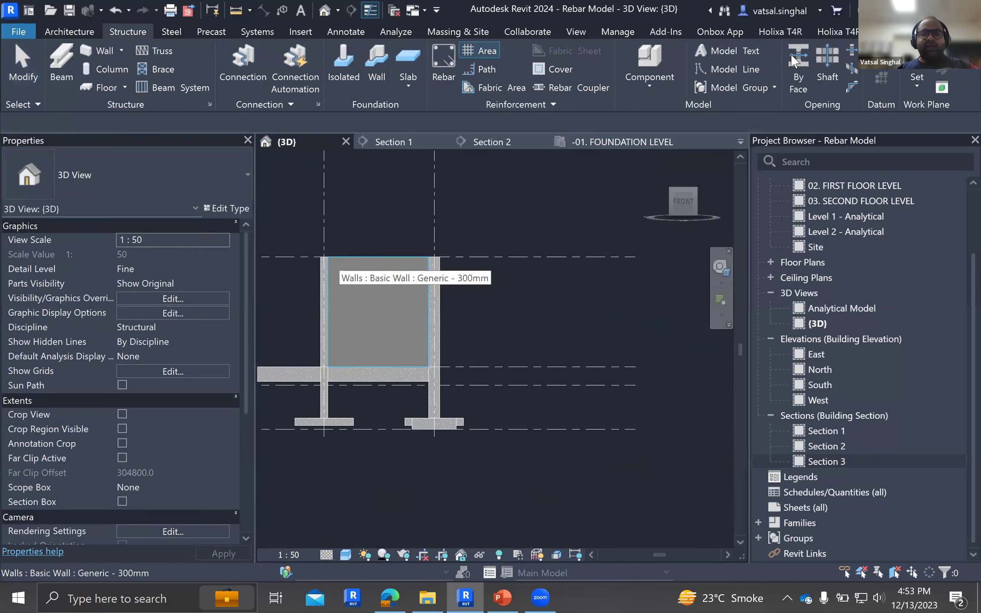
{"action": "left_click", "coordinate": [326, 270]}
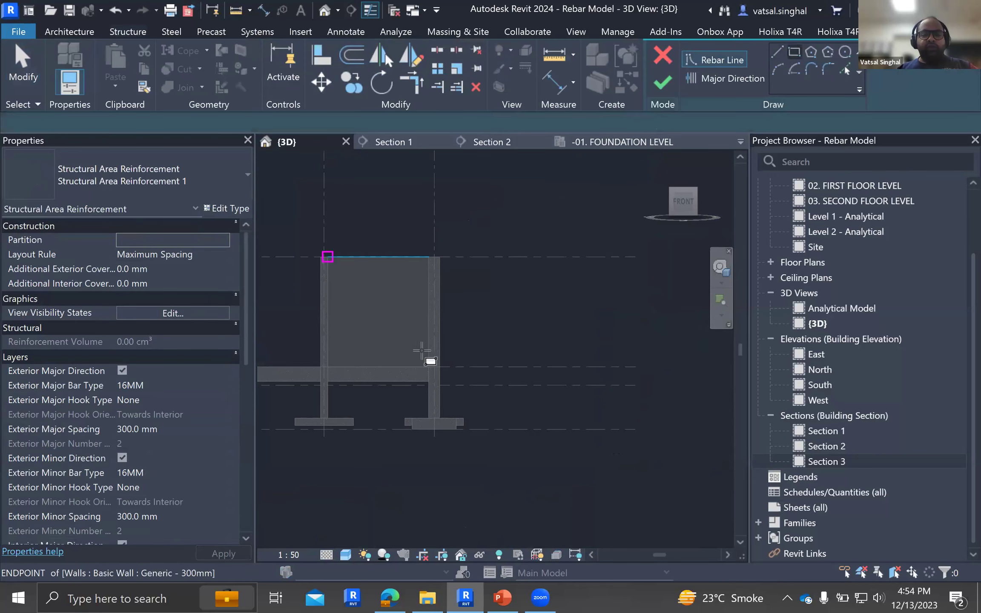
{"action": "scroll", "coordinate": [422, 350], "scroll_direction": "up", "scroll_amount": 2}
{"action": "left_click", "coordinate": [663, 83]}
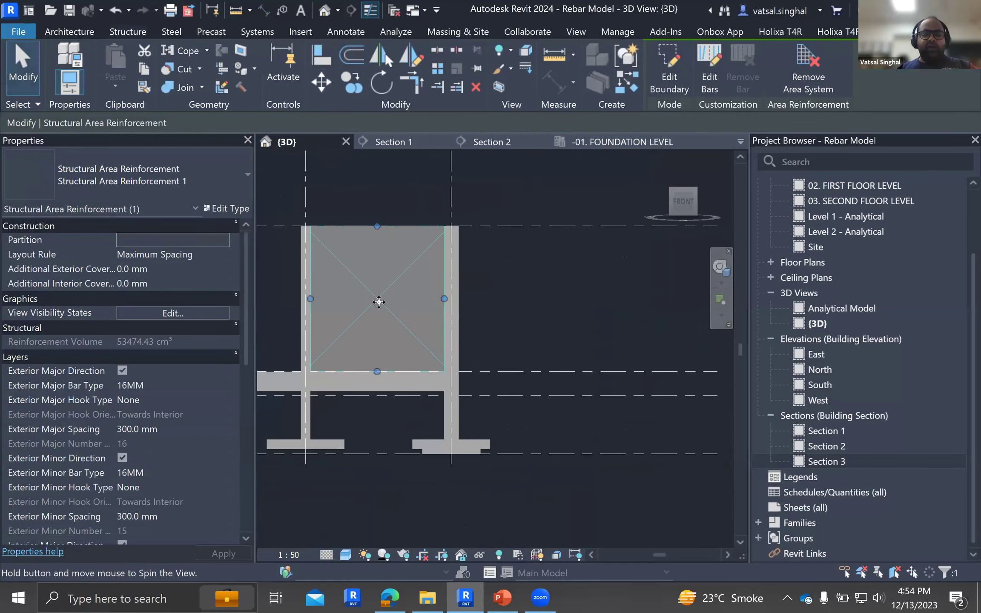
{"action": "middle_click_drag", "start_coordinate": [379, 302], "coordinate": [428, 265], "text": "shift"}
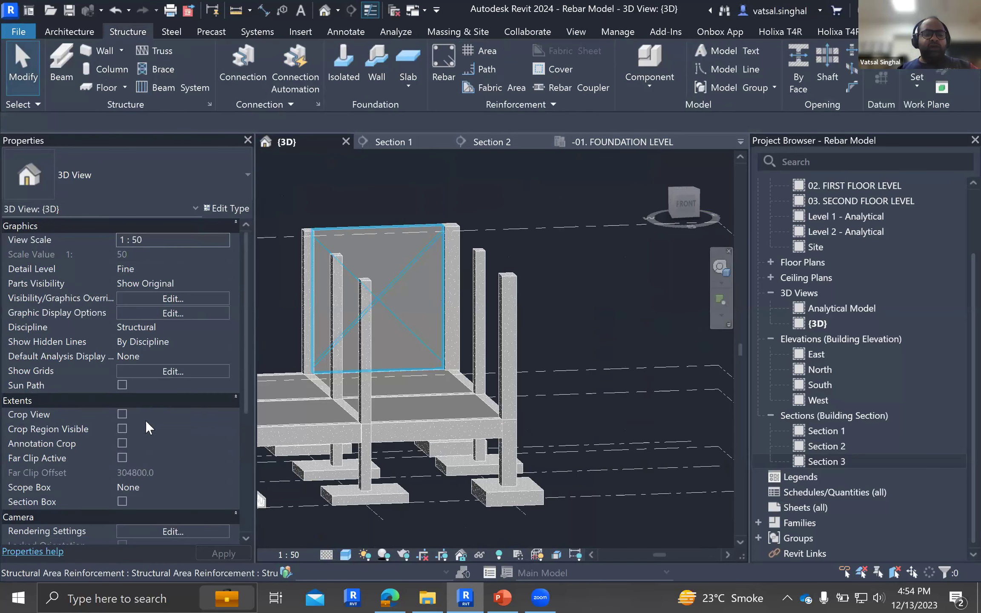
{"action": "scroll", "coordinate": [151, 439], "scroll_direction": "down", "scroll_amount": 3}
{"action": "scroll", "coordinate": [158, 457], "scroll_direction": "down", "scroll_amount": 5}
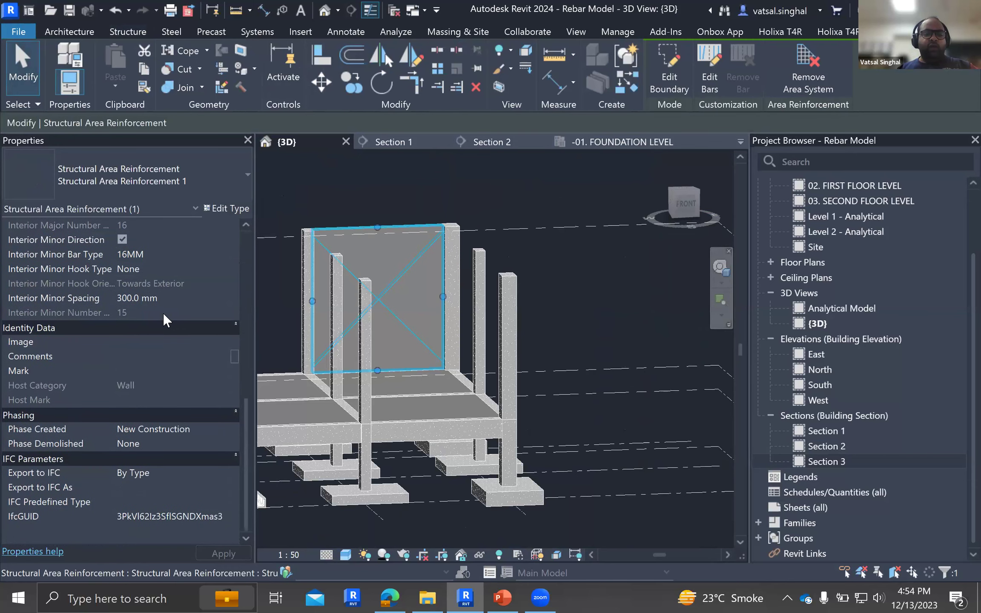
{"action": "scroll", "coordinate": [163, 315], "scroll_direction": "up", "scroll_amount": 10}
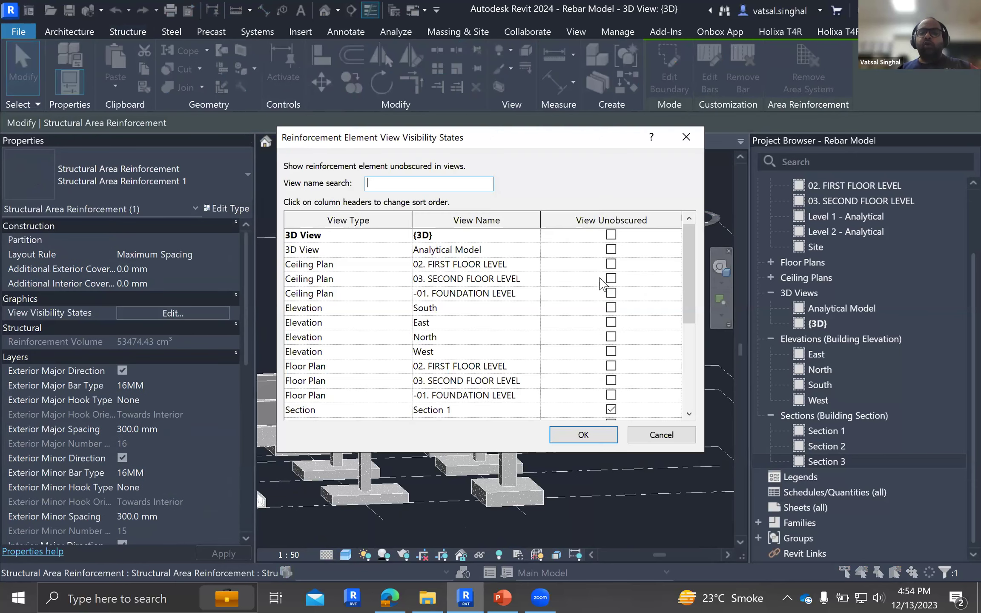
Tick View Unobscured for the area reinforcement in the {3D} row and confirm.
{"action": "left_click", "coordinate": [611, 235]}
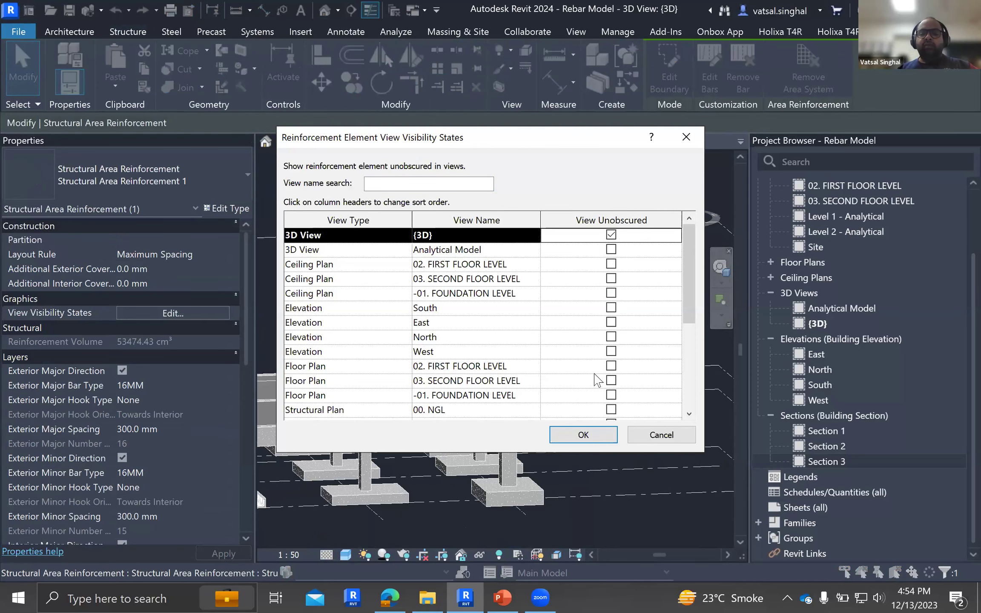
{"action": "key", "text": "Return"}
{"action": "key", "text": "Escape"}
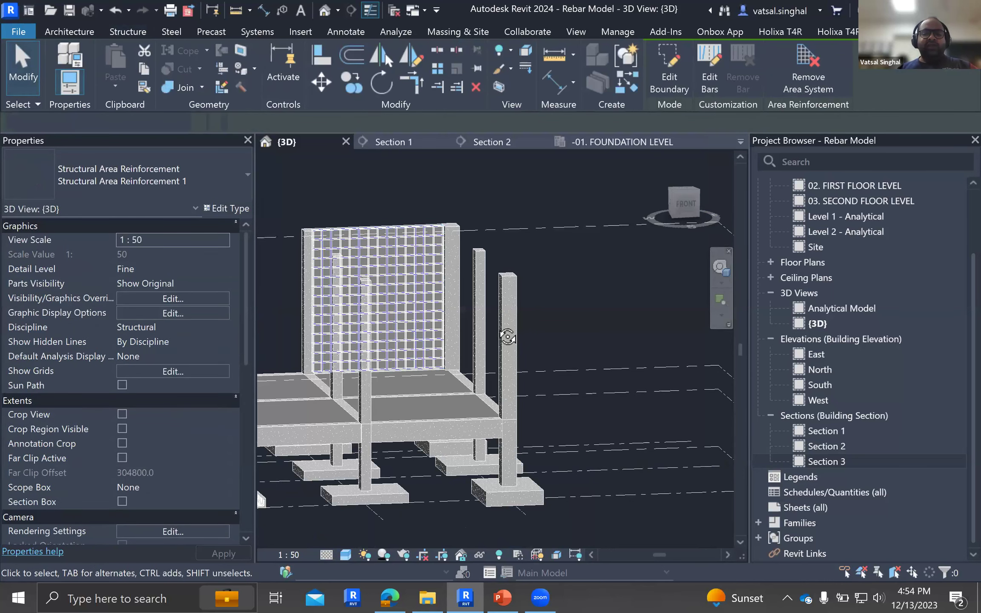
{"action": "scroll", "coordinate": [408, 225], "scroll_direction": "up", "scroll_amount": 2}
{"action": "middle_click_drag", "start_coordinate": [409, 226], "coordinate": [466, 229], "text": "shift"}
Zoom and orbit around the structure to inspect the wall's rebar grid.
{"action": "scroll", "coordinate": [423, 343], "scroll_direction": "up", "scroll_amount": 5}
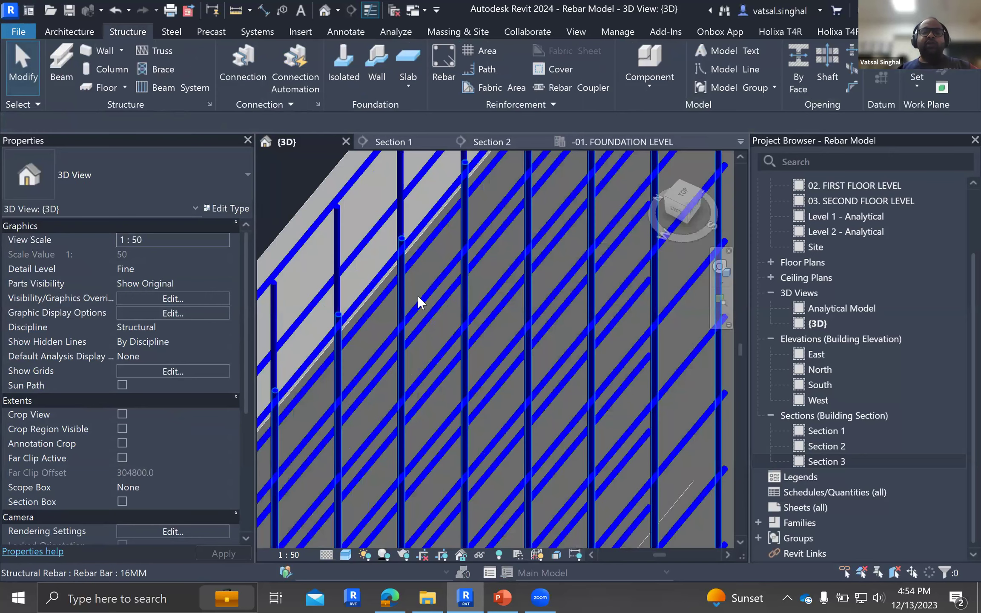
{"action": "middle_click_drag", "start_coordinate": [486, 392], "coordinate": [359, 354]}
{"action": "scroll", "coordinate": [462, 344], "scroll_direction": "down", "scroll_amount": 8}
{"action": "middle_click_drag", "start_coordinate": [513, 403], "coordinate": [479, 443], "text": "shift"}
{"action": "middle_click_drag", "start_coordinate": [479, 443], "coordinate": [423, 420], "text": "shift"}
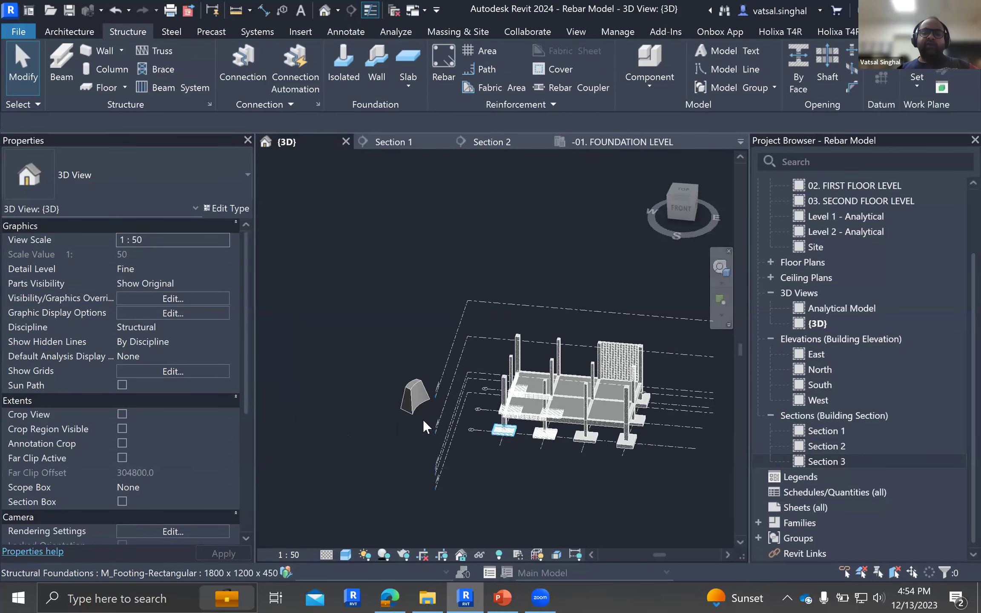
{"action": "scroll", "coordinate": [423, 419], "scroll_direction": "up", "scroll_amount": 2}
{"action": "scroll", "coordinate": [381, 328], "scroll_direction": "up", "scroll_amount": 5}
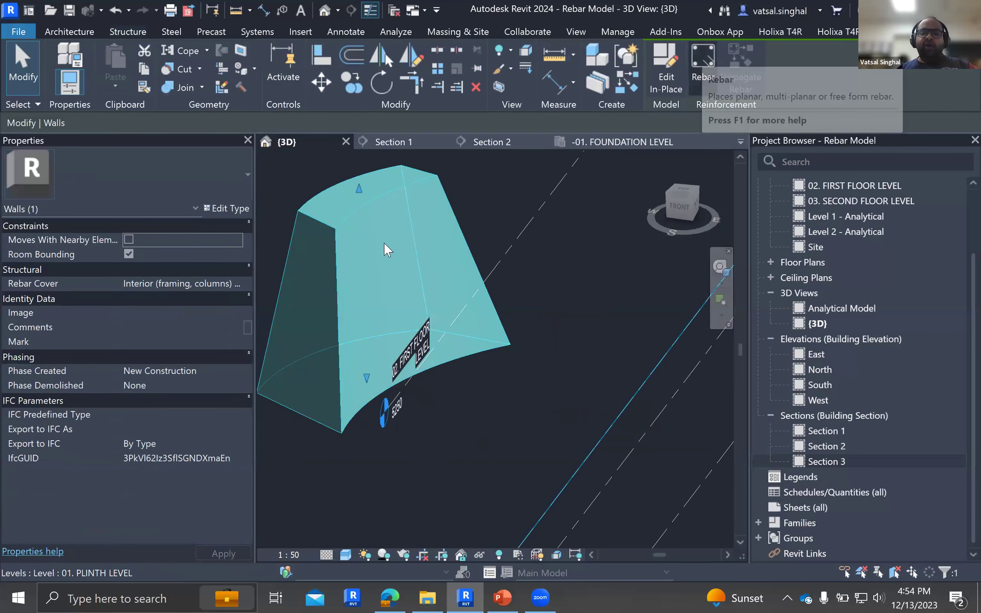
{"action": "left_click", "coordinate": [693, 102]}
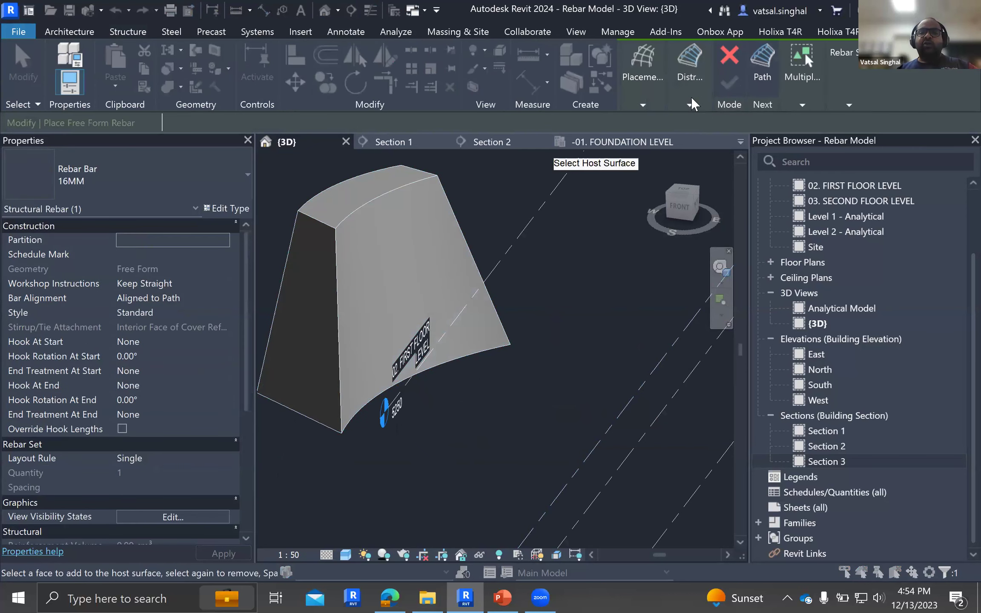
{"action": "left_click", "coordinate": [690, 104]}
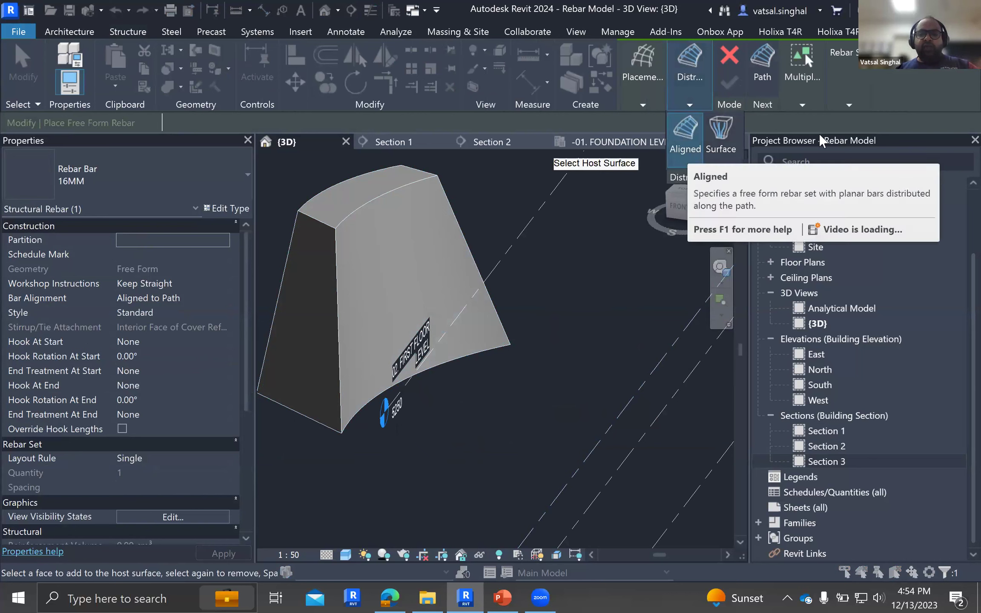
{"action": "left_click", "coordinate": [334, 289]}
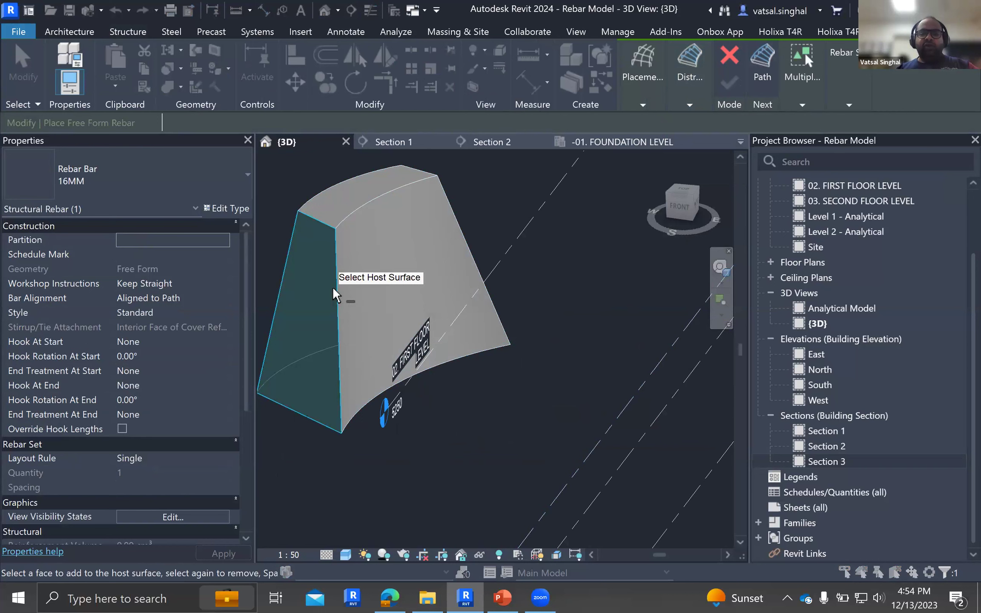
{"action": "left_click", "coordinate": [850, 105]}
{"action": "left_click", "coordinate": [691, 105]}
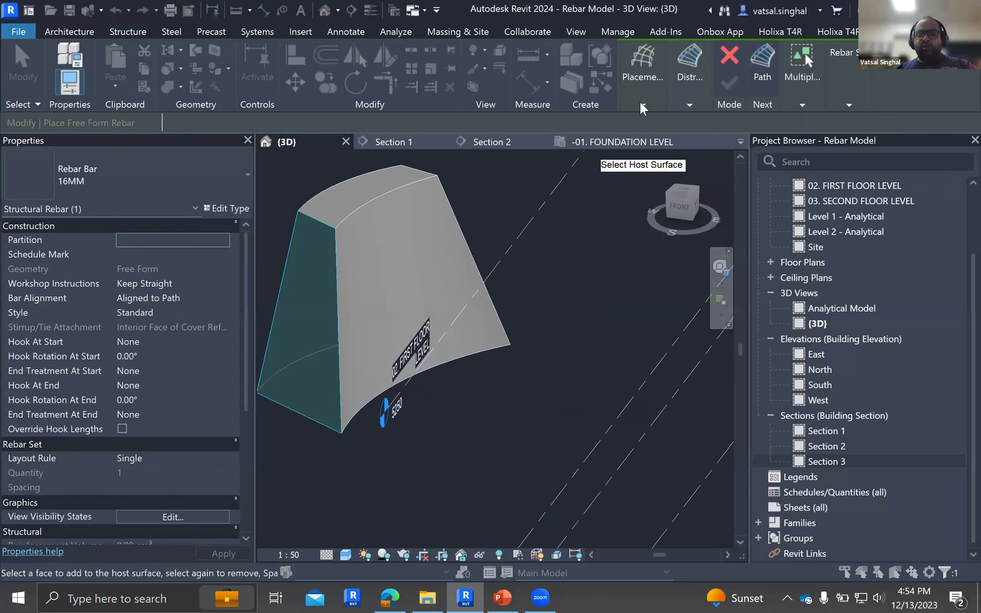
{"action": "left_click", "coordinate": [643, 105]}
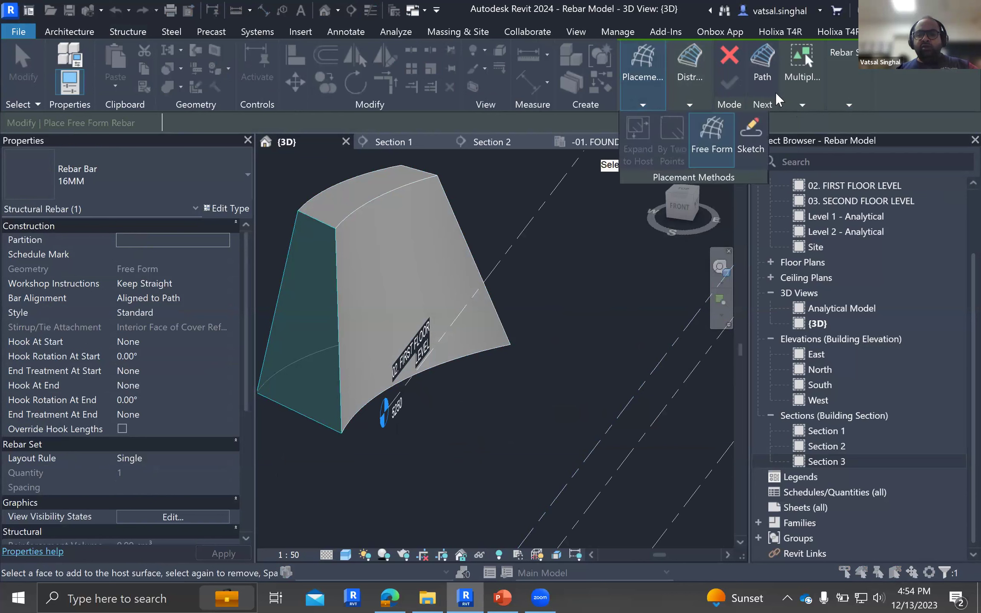
{"action": "left_click", "coordinate": [804, 105]}
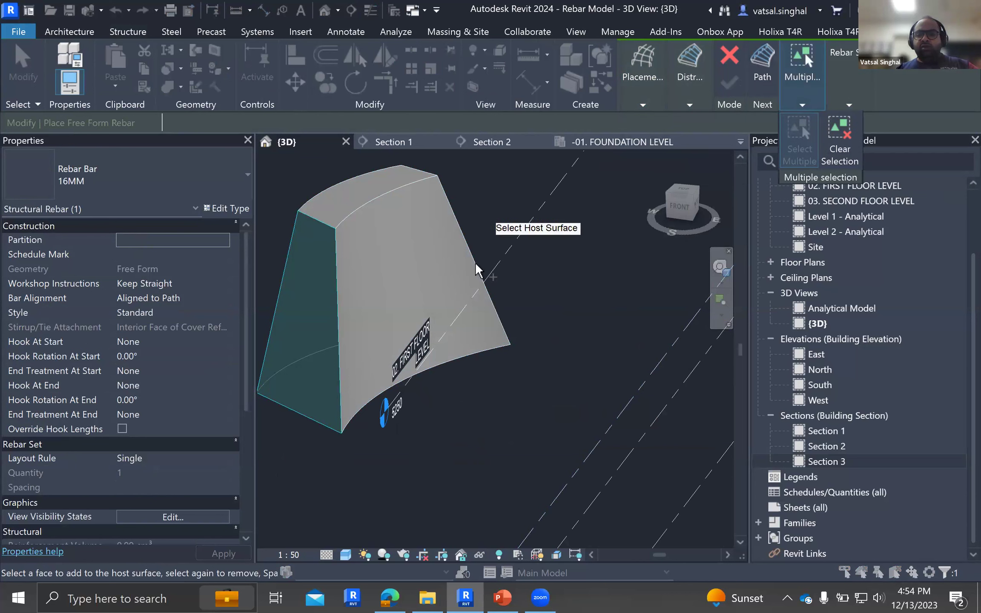
{"action": "key", "text": "Escape"}
{"action": "key", "text": "Escape"}
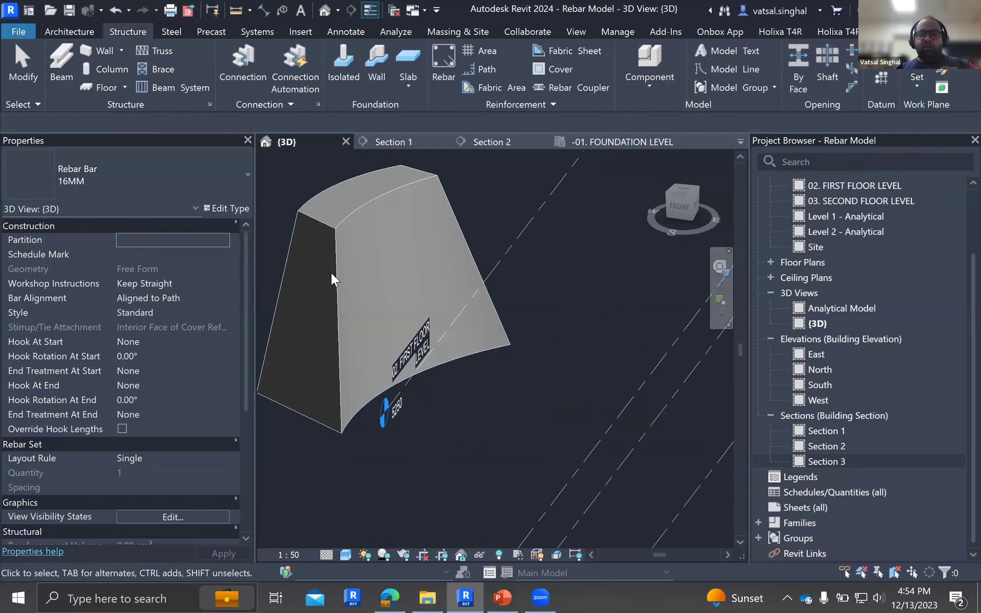
{"action": "left_click", "coordinate": [331, 273]}
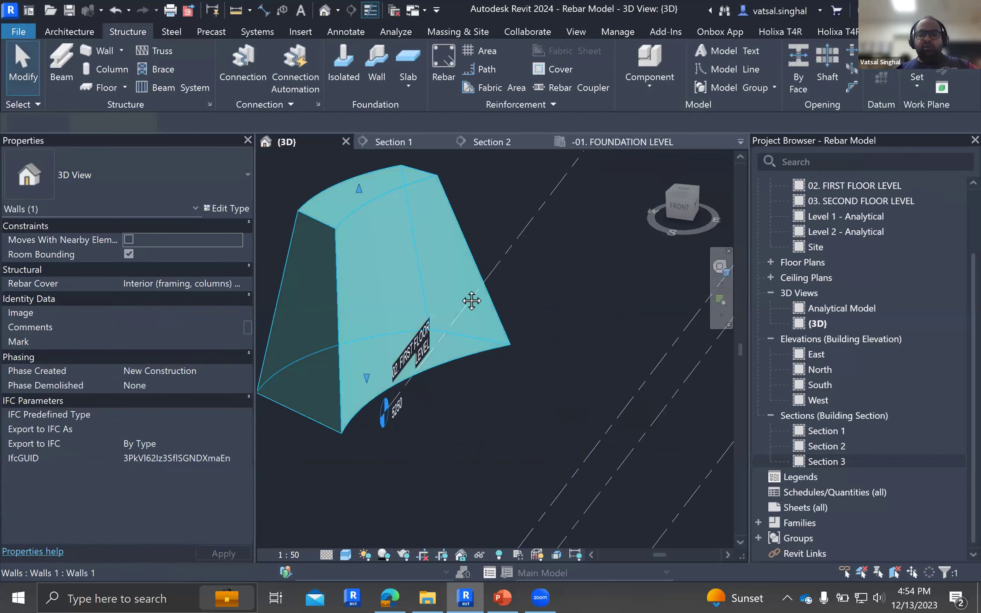
{"action": "left_click", "coordinate": [698, 76]}
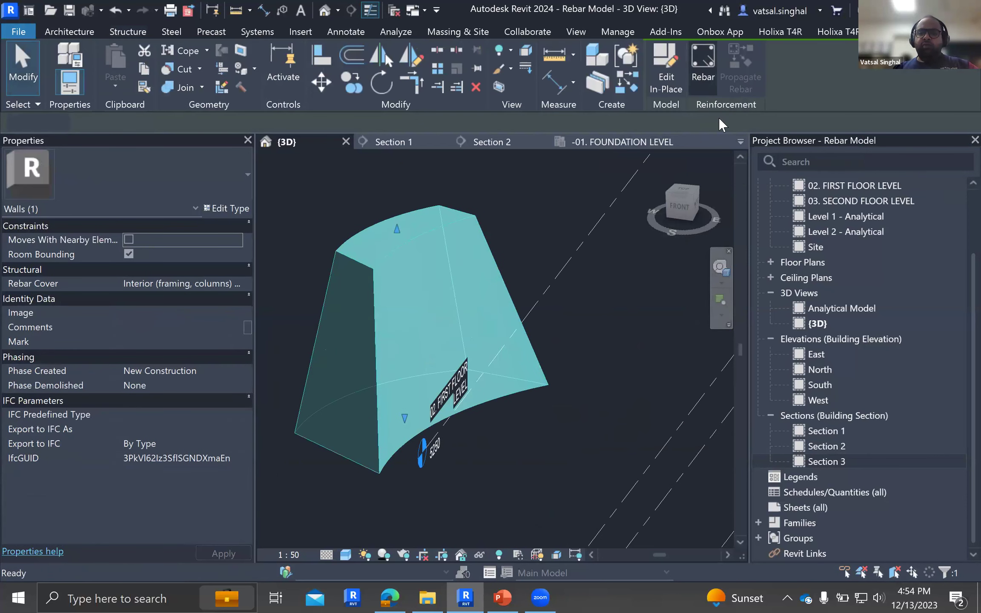
{"action": "left_click", "coordinate": [749, 97]}
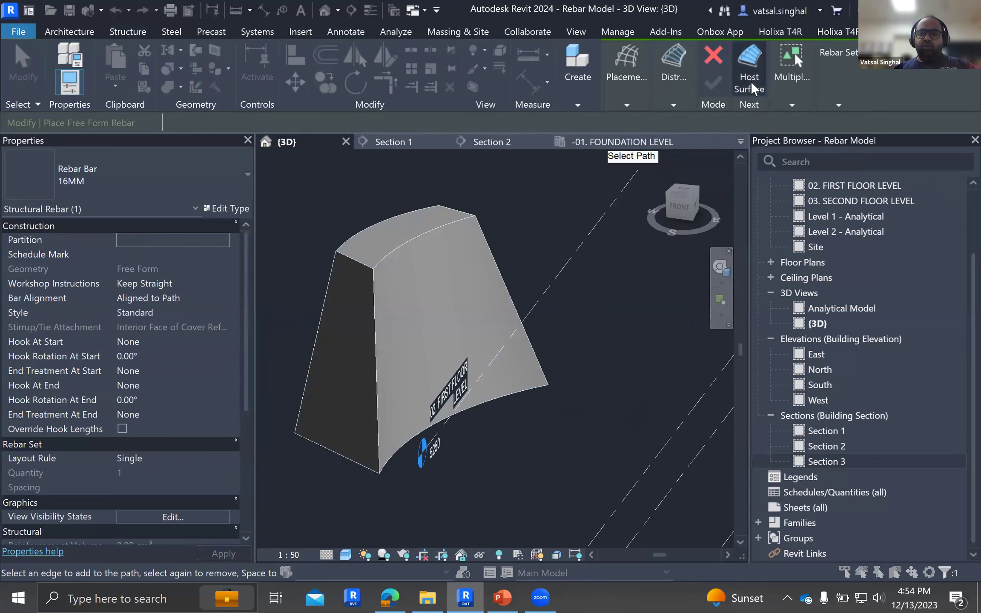
{"action": "left_click", "coordinate": [388, 258]}
{"action": "left_click", "coordinate": [375, 326]}
{"action": "left_click", "coordinate": [714, 56]}
{"action": "scroll", "coordinate": [505, 436], "scroll_direction": "down", "scroll_amount": 1}
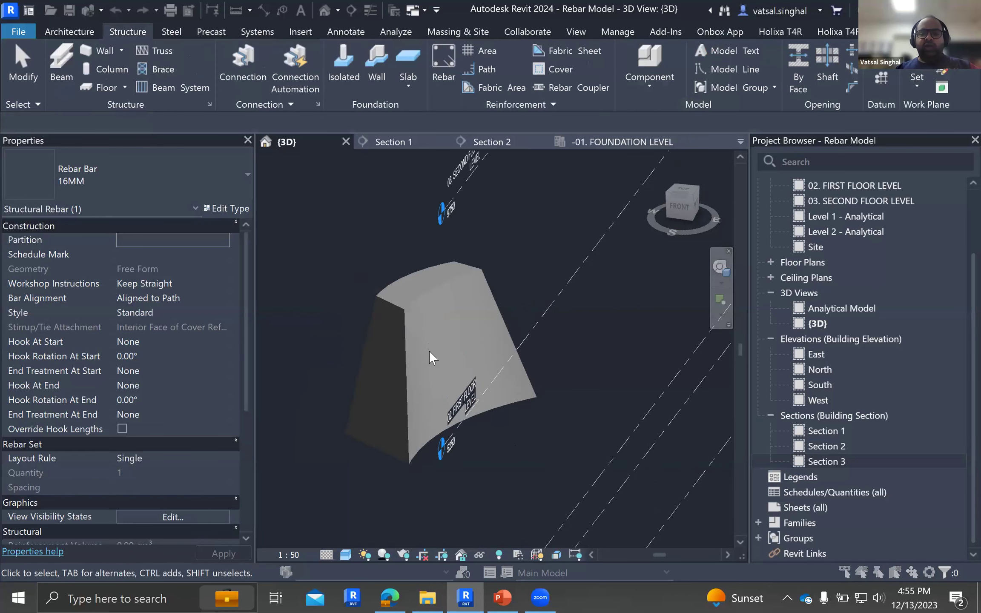
{"action": "left_click", "coordinate": [399, 342]}
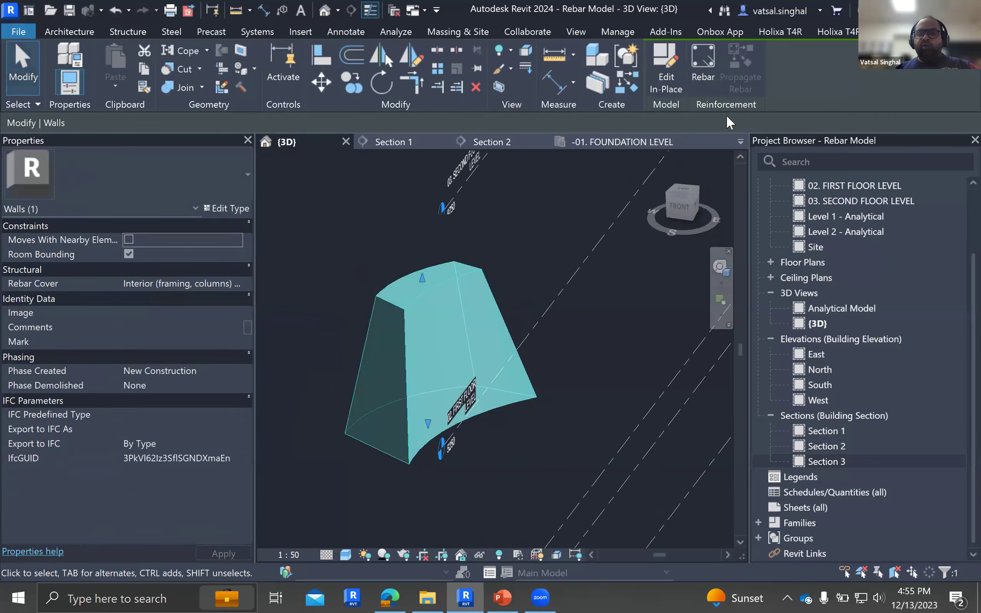
{"action": "left_click", "coordinate": [702, 85]}
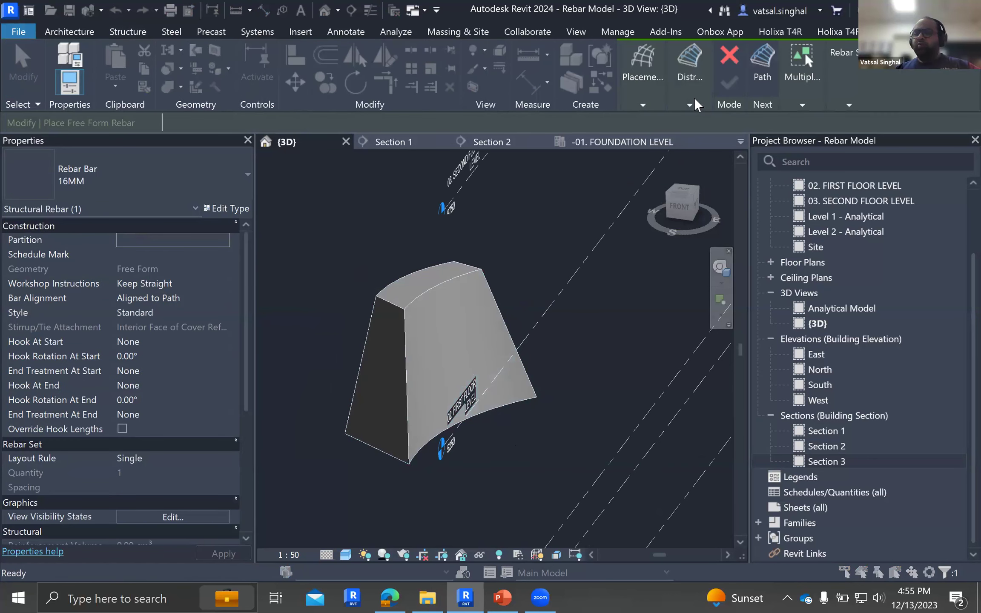
{"action": "left_click", "coordinate": [690, 102]}
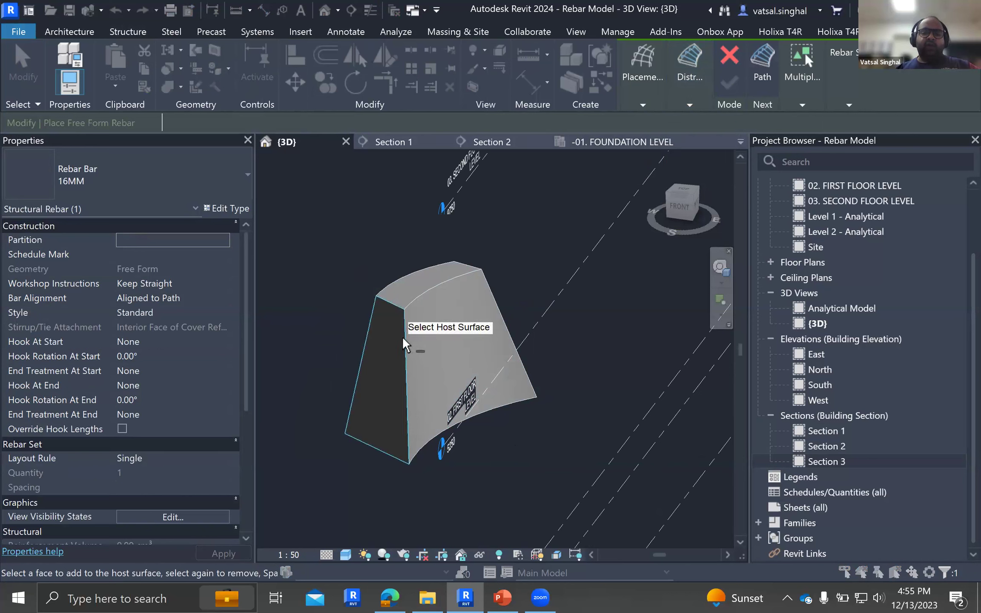
{"action": "left_click", "coordinate": [403, 345]}
{"action": "middle_click_drag", "start_coordinate": [468, 332], "coordinate": [690, 170], "text": "shift"}
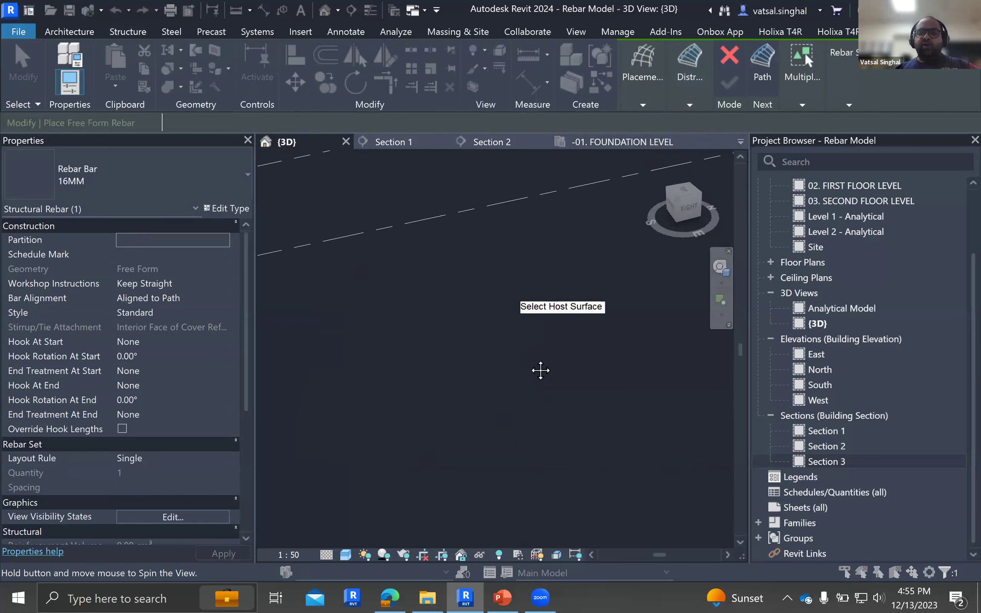
{"action": "scroll", "coordinate": [534, 347], "scroll_direction": "down", "scroll_amount": 3}
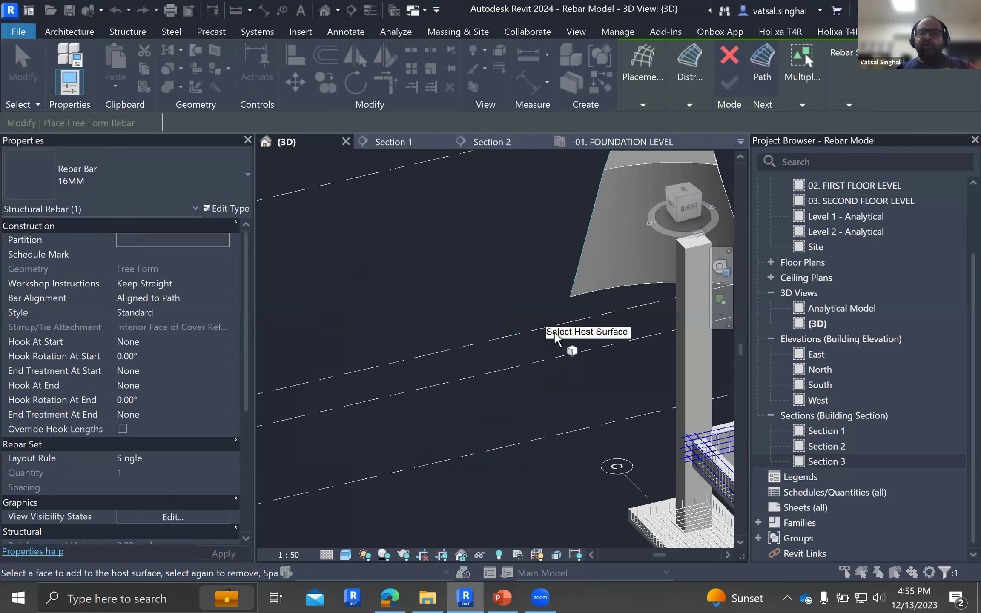
{"action": "middle_click_drag", "start_coordinate": [558, 339], "coordinate": [329, 443], "text": "shift"}
{"action": "scroll", "coordinate": [636, 337], "scroll_direction": "down", "scroll_amount": 2}
{"action": "middle_click_drag", "start_coordinate": [636, 335], "coordinate": [282, 470]}
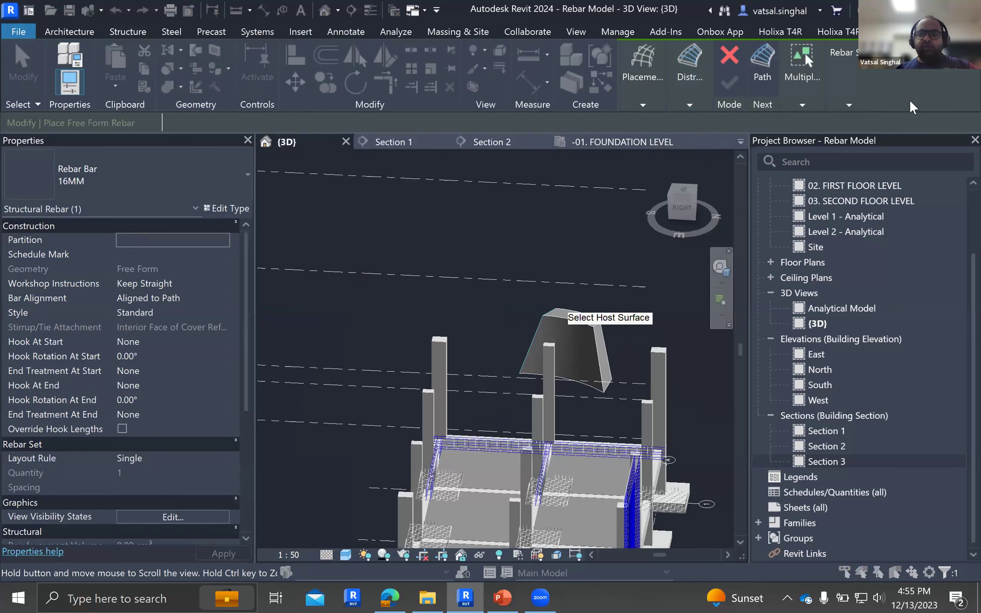
{"action": "left_click", "coordinate": [849, 105]}
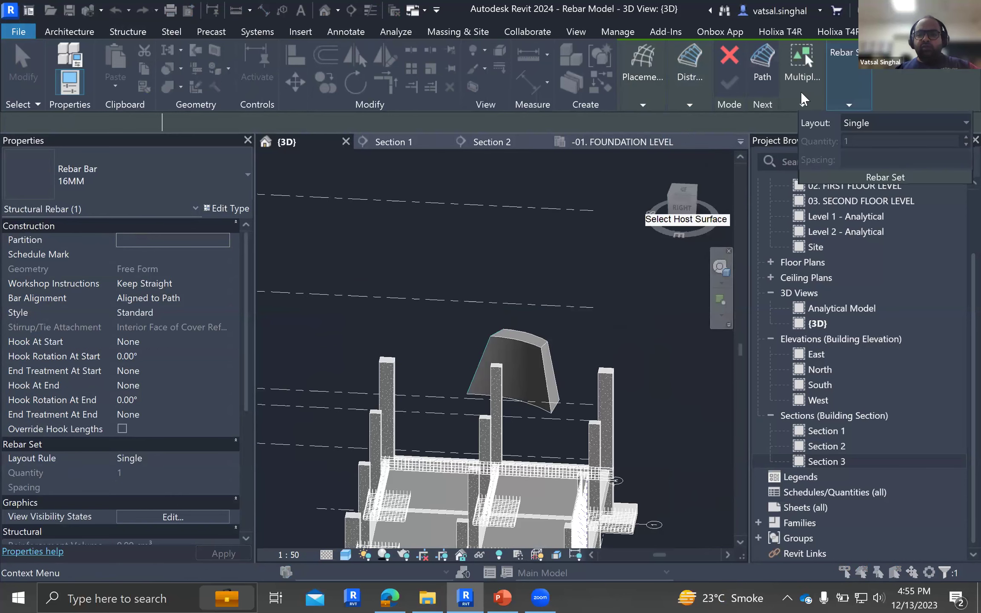
{"action": "left_click", "coordinate": [803, 104]}
{"action": "left_click", "coordinate": [695, 99]}
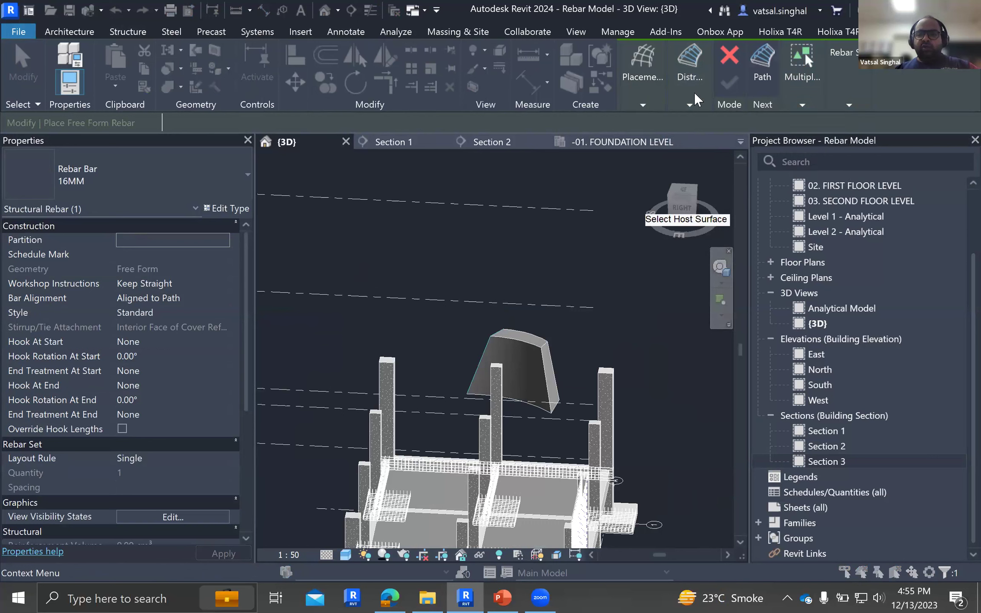
{"action": "left_click", "coordinate": [643, 105]}
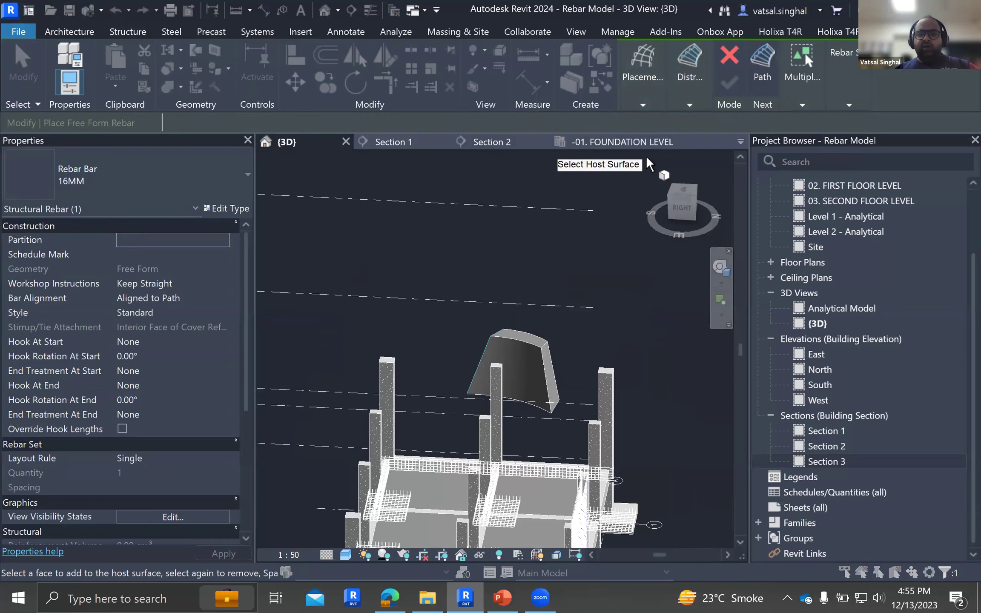
{"action": "scroll", "coordinate": [588, 372], "scroll_direction": "down", "scroll_amount": 3}
{"action": "key", "text": "Escape"}
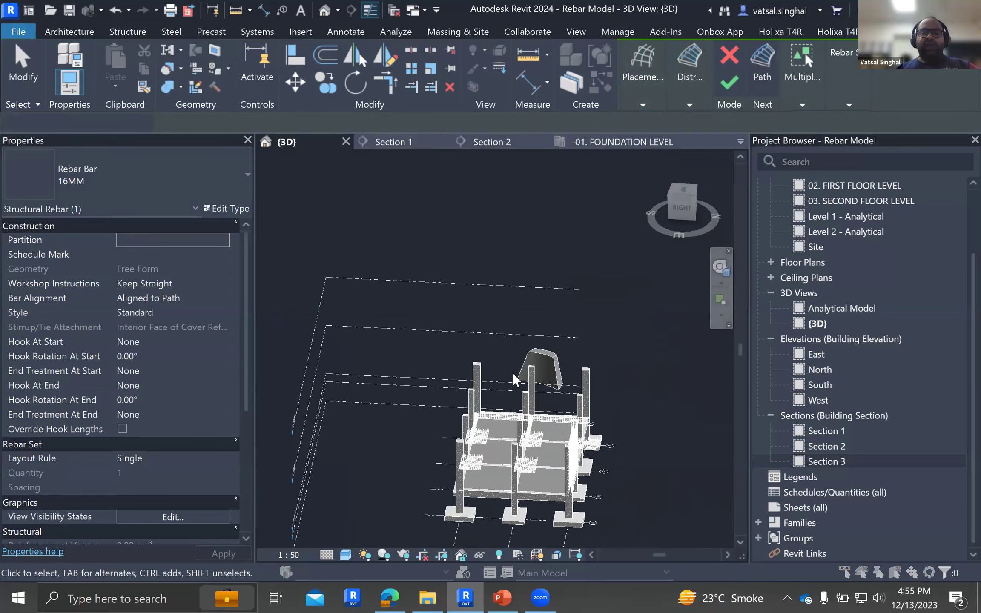
Open the Section 1 view.
{"action": "middle_click_drag", "start_coordinate": [614, 401], "coordinate": [664, 396], "text": "shift"}
{"action": "middle_click_drag", "start_coordinate": [372, 458], "coordinate": [475, 379]}
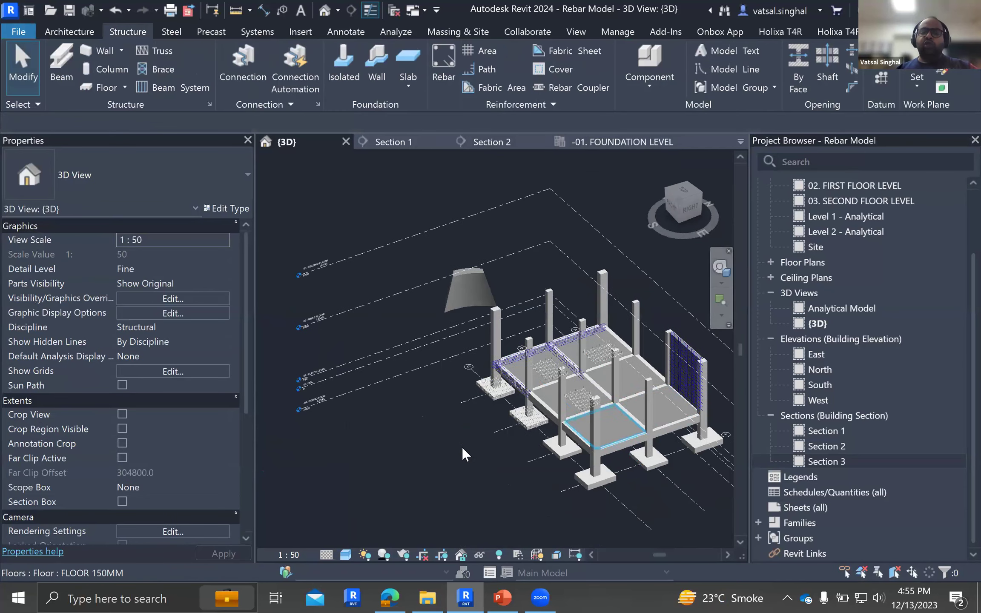
{"action": "middle_click_drag", "start_coordinate": [465, 451], "coordinate": [380, 451]}
{"action": "scroll", "coordinate": [464, 428], "scroll_direction": "down", "scroll_amount": 1}
{"action": "middle_click_drag", "start_coordinate": [464, 428], "coordinate": [945, 434], "text": "shift"}
{"action": "left_click", "coordinate": [847, 457]}
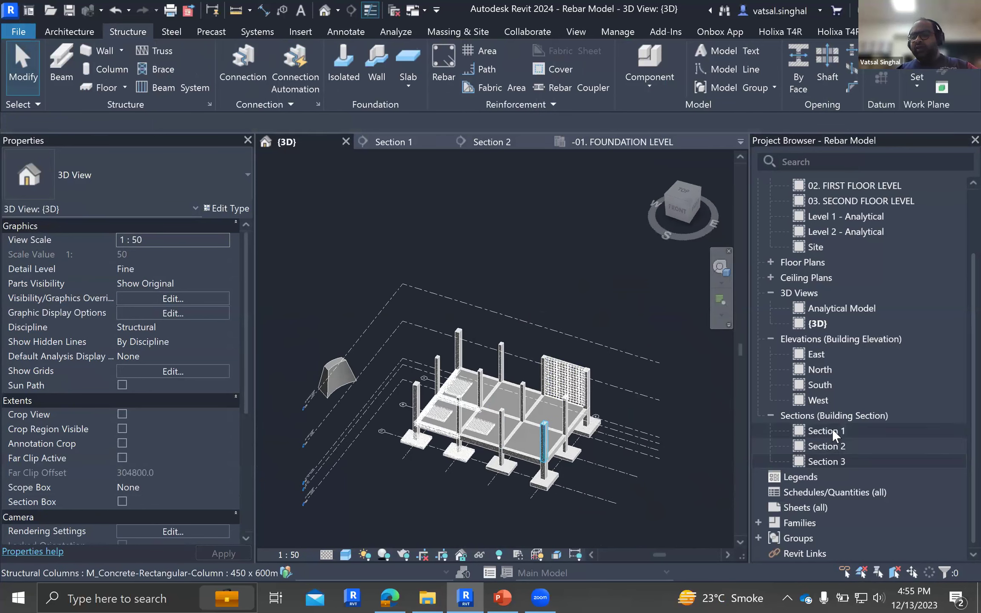
{"action": "double_click", "coordinate": [833, 430]}
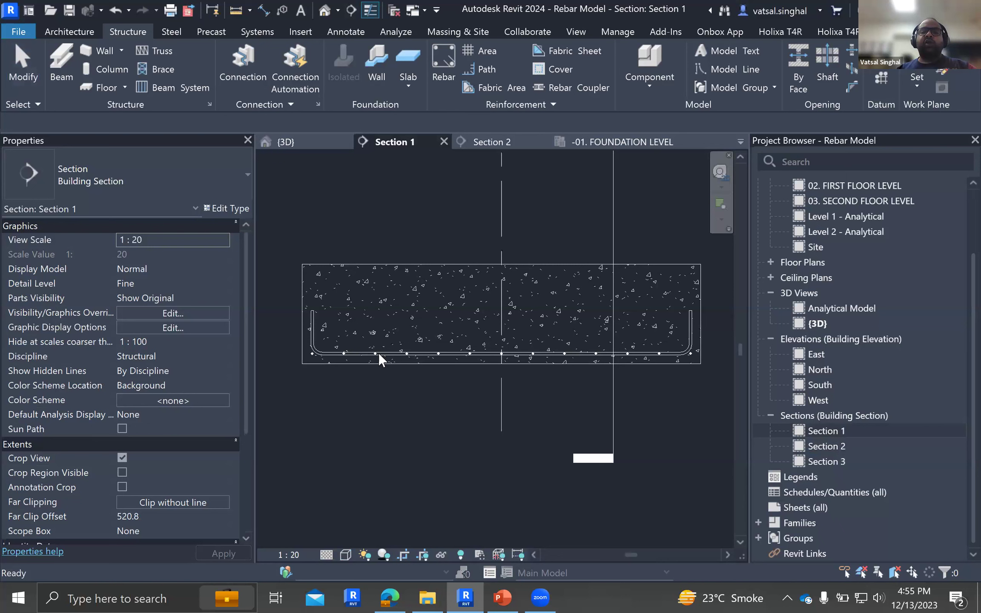
{"action": "scroll", "coordinate": [508, 317], "scroll_direction": "down", "scroll_amount": 2}
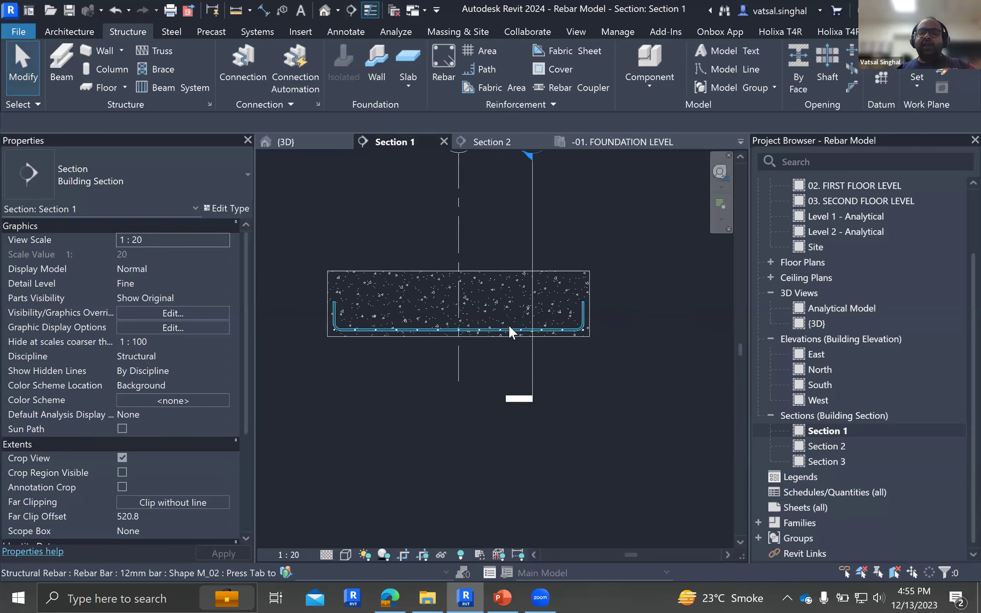
Place the M_02 bar's bending detail (200, 1720, 200 mm) below the beam.
{"action": "left_click", "coordinate": [508, 325]}
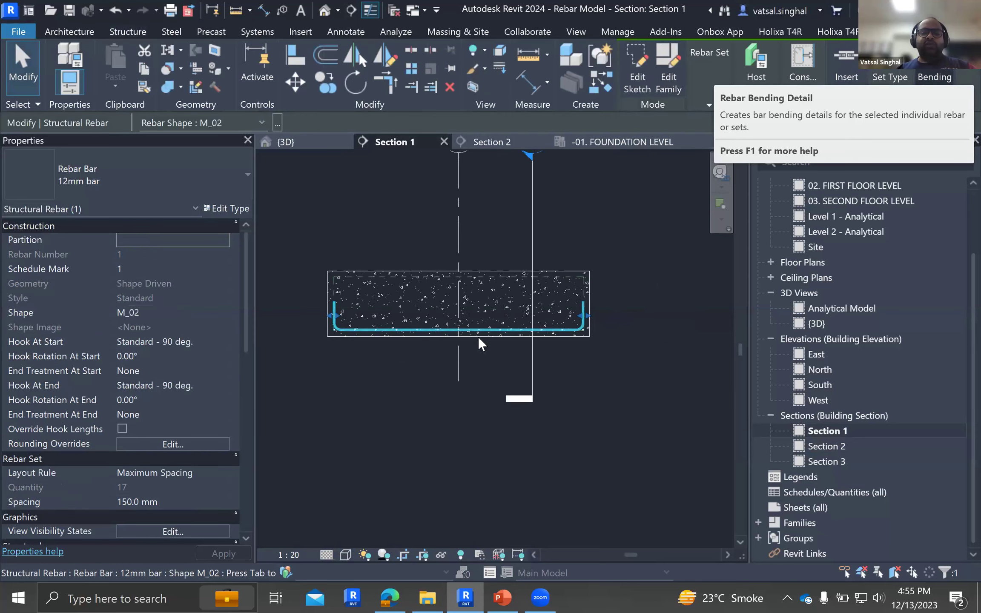
{"action": "left_click", "coordinate": [464, 400]}
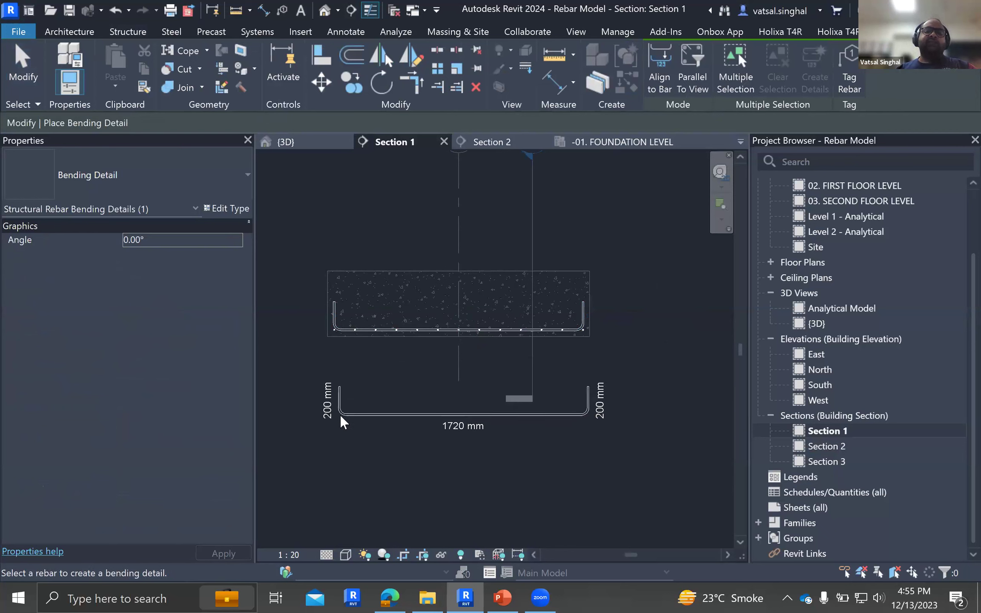
{"action": "scroll", "coordinate": [337, 383], "scroll_direction": "up", "scroll_amount": 3}
{"action": "scroll", "coordinate": [646, 423], "scroll_direction": "down", "scroll_amount": 2}
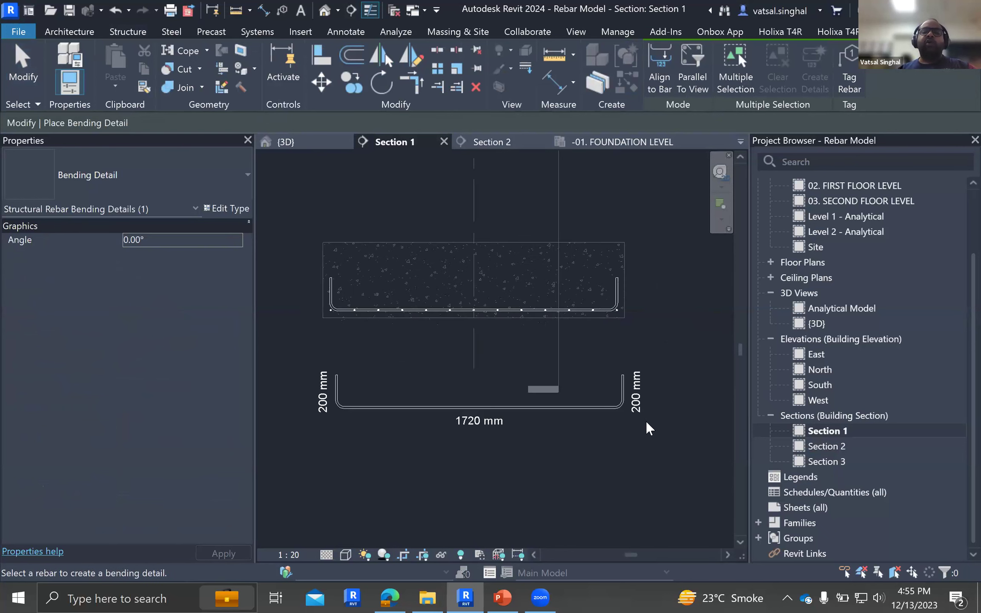
{"action": "scroll", "coordinate": [411, 453], "scroll_direction": "up", "scroll_amount": 1}
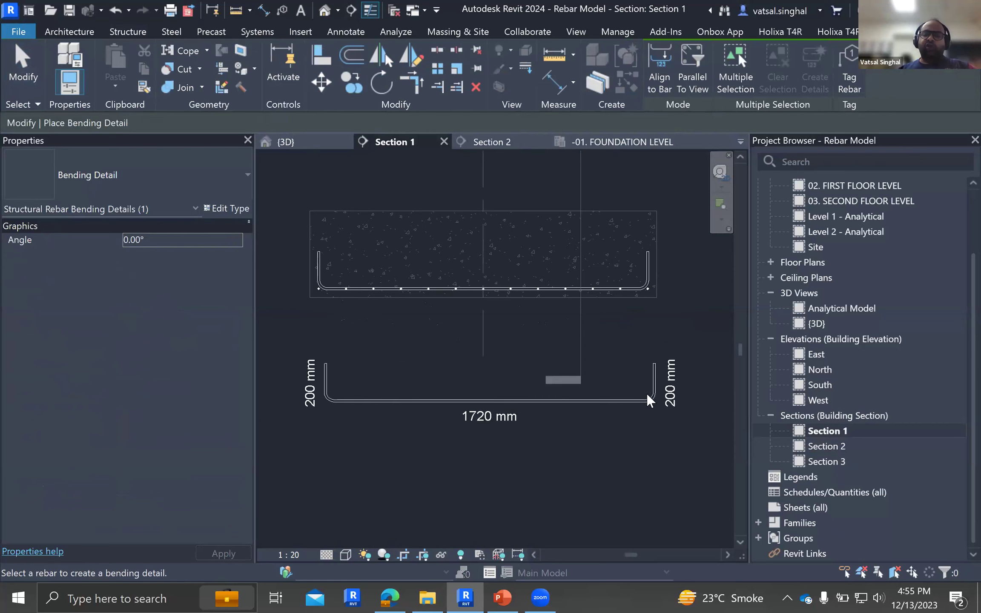
{"action": "scroll", "coordinate": [647, 400], "scroll_direction": "down", "scroll_amount": 2}
{"action": "key", "text": "Escape"}
{"action": "scroll", "coordinate": [645, 400], "scroll_direction": "down", "scroll_amount": 3}
{"action": "middle_click_drag", "start_coordinate": [658, 404], "coordinate": [544, 402]}
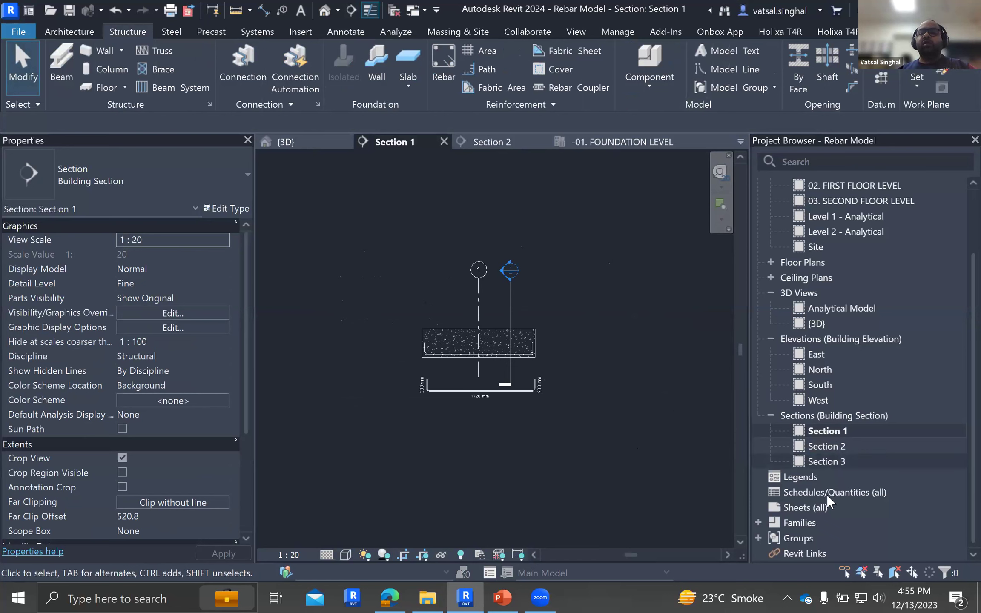
Create a new schedule with Structural Rebar as its category.
{"action": "right_click", "coordinate": [808, 493]}
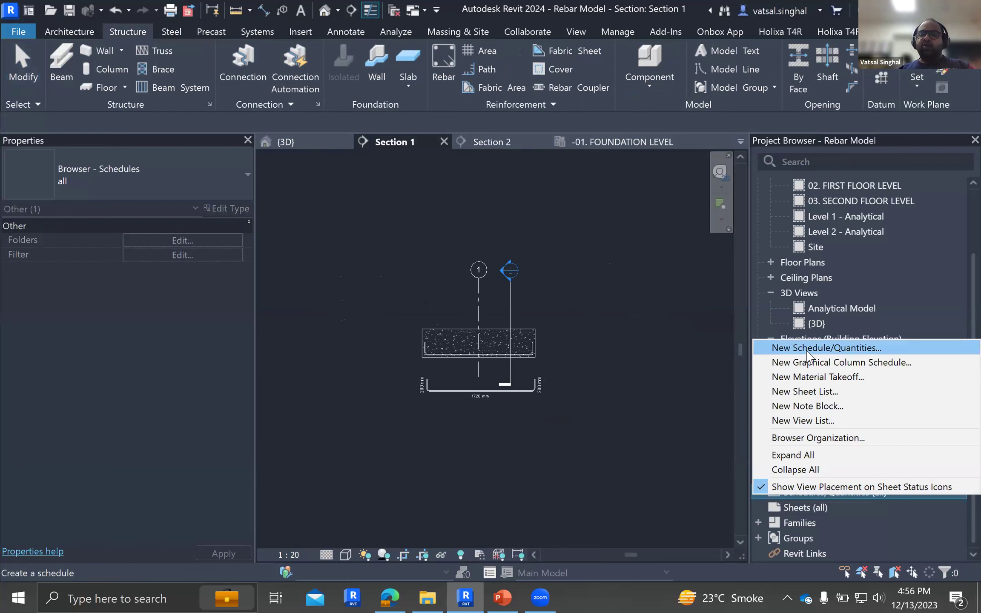
{"action": "left_click", "coordinate": [807, 353]}
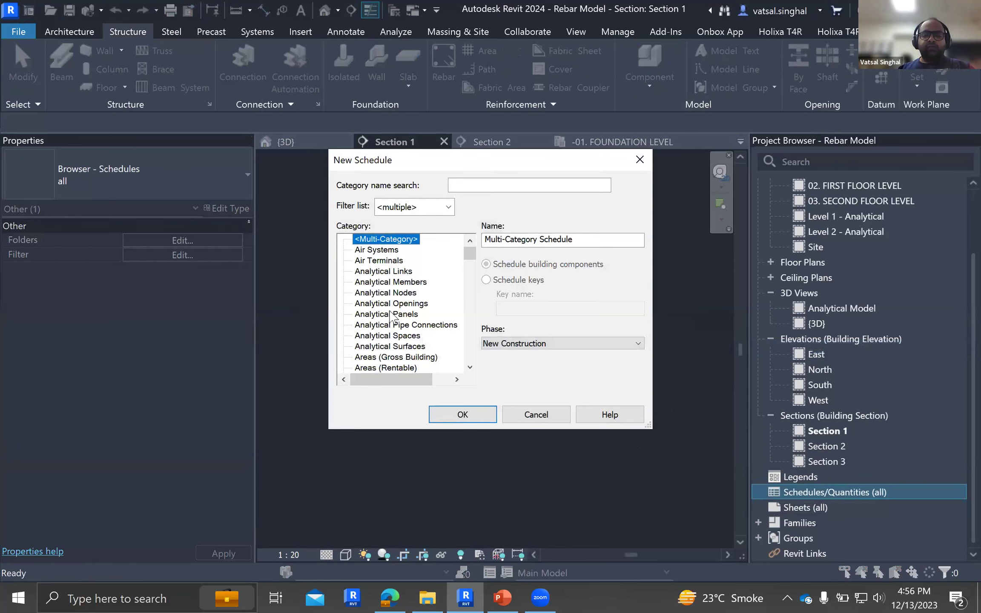
{"action": "scroll", "coordinate": [391, 318], "scroll_direction": "down", "scroll_amount": 2}
{"action": "left_click_drag", "start_coordinate": [471, 257], "coordinate": [473, 367]}
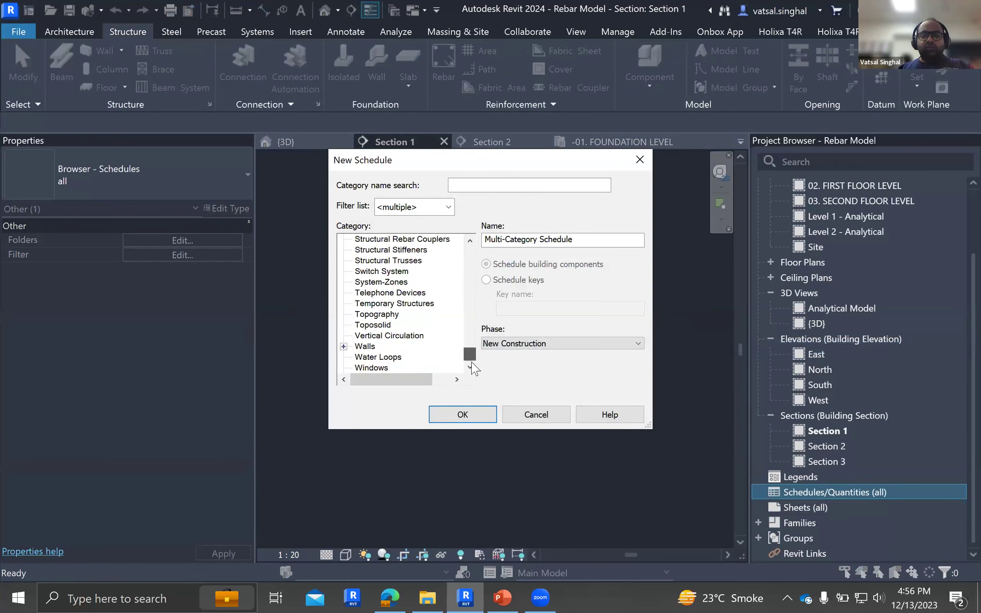
{"action": "scroll", "coordinate": [381, 360], "scroll_direction": "up", "scroll_amount": 3}
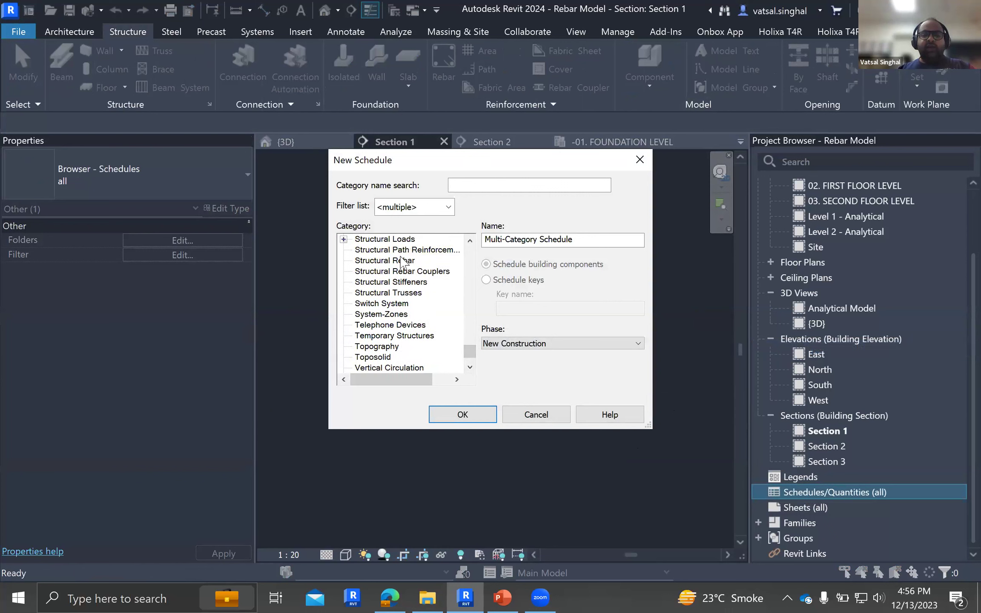
{"action": "left_click", "coordinate": [399, 261]}
{"action": "left_click", "coordinate": [462, 414]}
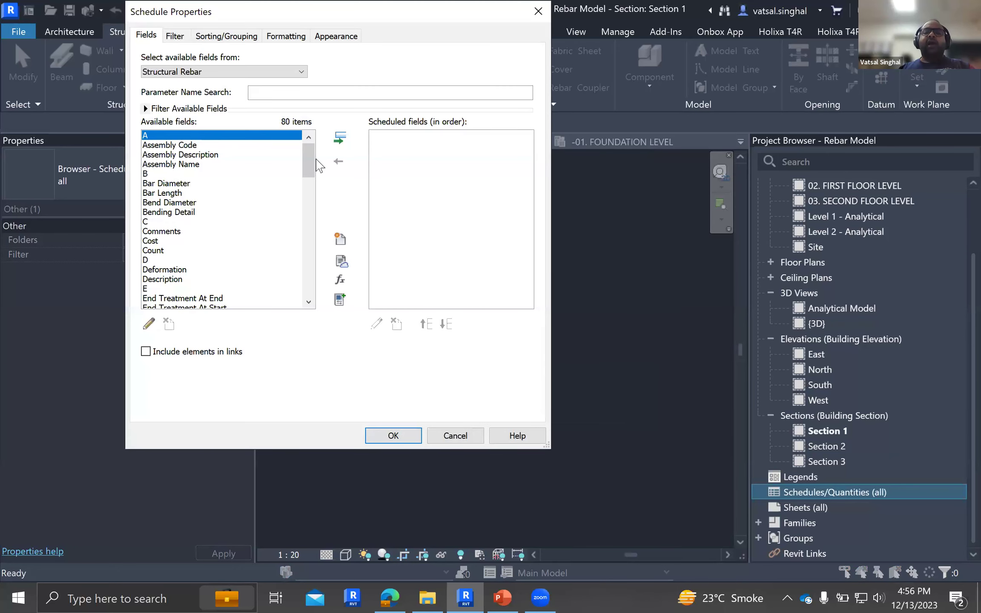
Add Bar Diameter, Bar Length and Bend Diameter to the schedule fields.
{"action": "left_click", "coordinate": [145, 174]}
{"action": "key", "text": "c"}
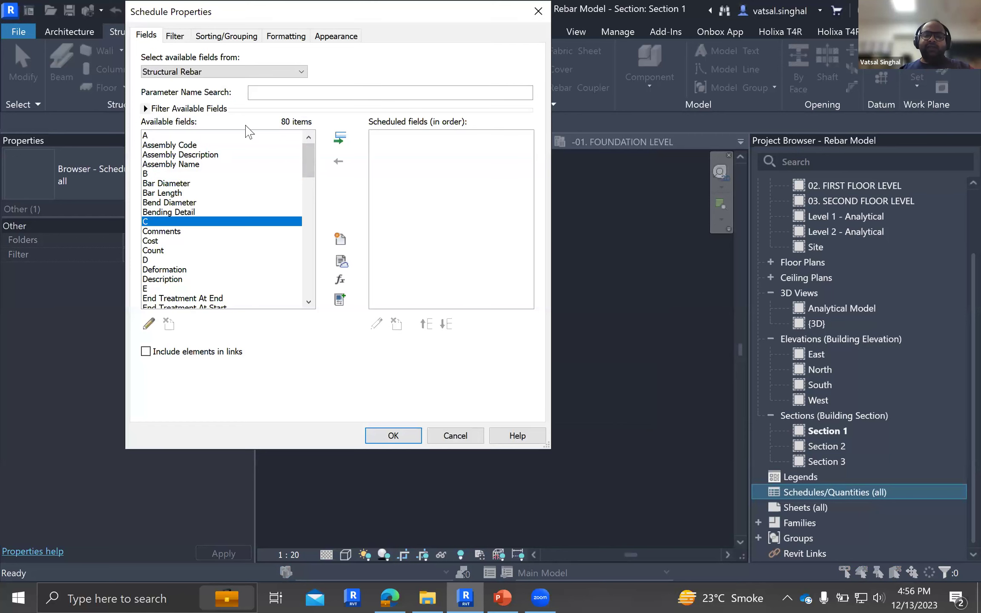
{"action": "left_click_drag", "start_coordinate": [288, 12], "coordinate": [825, 54]}
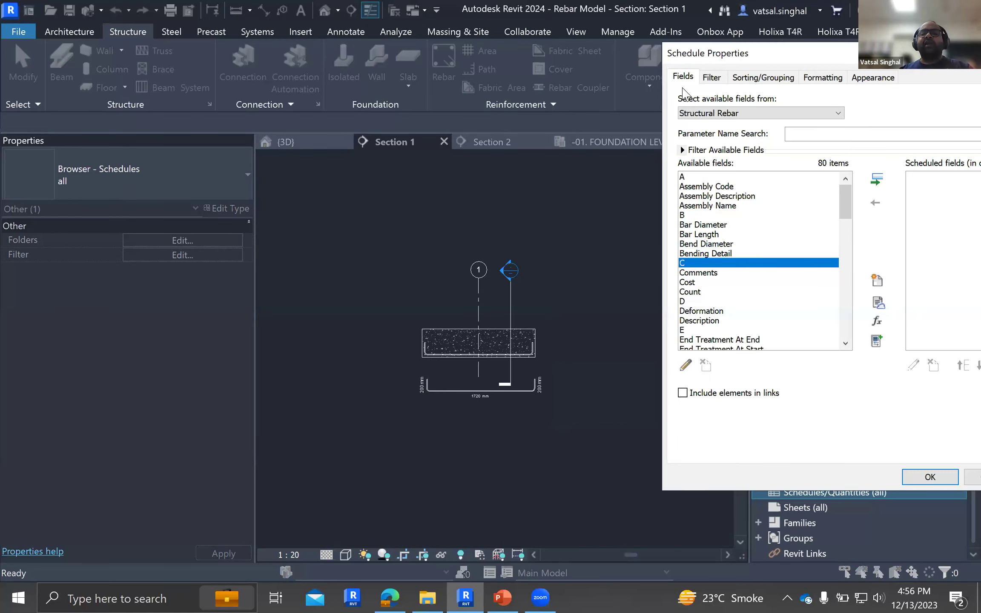
{"action": "left_click_drag", "start_coordinate": [713, 53], "coordinate": [397, 33]}
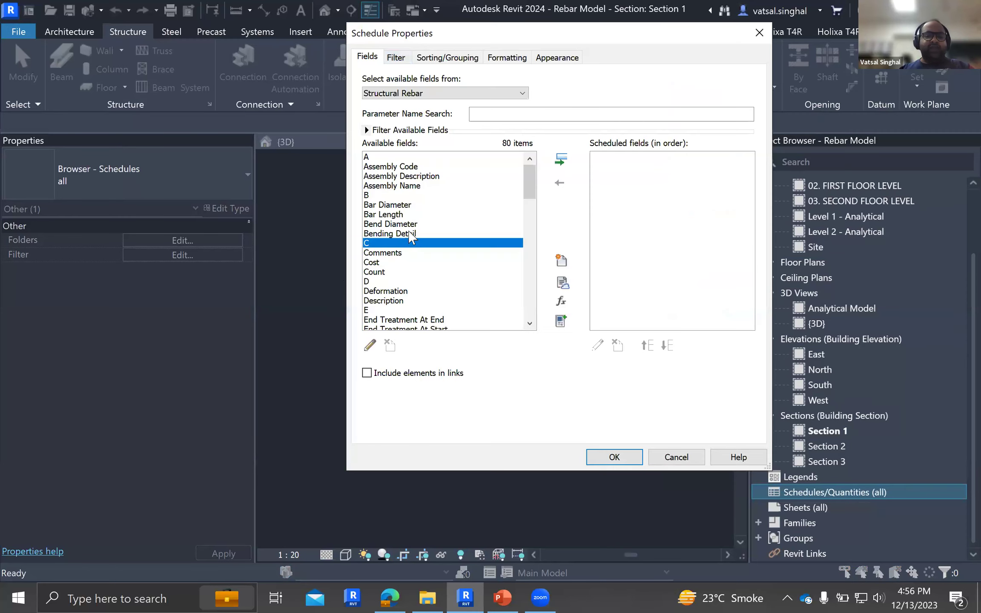
{"action": "double_click", "coordinate": [399, 206]}
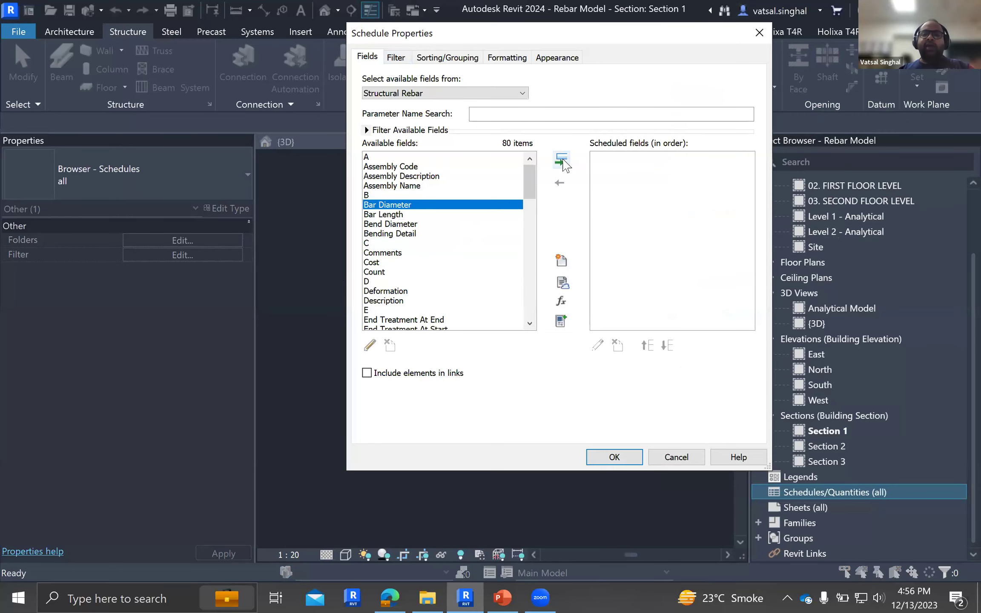
{"action": "left_click", "coordinate": [562, 167]}
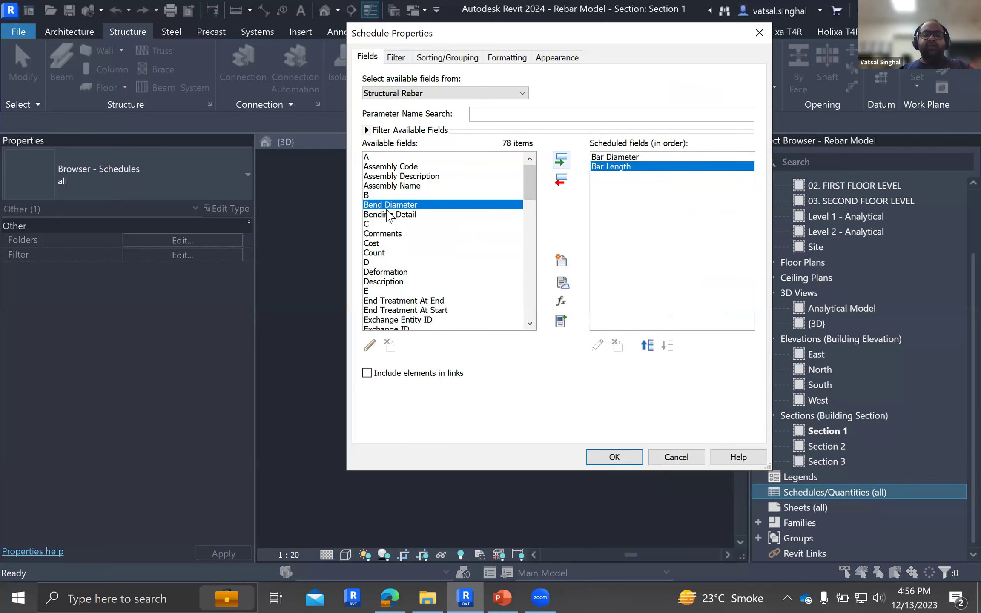
{"action": "left_click", "coordinate": [561, 164]}
Add Family and Type and Bending Detail to the schedule fields.
{"action": "scroll", "coordinate": [381, 279], "scroll_direction": "down", "scroll_amount": 3}
{"action": "scroll", "coordinate": [383, 279], "scroll_direction": "down", "scroll_amount": 10}
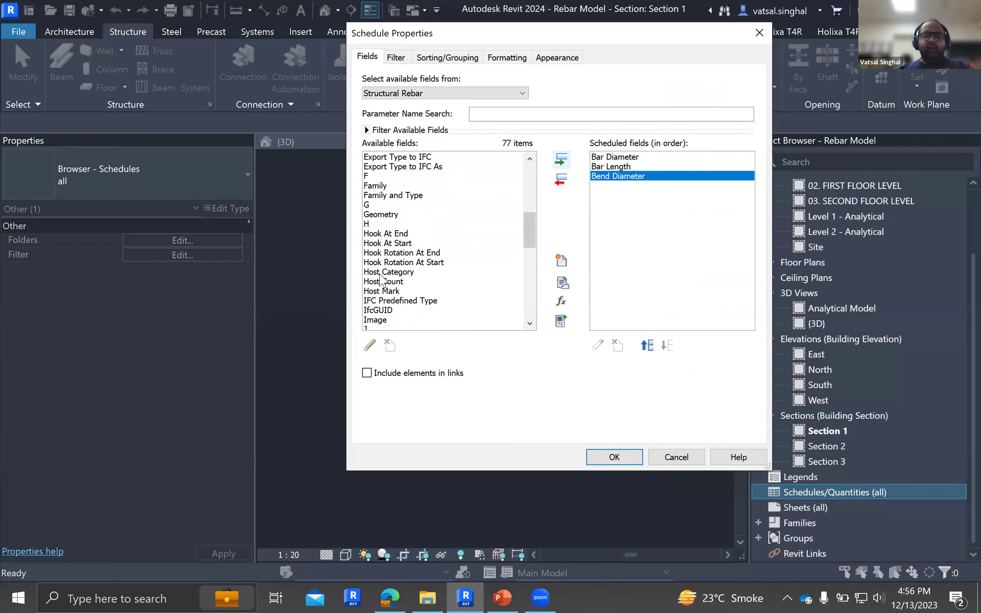
{"action": "scroll", "coordinate": [396, 279], "scroll_direction": "up", "scroll_amount": 4}
{"action": "scroll", "coordinate": [401, 283], "scroll_direction": "down", "scroll_amount": 3}
{"action": "scroll", "coordinate": [400, 283], "scroll_direction": "down", "scroll_amount": 1}
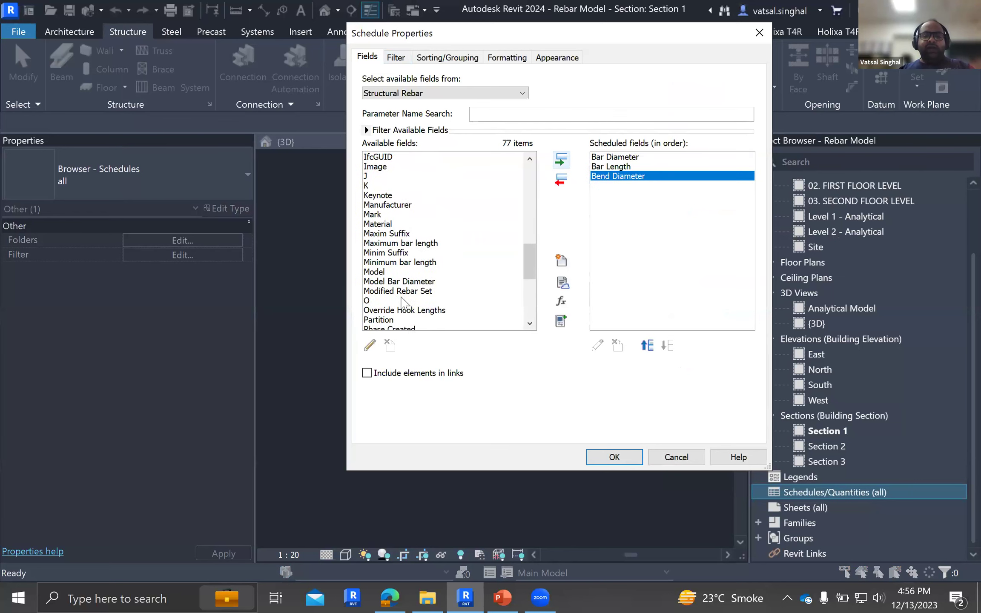
{"action": "scroll", "coordinate": [396, 279], "scroll_direction": "up", "scroll_amount": 9}
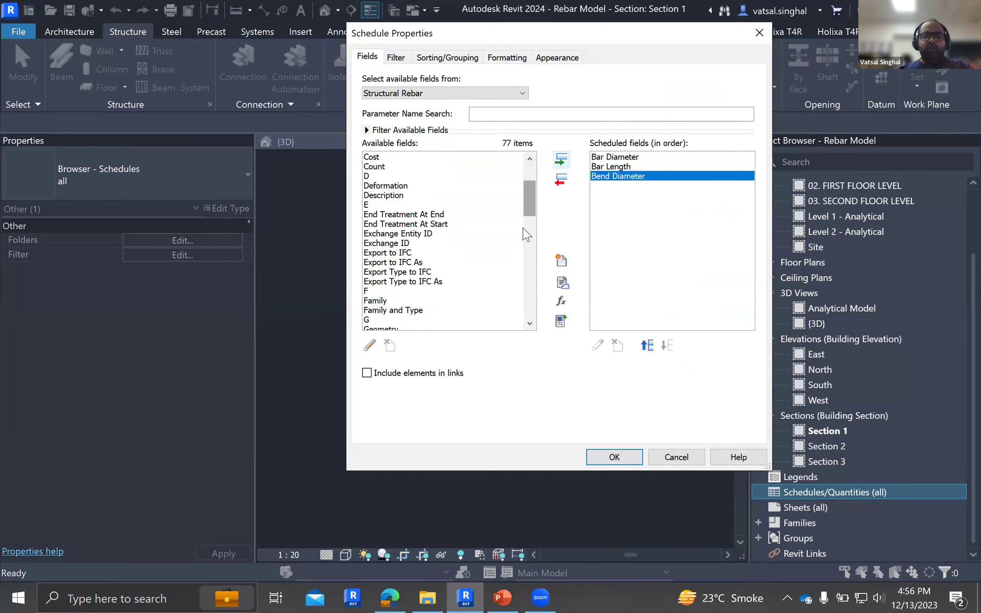
{"action": "left_click_drag", "start_coordinate": [530, 199], "coordinate": [527, 234]}
{"action": "left_click", "coordinate": [413, 196]}
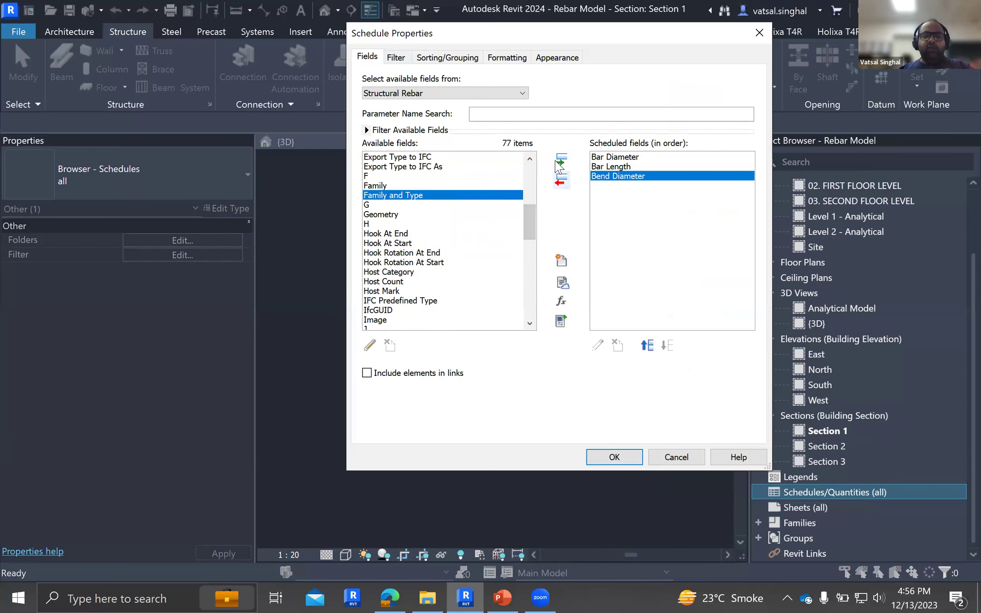
{"action": "left_click", "coordinate": [561, 160]}
{"action": "scroll", "coordinate": [416, 251], "scroll_direction": "down", "scroll_amount": 3}
{"action": "left_click_drag", "start_coordinate": [528, 251], "coordinate": [533, 321]}
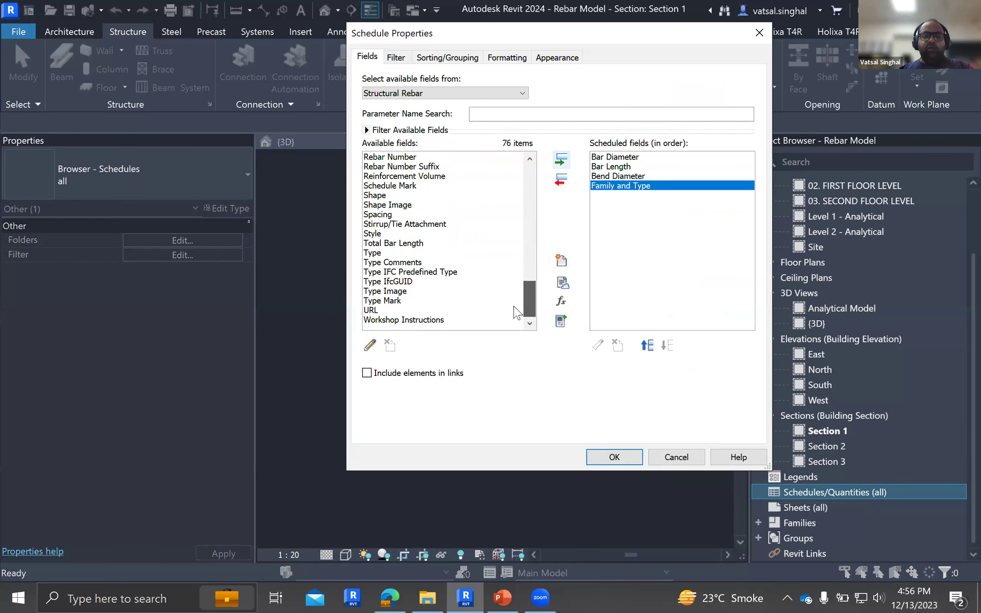
{"action": "left_click_drag", "start_coordinate": [530, 299], "coordinate": [521, 161]}
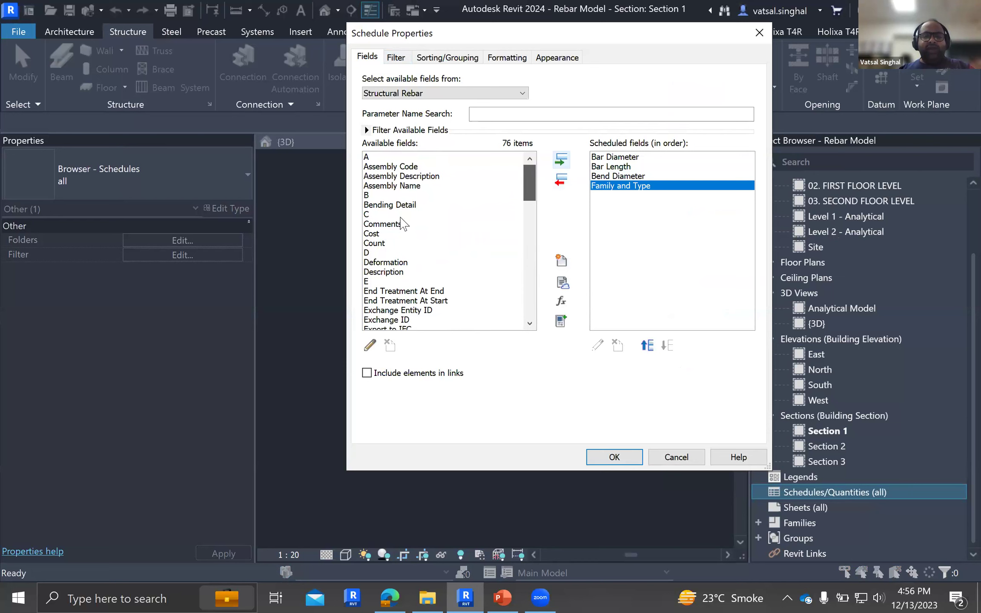
{"action": "left_click", "coordinate": [561, 159]}
Add Host Category, Quantity, Spacing and Total Bar Length to the schedule fields.
{"action": "scroll", "coordinate": [529, 200], "scroll_direction": "down", "scroll_amount": 3}
{"action": "left_click_drag", "start_coordinate": [529, 219], "coordinate": [532, 252]}
{"action": "left_click", "coordinate": [395, 167]}
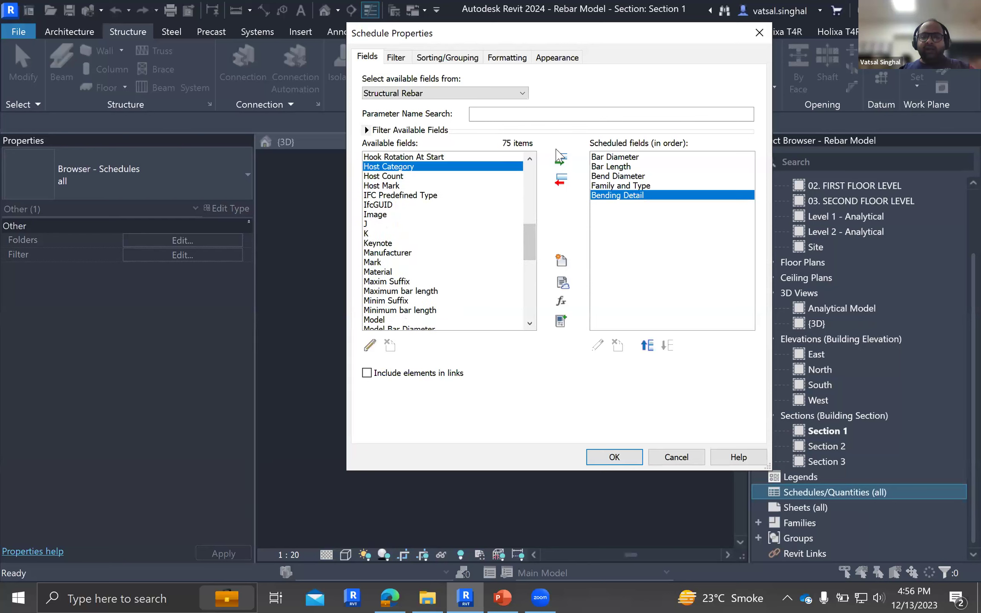
{"action": "left_click", "coordinate": [562, 161]}
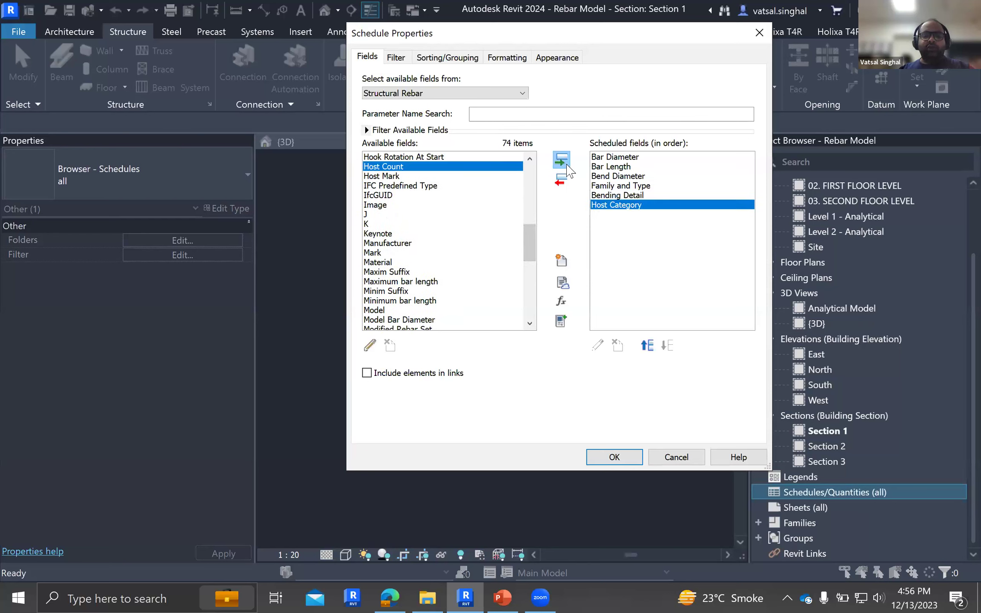
{"action": "left_click_drag", "start_coordinate": [534, 250], "coordinate": [537, 276]}
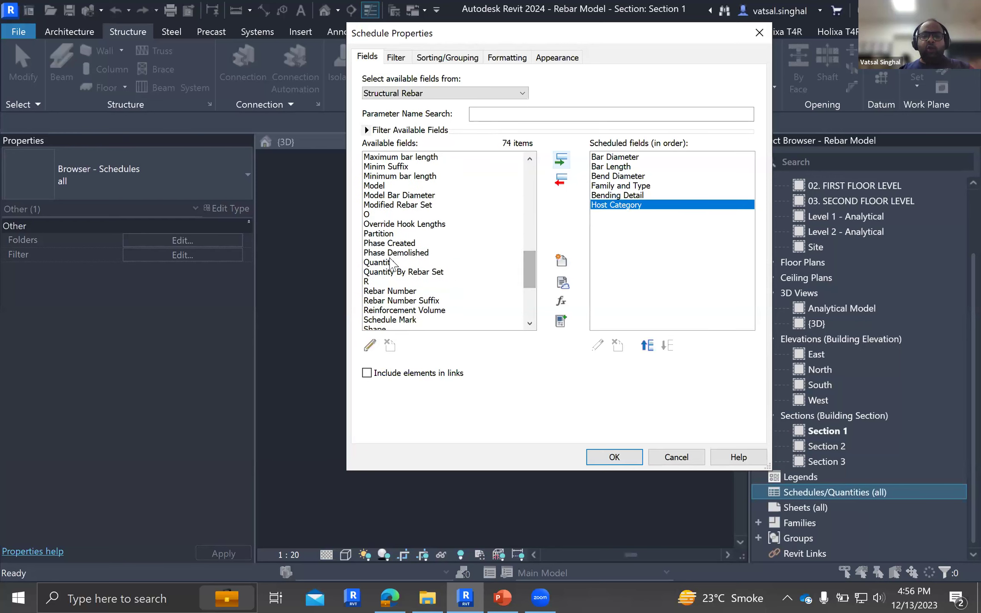
{"action": "left_click", "coordinate": [389, 263]}
{"action": "left_click", "coordinate": [562, 161]}
{"action": "left_click_drag", "start_coordinate": [533, 263], "coordinate": [537, 282]}
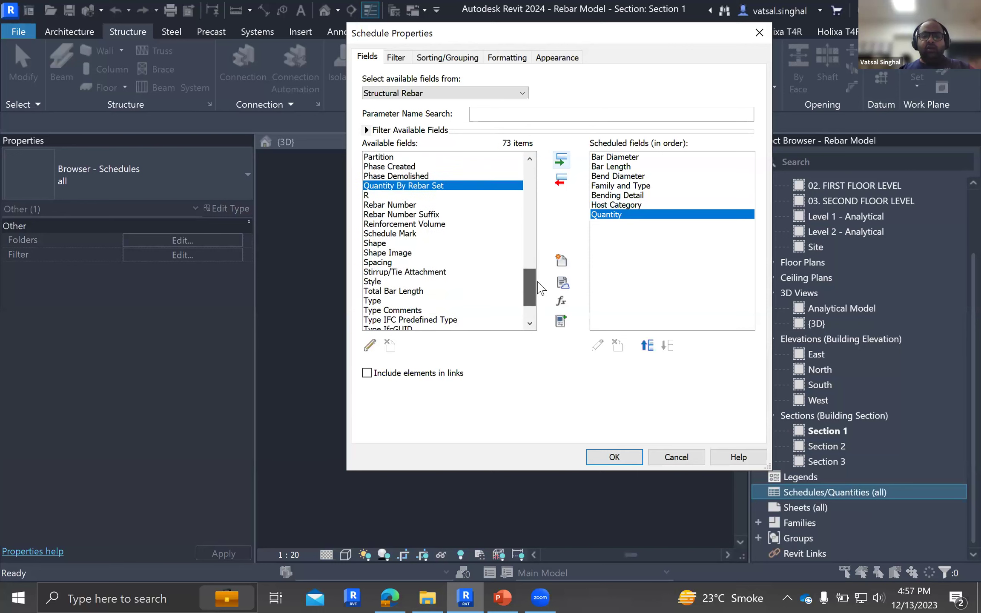
{"action": "left_click", "coordinate": [396, 263]}
{"action": "left_click", "coordinate": [561, 161]}
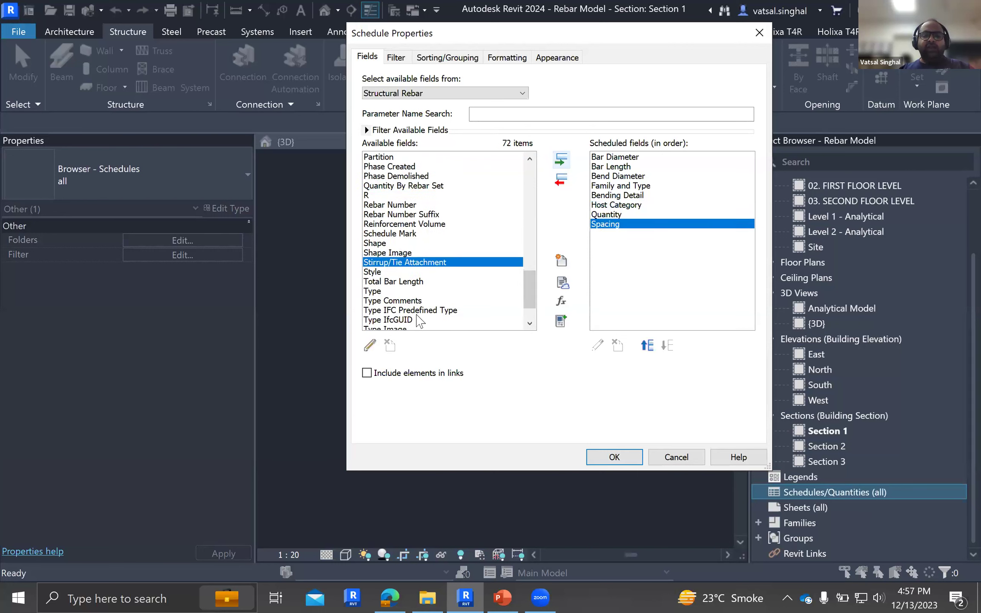
{"action": "left_click", "coordinate": [408, 292]}
{"action": "left_click", "coordinate": [431, 272]}
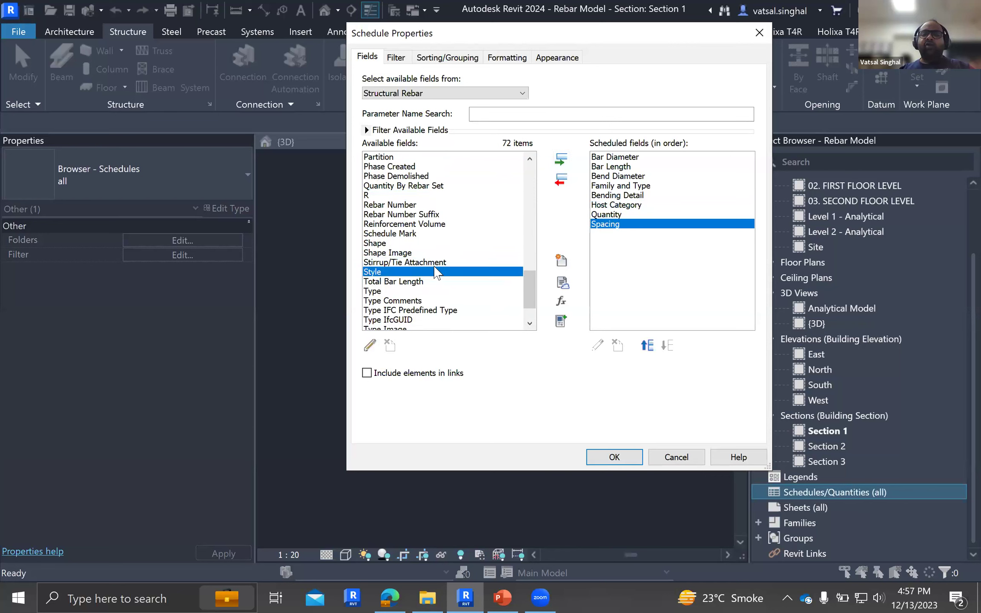
{"action": "left_click", "coordinate": [415, 282]}
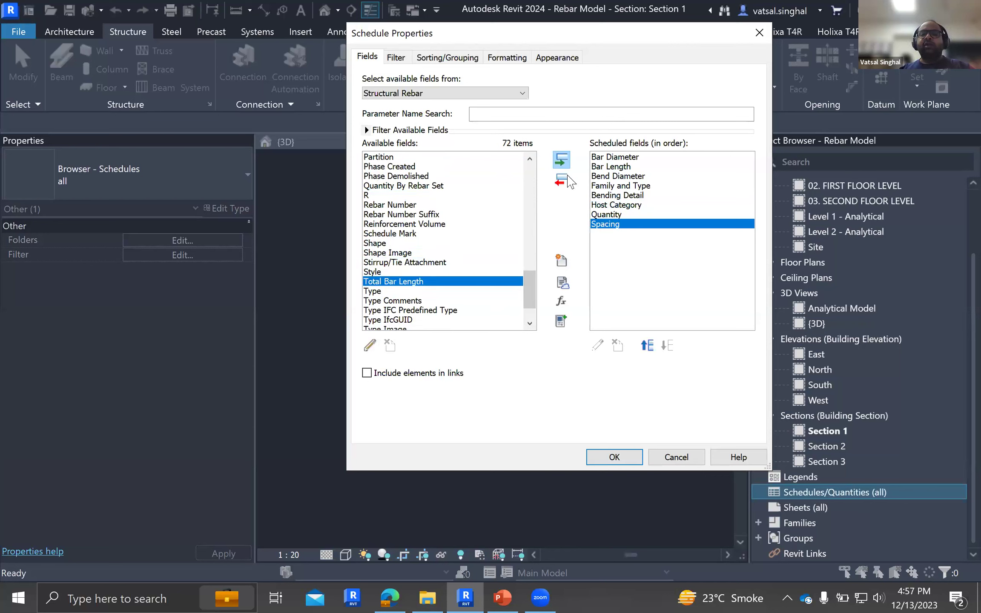
{"action": "left_click", "coordinate": [561, 161]}
Make Family and Type the first field and Bending Detail the last.
{"action": "left_click", "coordinate": [636, 186]}
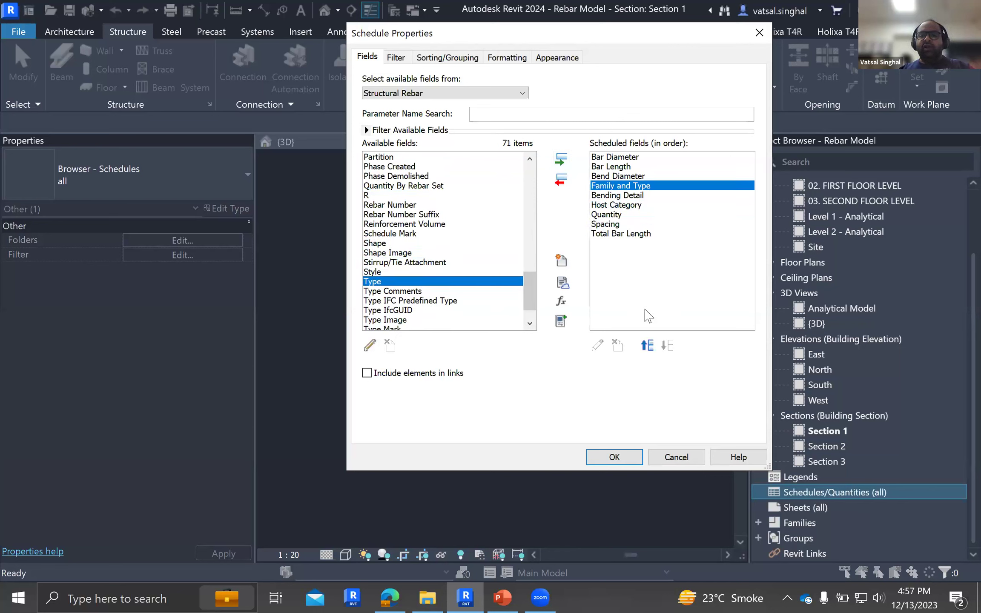
{"action": "left_click", "coordinate": [647, 345]}
{"action": "left_click", "coordinate": [647, 345]}
{"action": "left_click", "coordinate": [648, 345]}
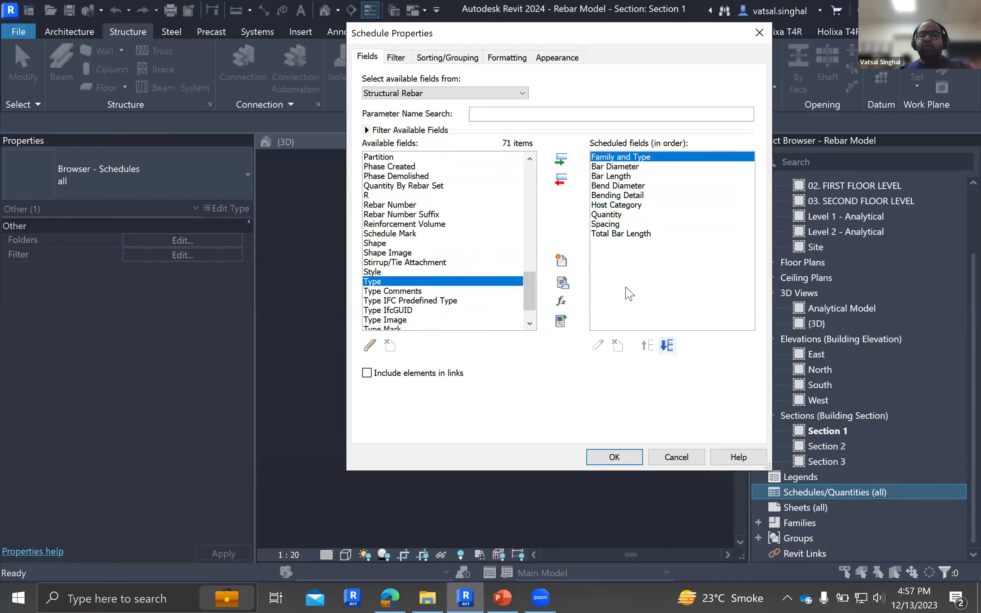
{"action": "left_click", "coordinate": [614, 205]}
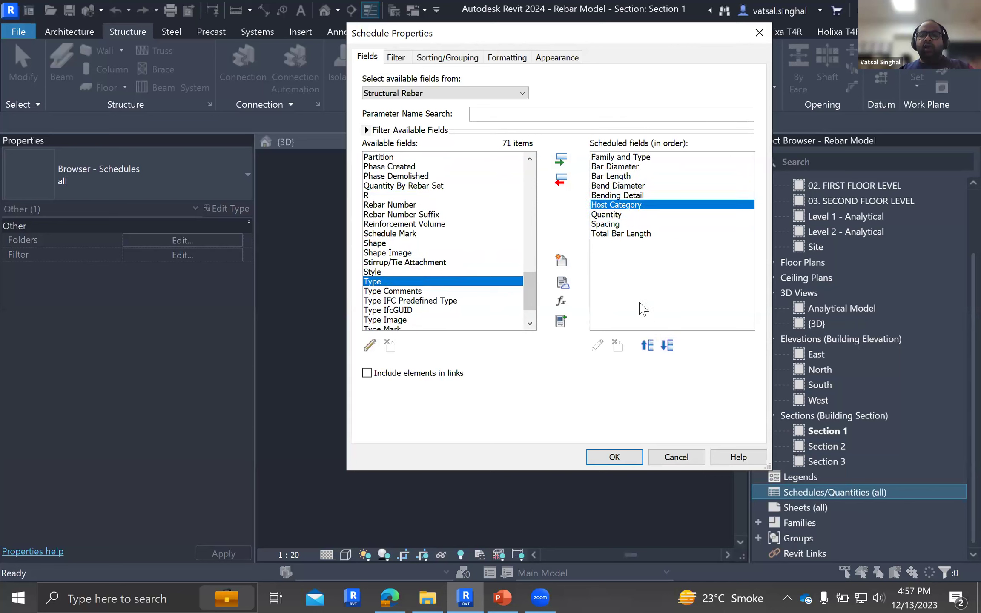
{"action": "left_click", "coordinate": [623, 195]}
{"action": "left_click", "coordinate": [667, 345]}
{"action": "left_click", "coordinate": [667, 346]}
{"action": "left_click", "coordinate": [667, 345]}
{"action": "left_click", "coordinate": [667, 345]}
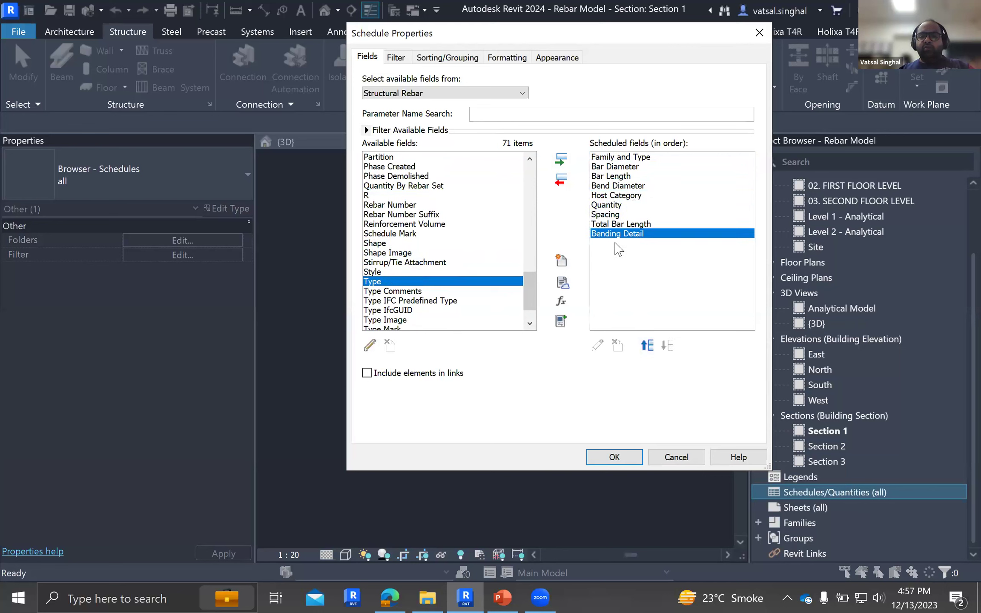
Move Host Category up to sit right after Family and Type, then confirm.
{"action": "left_click", "coordinate": [603, 196]}
{"action": "left_click", "coordinate": [647, 346]}
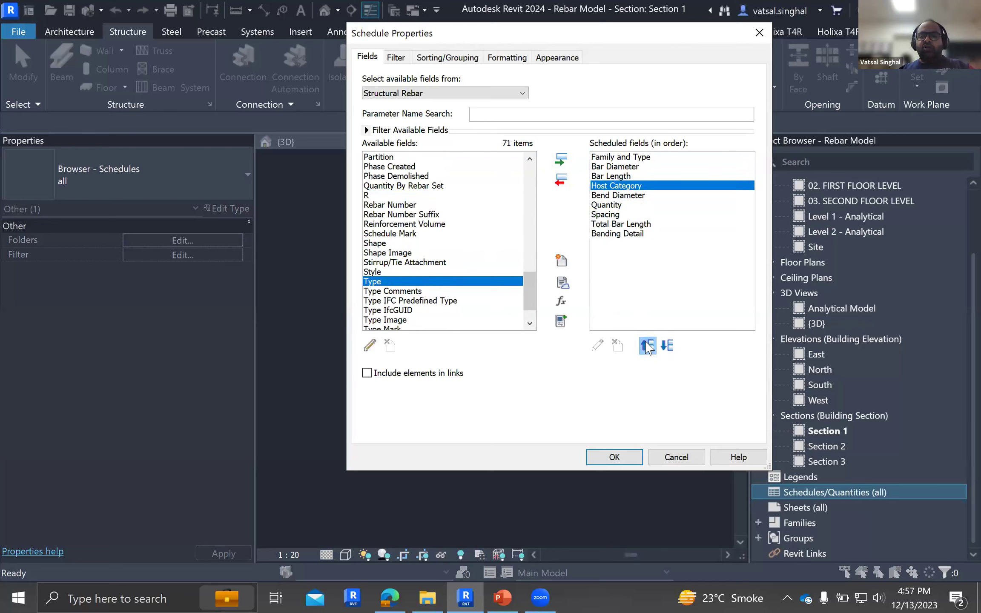
{"action": "left_click", "coordinate": [648, 346]}
{"action": "left_click", "coordinate": [647, 345]}
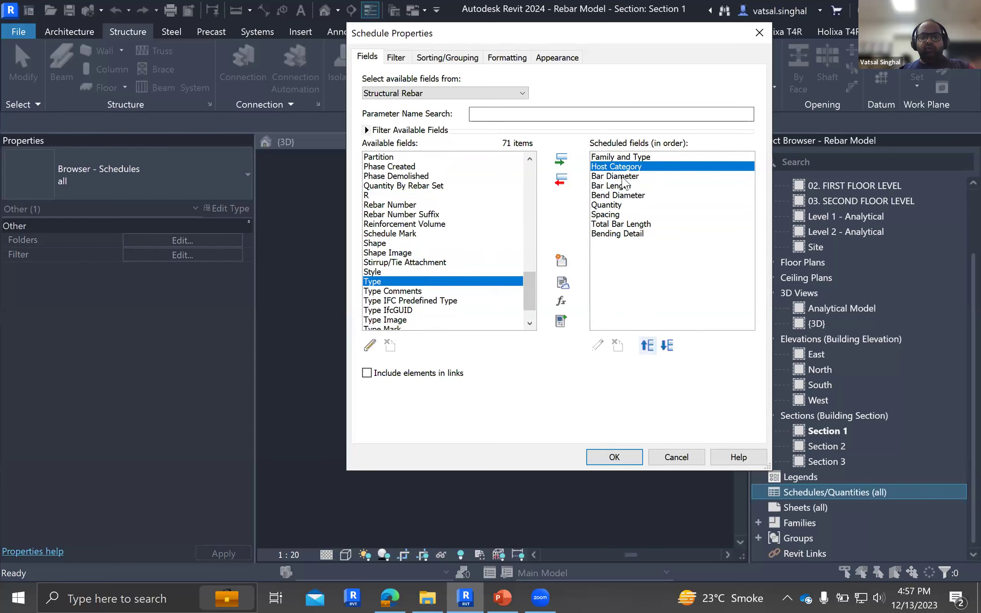
{"action": "left_click", "coordinate": [614, 457]}
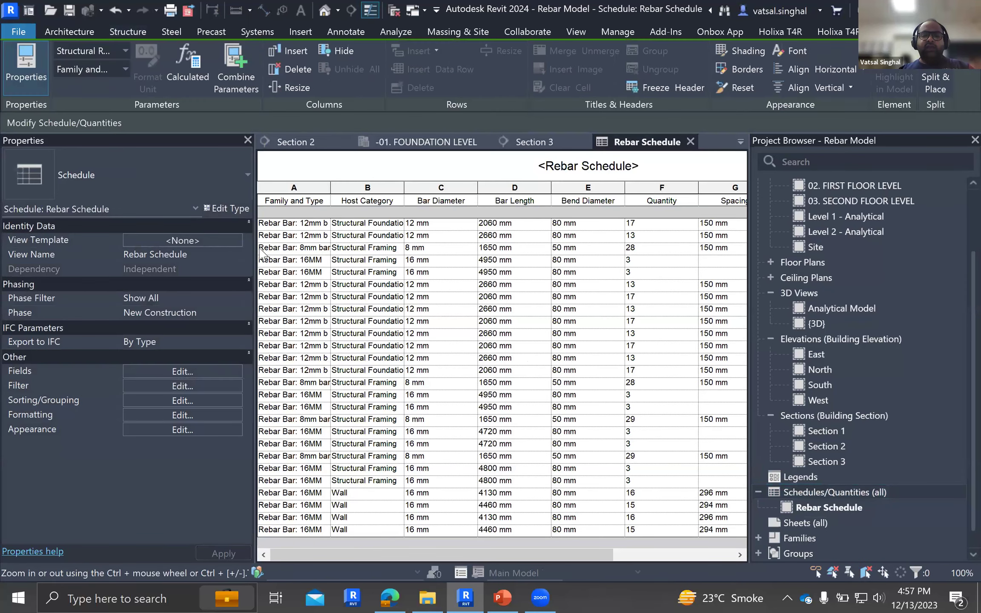
Enlarge the schedule area and widen column A to show full bar type names.
{"action": "left_click_drag", "start_coordinate": [253, 252], "coordinate": [188, 253]}
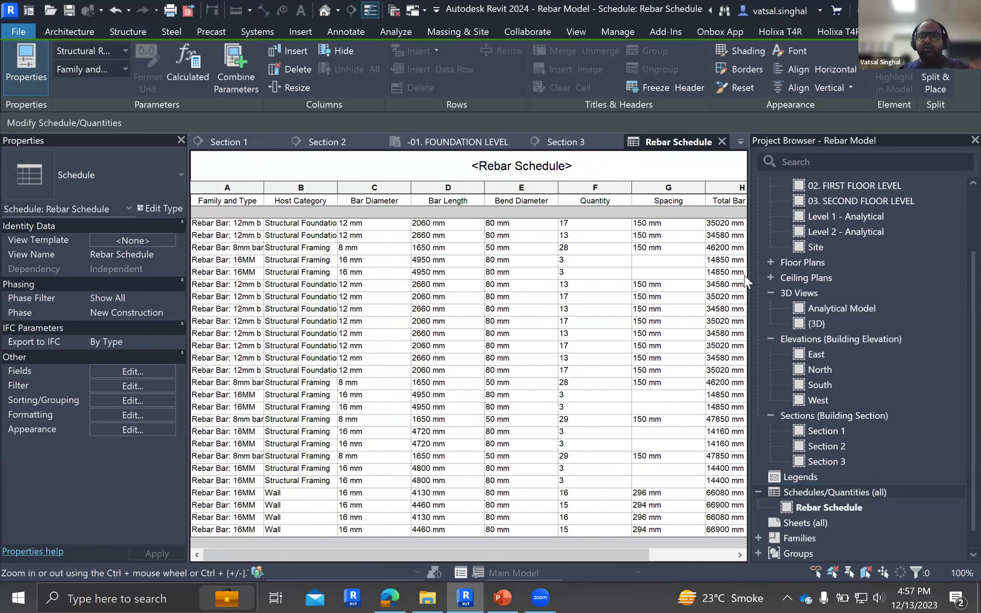
{"action": "left_click_drag", "start_coordinate": [750, 276], "coordinate": [797, 284]}
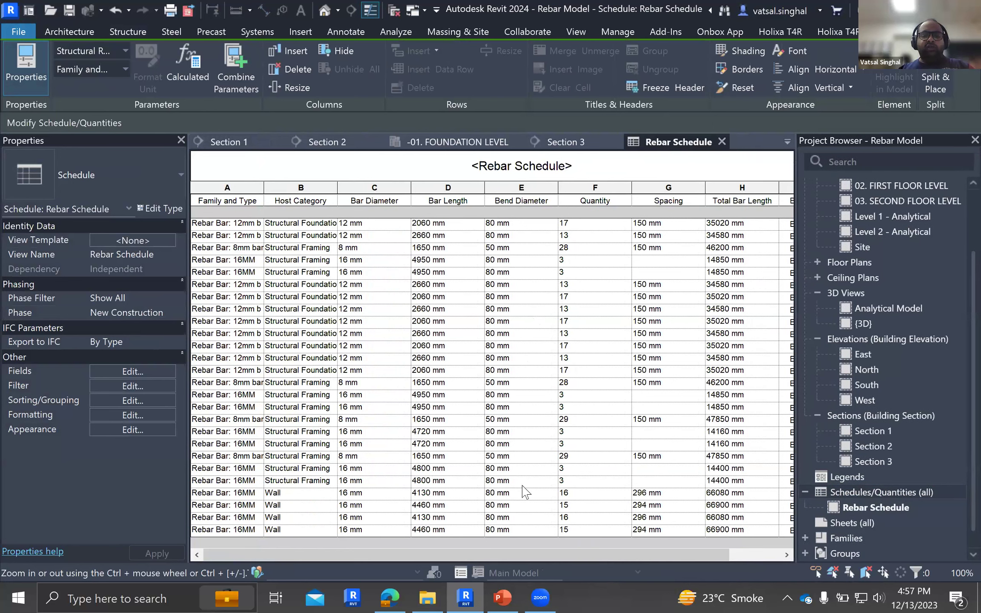
{"action": "left_click_drag", "start_coordinate": [264, 187], "coordinate": [290, 188]}
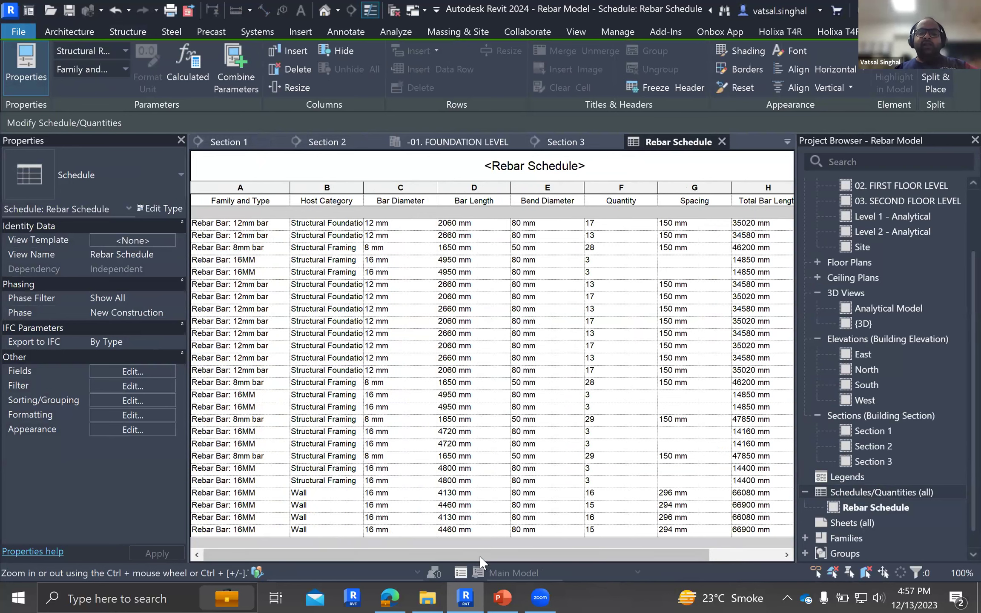
{"action": "left_click_drag", "start_coordinate": [581, 554], "coordinate": [652, 553]}
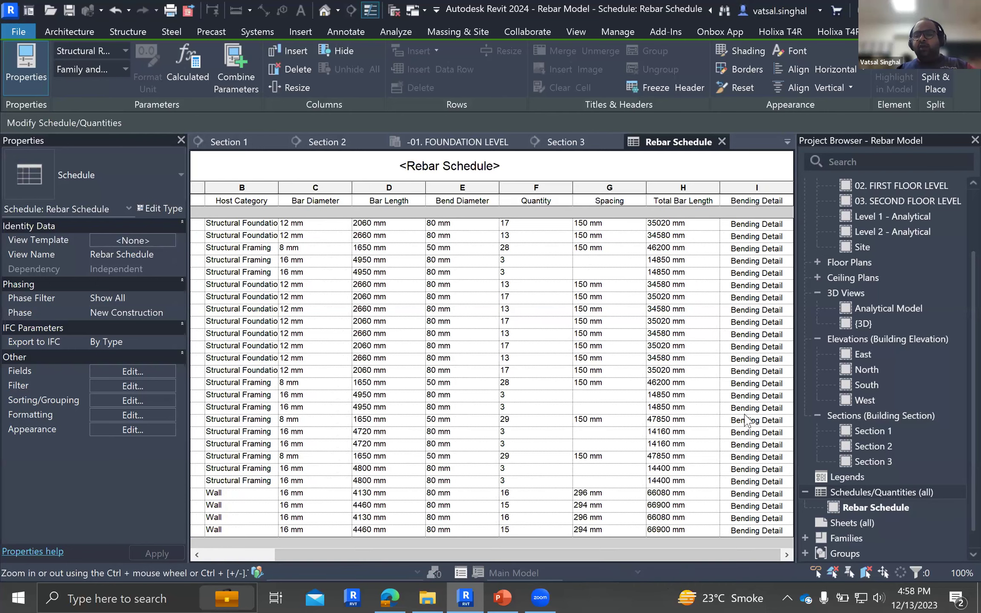
{"action": "left_click_drag", "start_coordinate": [661, 556], "coordinate": [442, 566]}
{"action": "scroll", "coordinate": [868, 517], "scroll_direction": "down", "scroll_amount": 1}
Create new sheet S.3 under Sheets (all) with the default title block.
{"action": "right_click", "coordinate": [857, 507]}
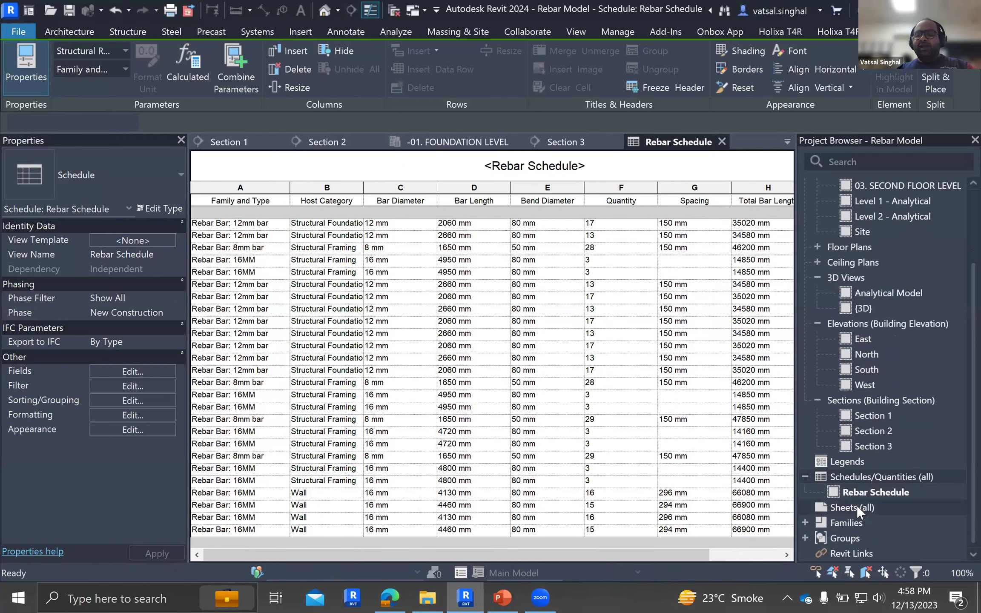
{"action": "left_click", "coordinate": [857, 508]}
{"action": "right_click", "coordinate": [851, 516]}
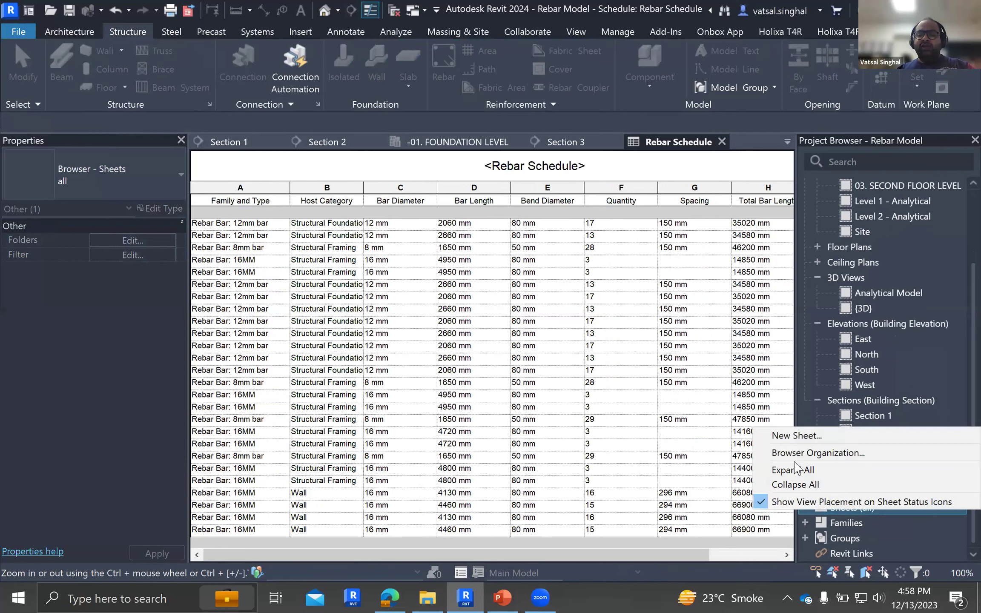
{"action": "left_click", "coordinate": [797, 434]}
{"action": "left_click", "coordinate": [530, 467]}
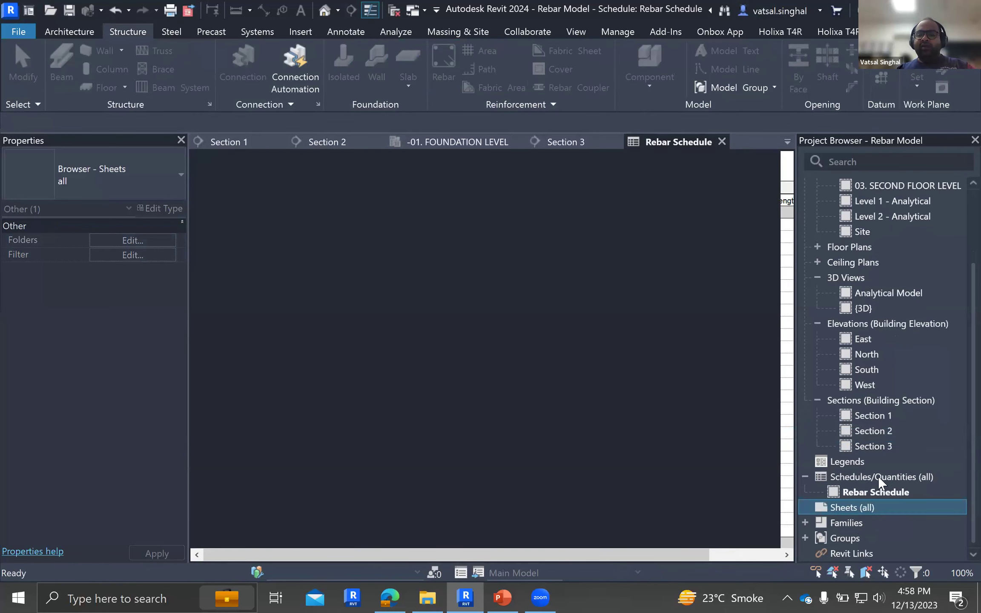
Place the Rebar Schedule on the left of sheet S.3 and zoom into its bending sketches.
{"action": "left_click_drag", "start_coordinate": [873, 493], "coordinate": [433, 371]}
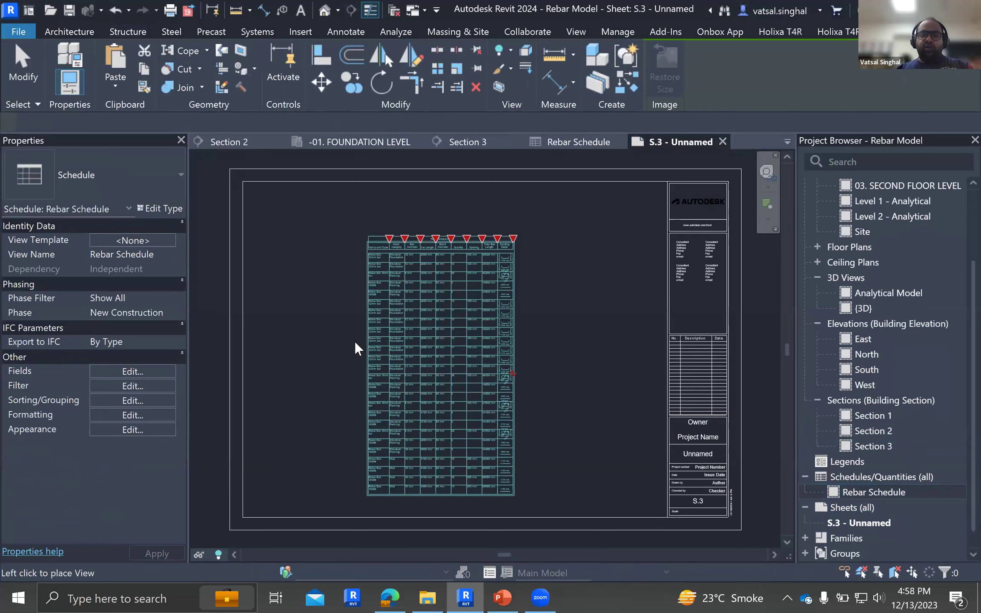
{"action": "left_click", "coordinate": [417, 291]}
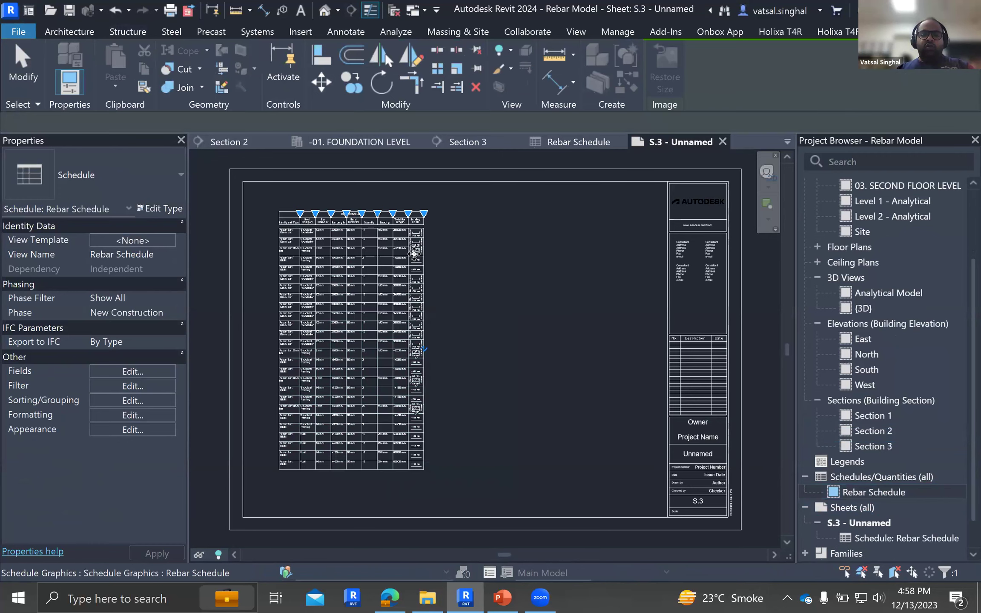
{"action": "scroll", "coordinate": [434, 264], "scroll_direction": "up", "scroll_amount": 5}
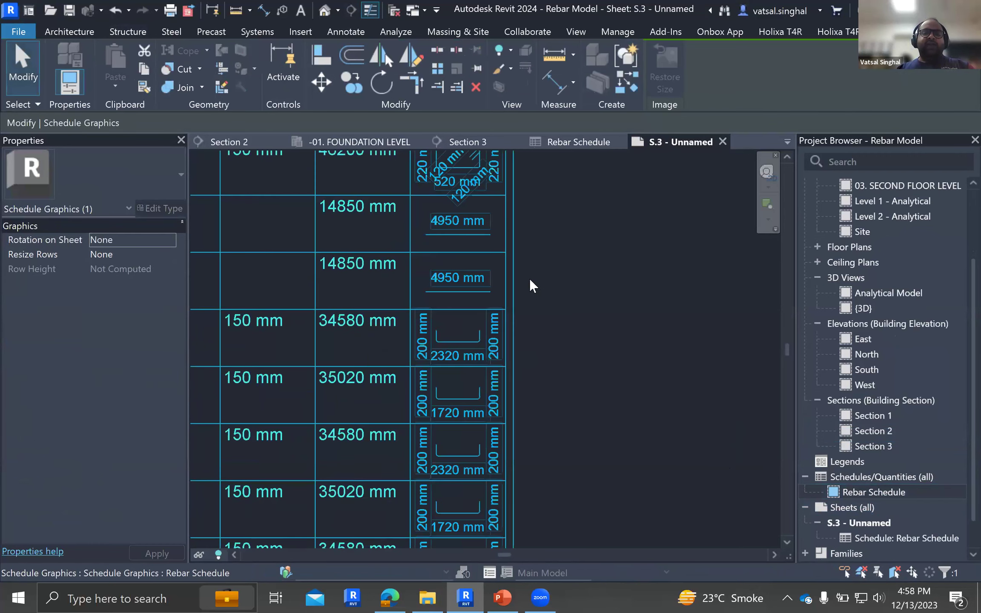
{"action": "key", "text": "Escape"}
{"action": "middle_click_drag", "start_coordinate": [391, 200], "coordinate": [408, 332]}
{"action": "scroll", "coordinate": [451, 370], "scroll_direction": "up", "scroll_amount": 2}
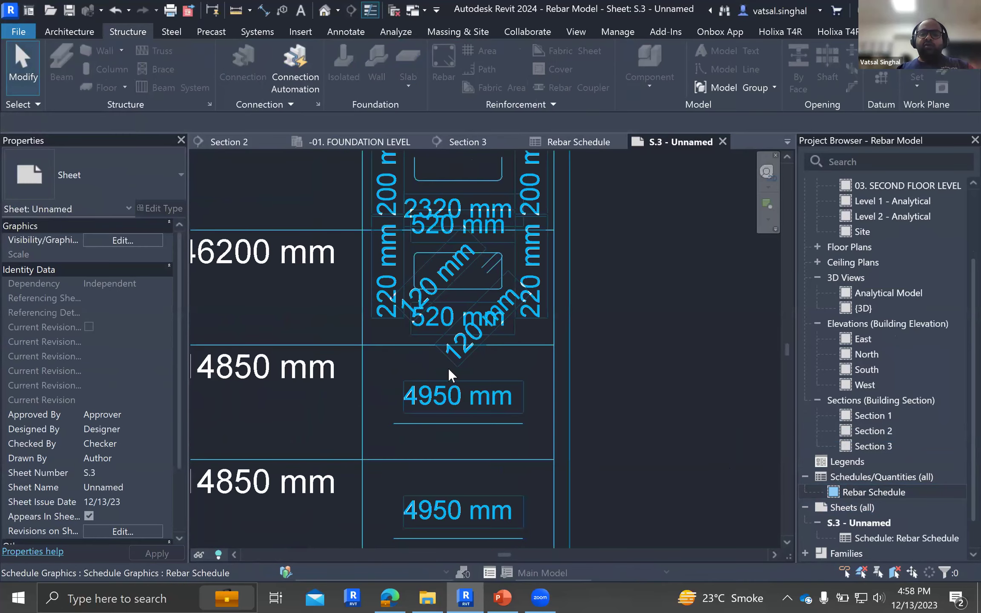
{"action": "scroll", "coordinate": [453, 379], "scroll_direction": "down", "scroll_amount": 5}
{"action": "scroll", "coordinate": [440, 355], "scroll_direction": "up", "scroll_amount": 1}
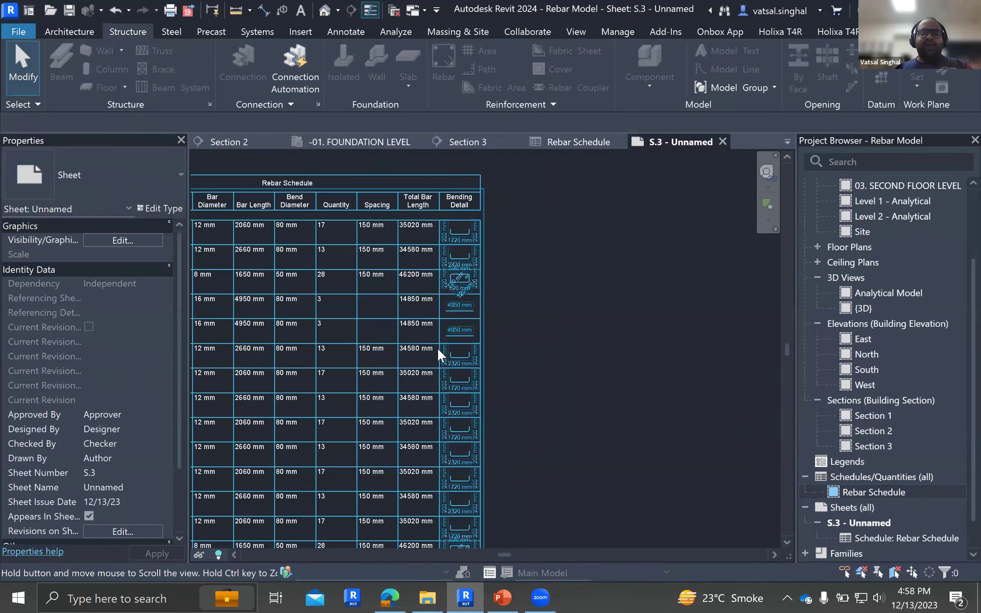
{"action": "scroll", "coordinate": [451, 358], "scroll_direction": "up", "scroll_amount": 3}
{"action": "scroll", "coordinate": [445, 440], "scroll_direction": "down", "scroll_amount": 1}
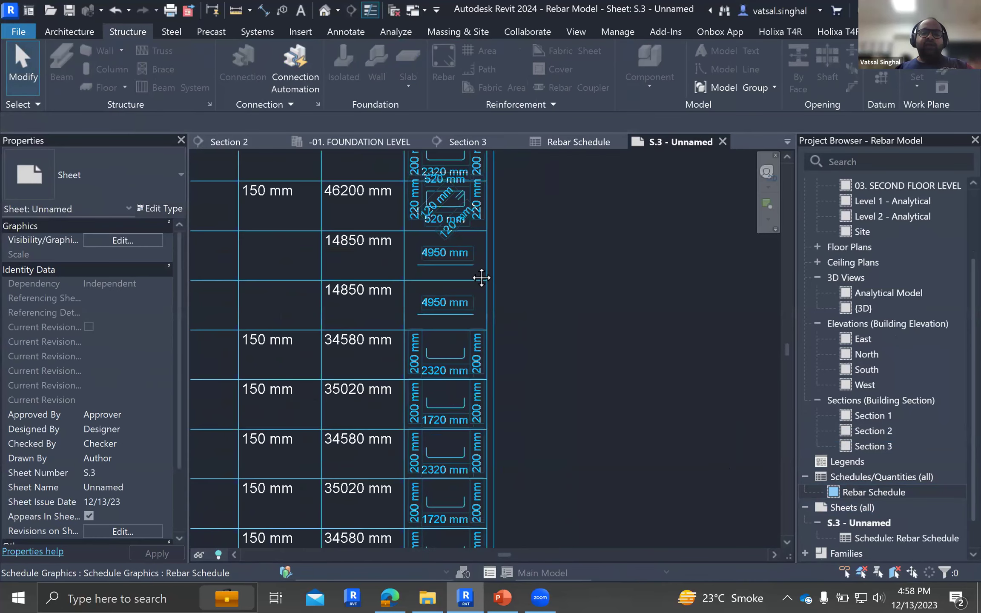
{"action": "scroll", "coordinate": [450, 497], "scroll_direction": "down", "scroll_amount": 1}
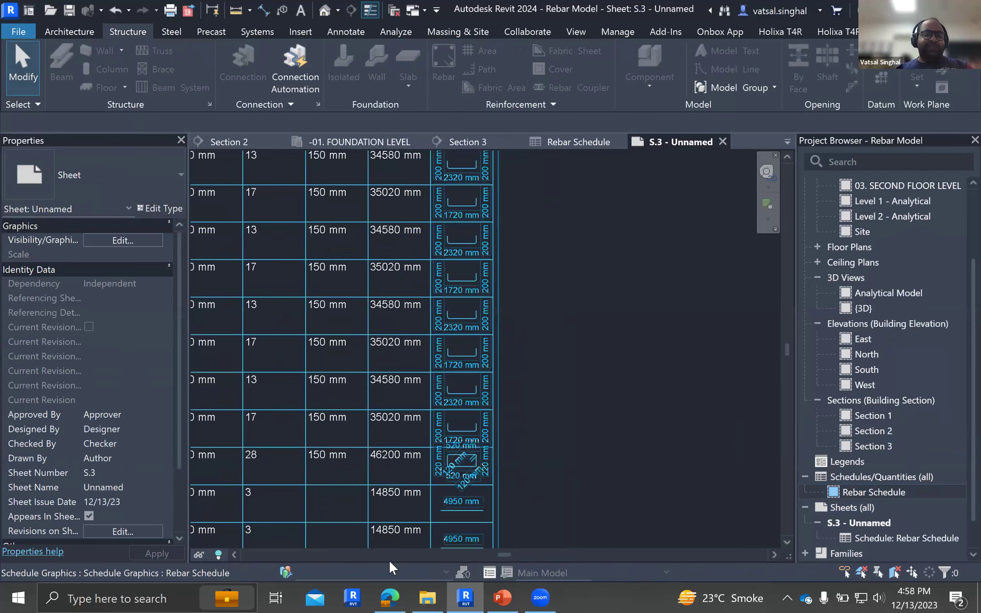
{"action": "scroll", "coordinate": [479, 474], "scroll_direction": "up", "scroll_amount": 1}
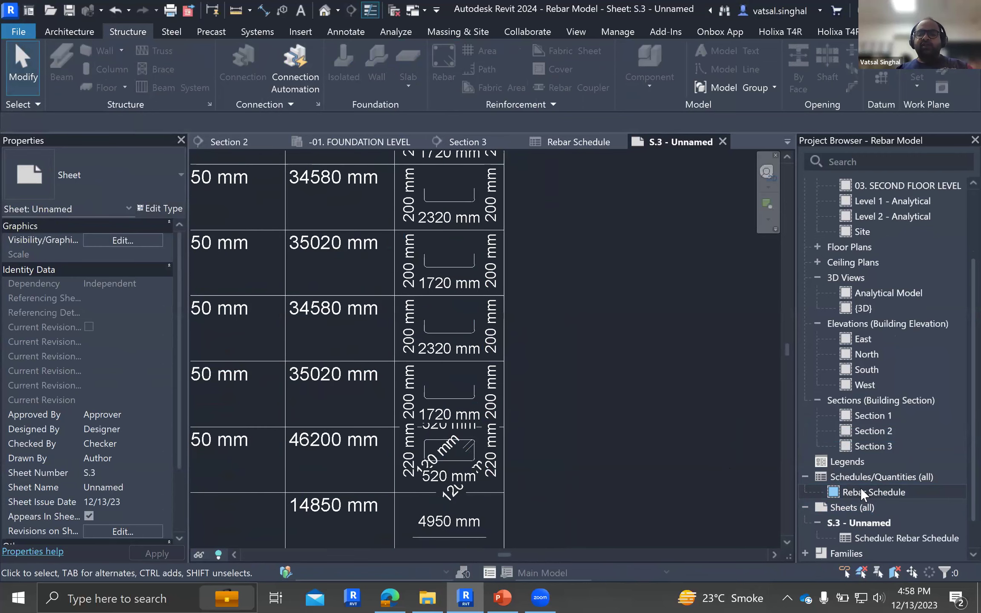
Review the Bending Detail field's linear dimension style options, then close without changes.
{"action": "left_click", "coordinate": [873, 493]}
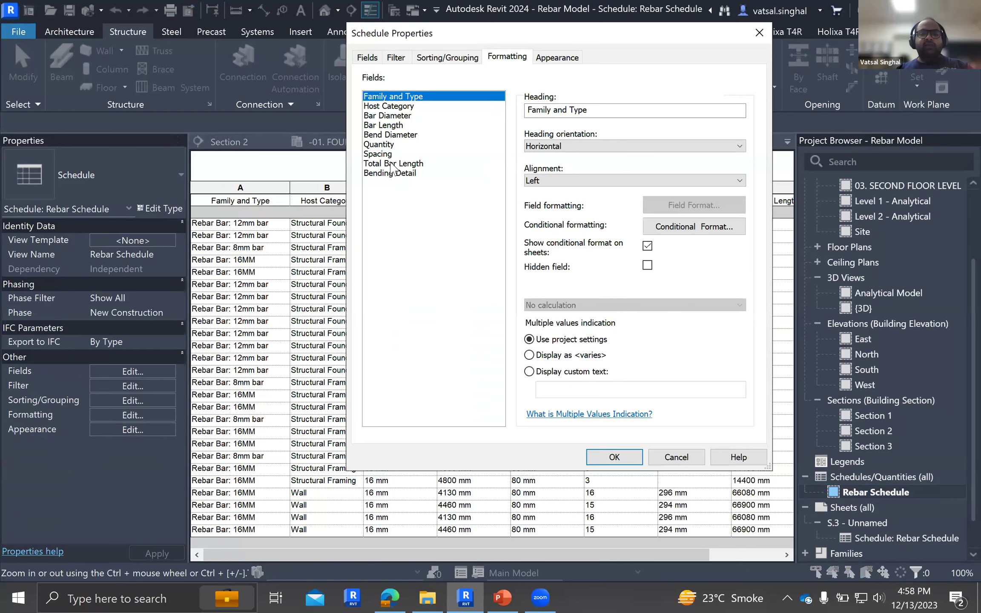
{"action": "key", "text": "End"}
{"action": "left_click", "coordinate": [694, 285]}
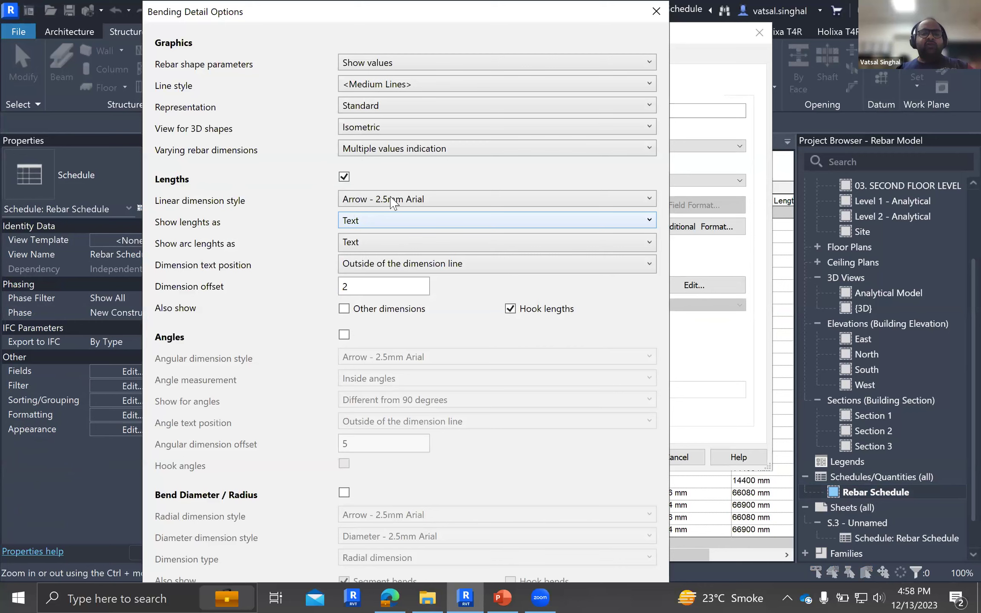
{"action": "left_click", "coordinate": [394, 201]}
{"action": "scroll", "coordinate": [413, 226], "scroll_direction": "up", "scroll_amount": 2}
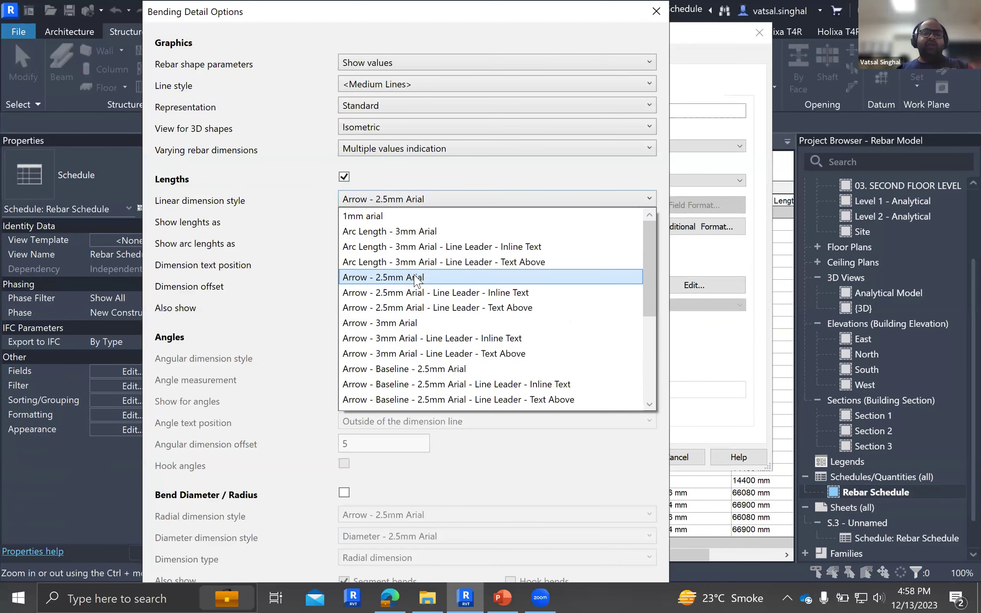
{"action": "key", "text": "Escape"}
{"action": "key", "text": "Escape"}
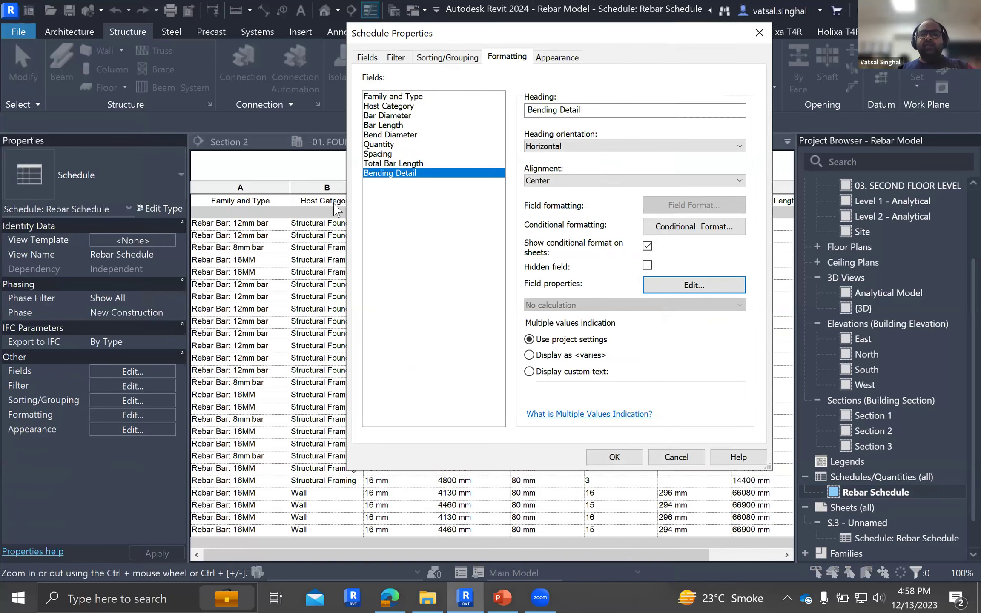
{"action": "key", "text": "Escape"}
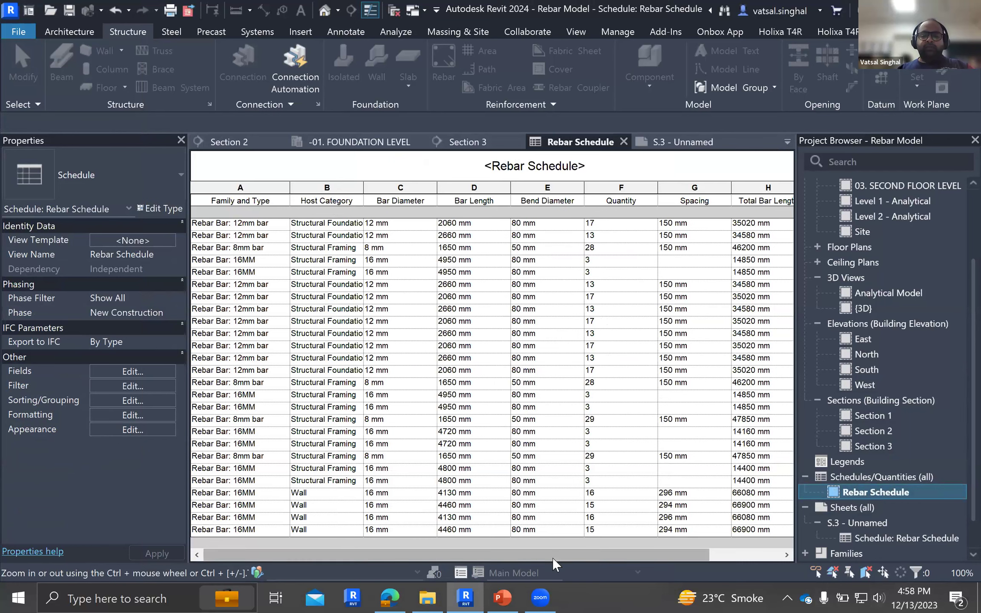
{"action": "left_click_drag", "start_coordinate": [688, 553], "coordinate": [759, 553]}
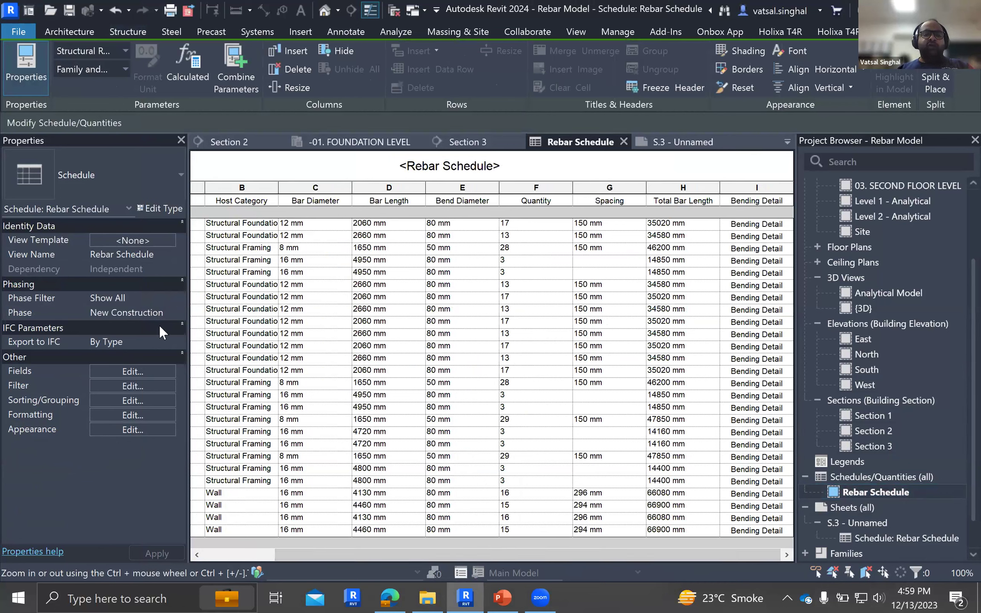
{"action": "left_click", "coordinate": [173, 372]}
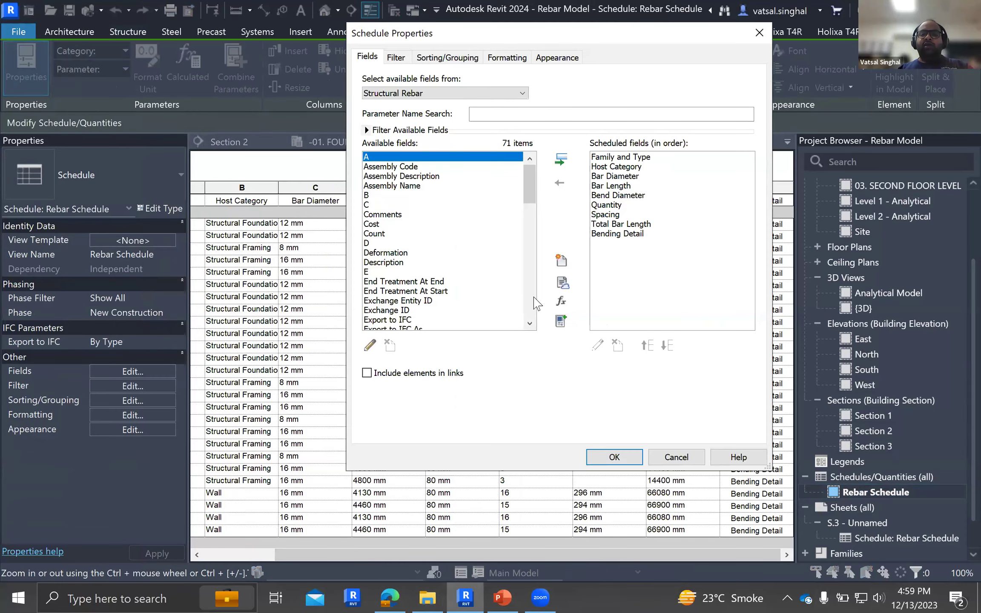
{"action": "left_click", "coordinate": [561, 301]}
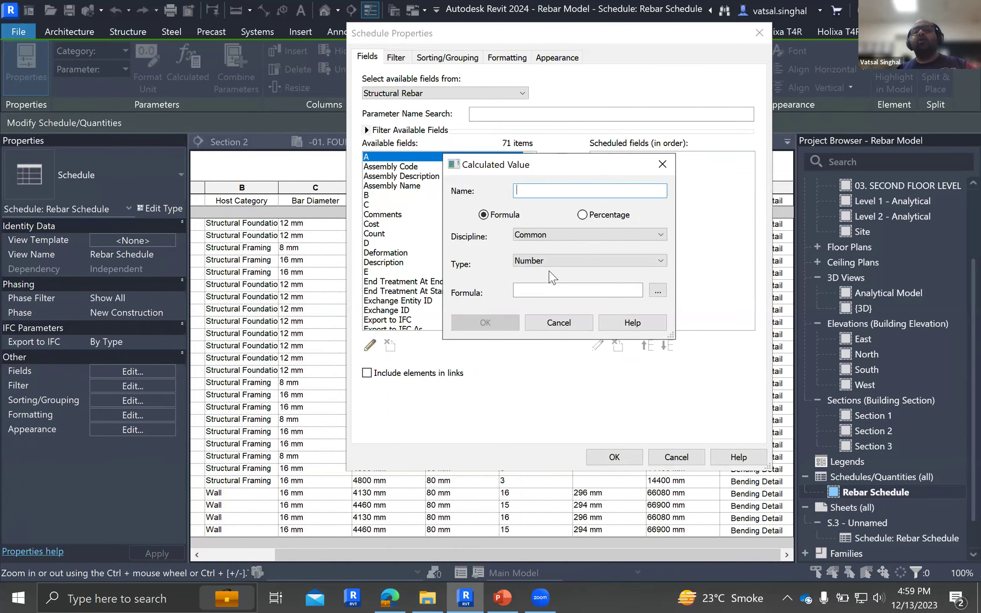
{"action": "left_click", "coordinate": [519, 291]}
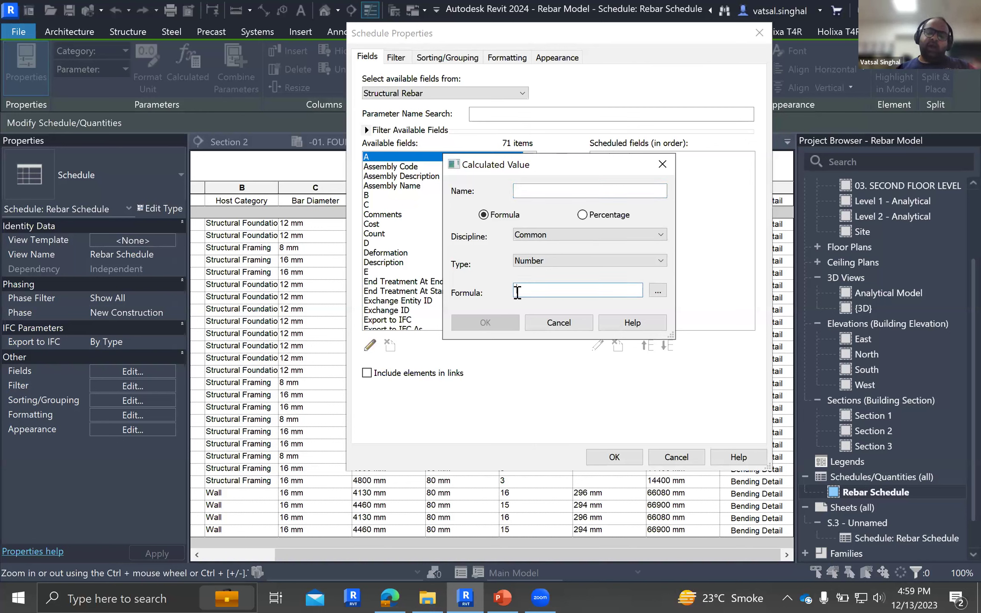
{"action": "left_click", "coordinate": [663, 164]}
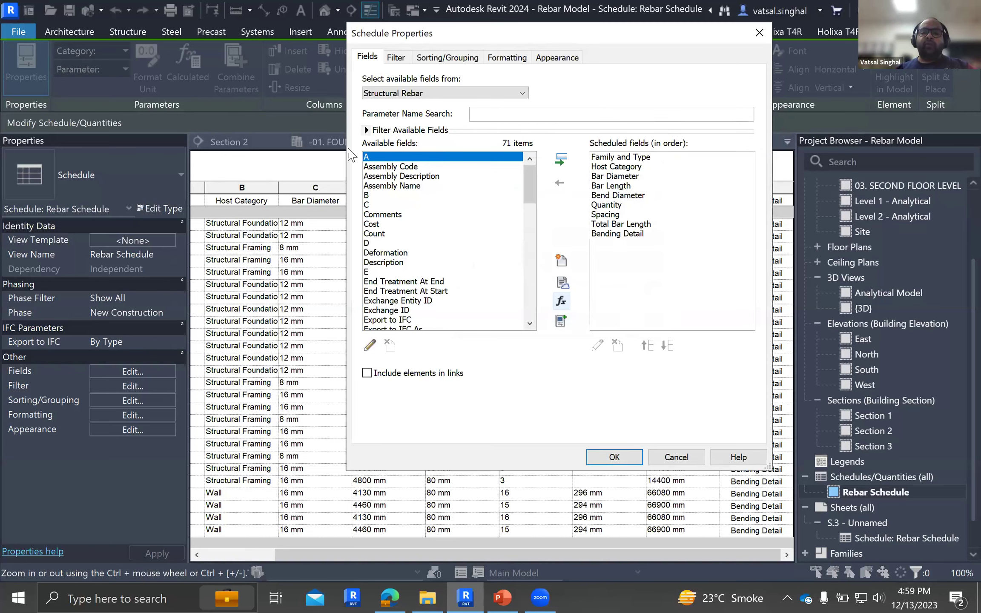
{"action": "left_click", "coordinate": [618, 459]}
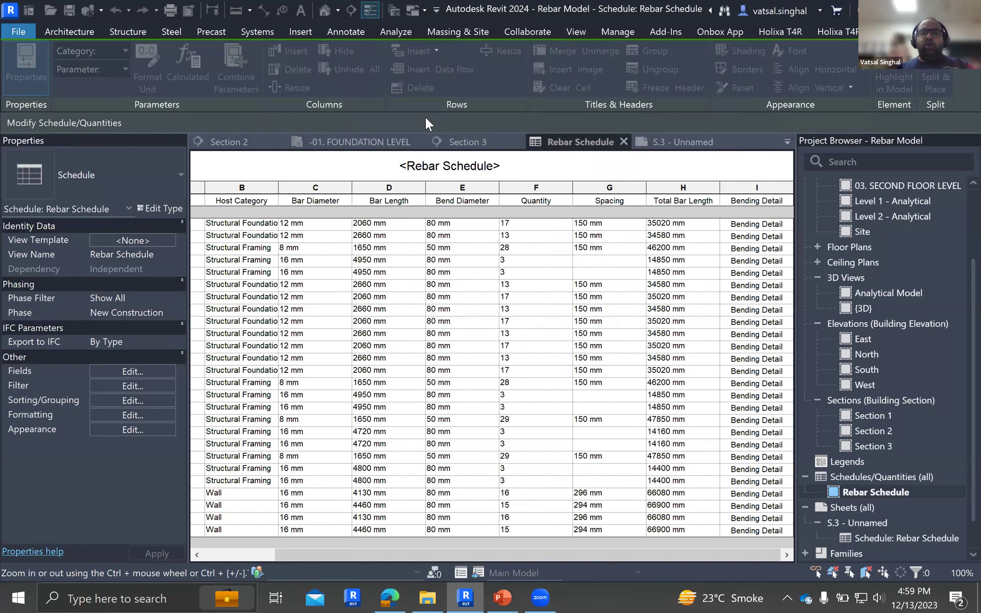